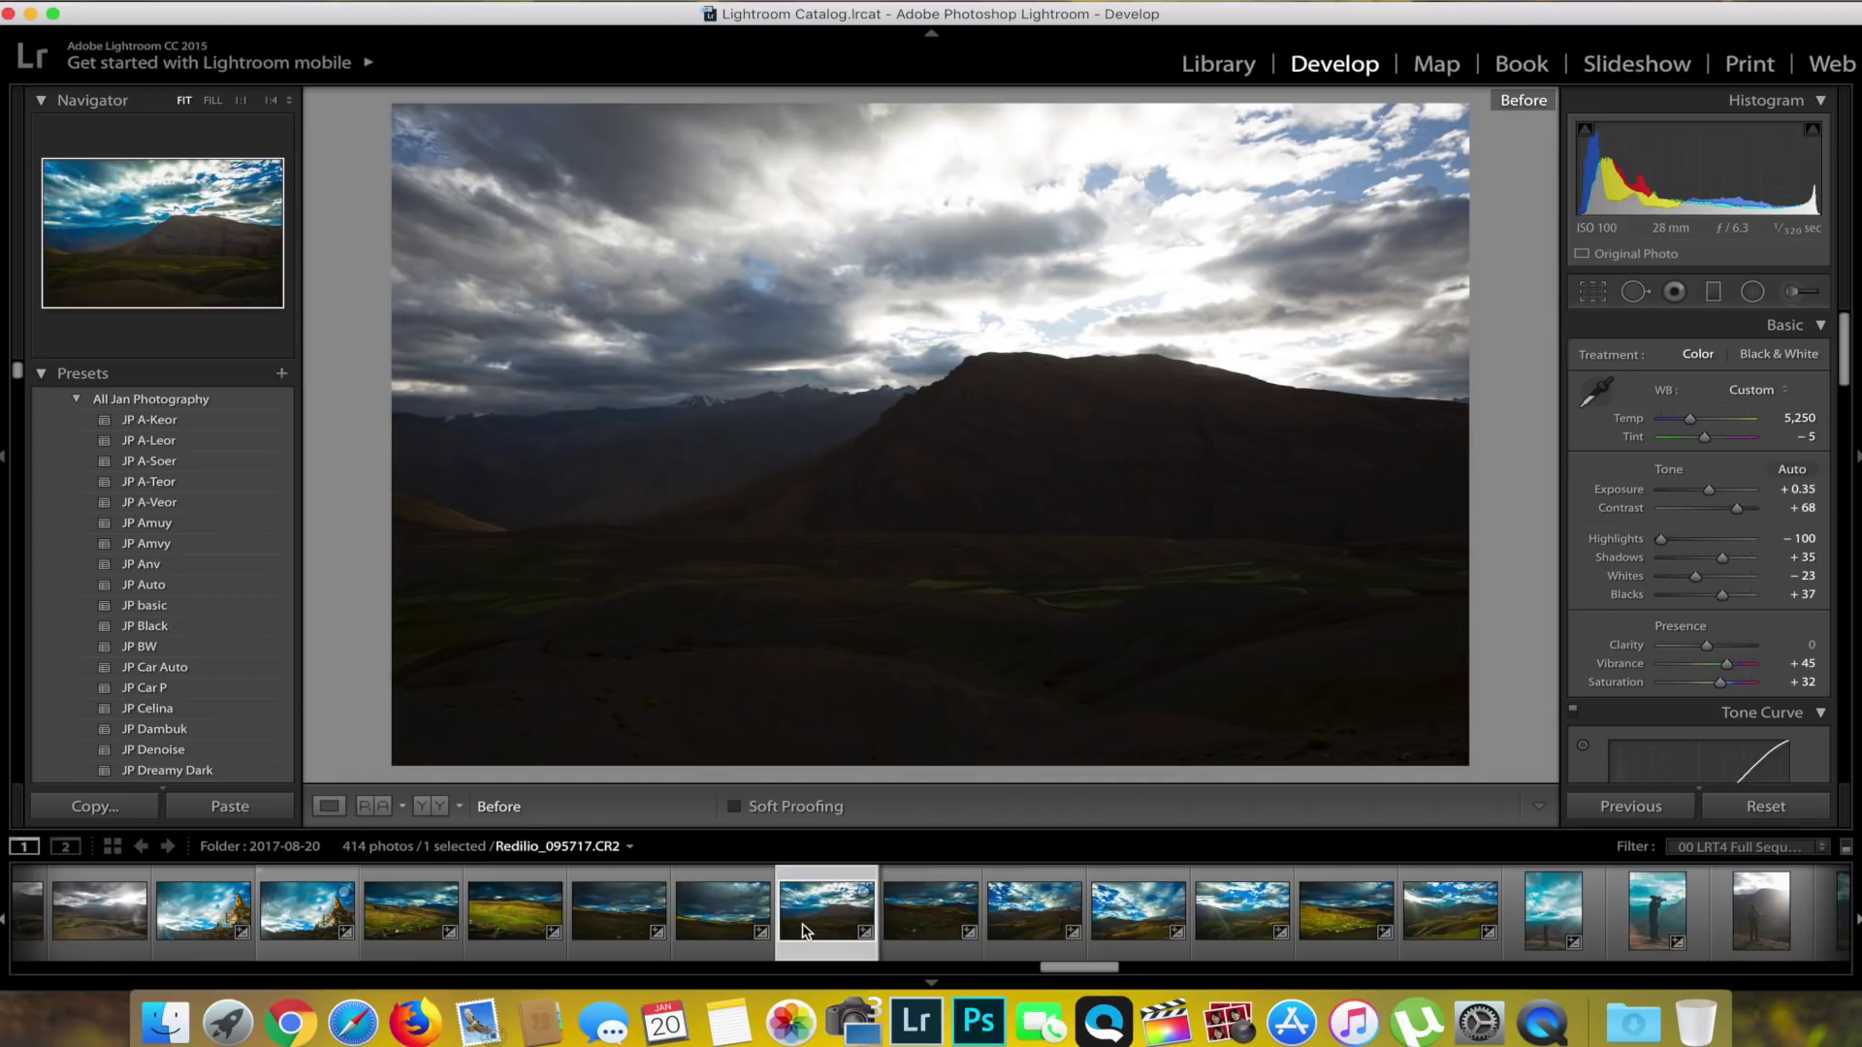
Step: Create a virtual copy of Redilio_095717.CR2 and reset all develop settings on the original photo
right_click(806, 932)
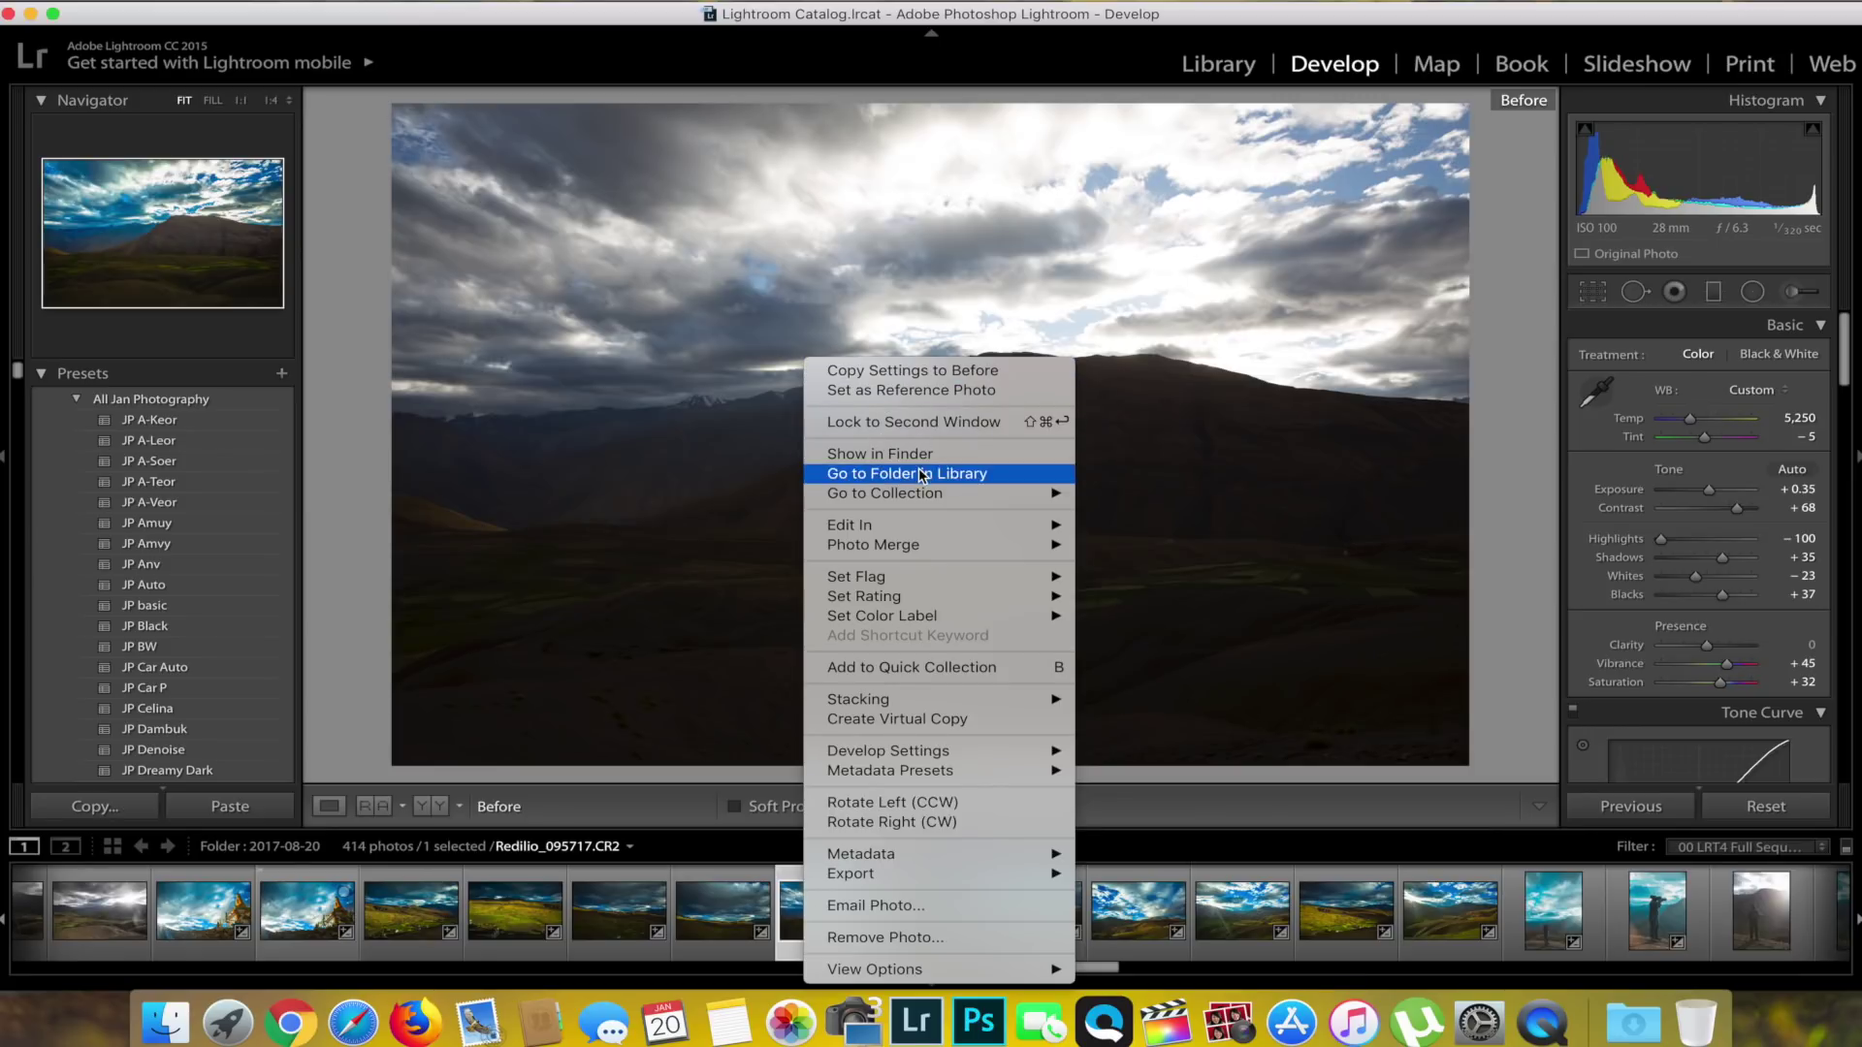
mouse_move(943, 572)
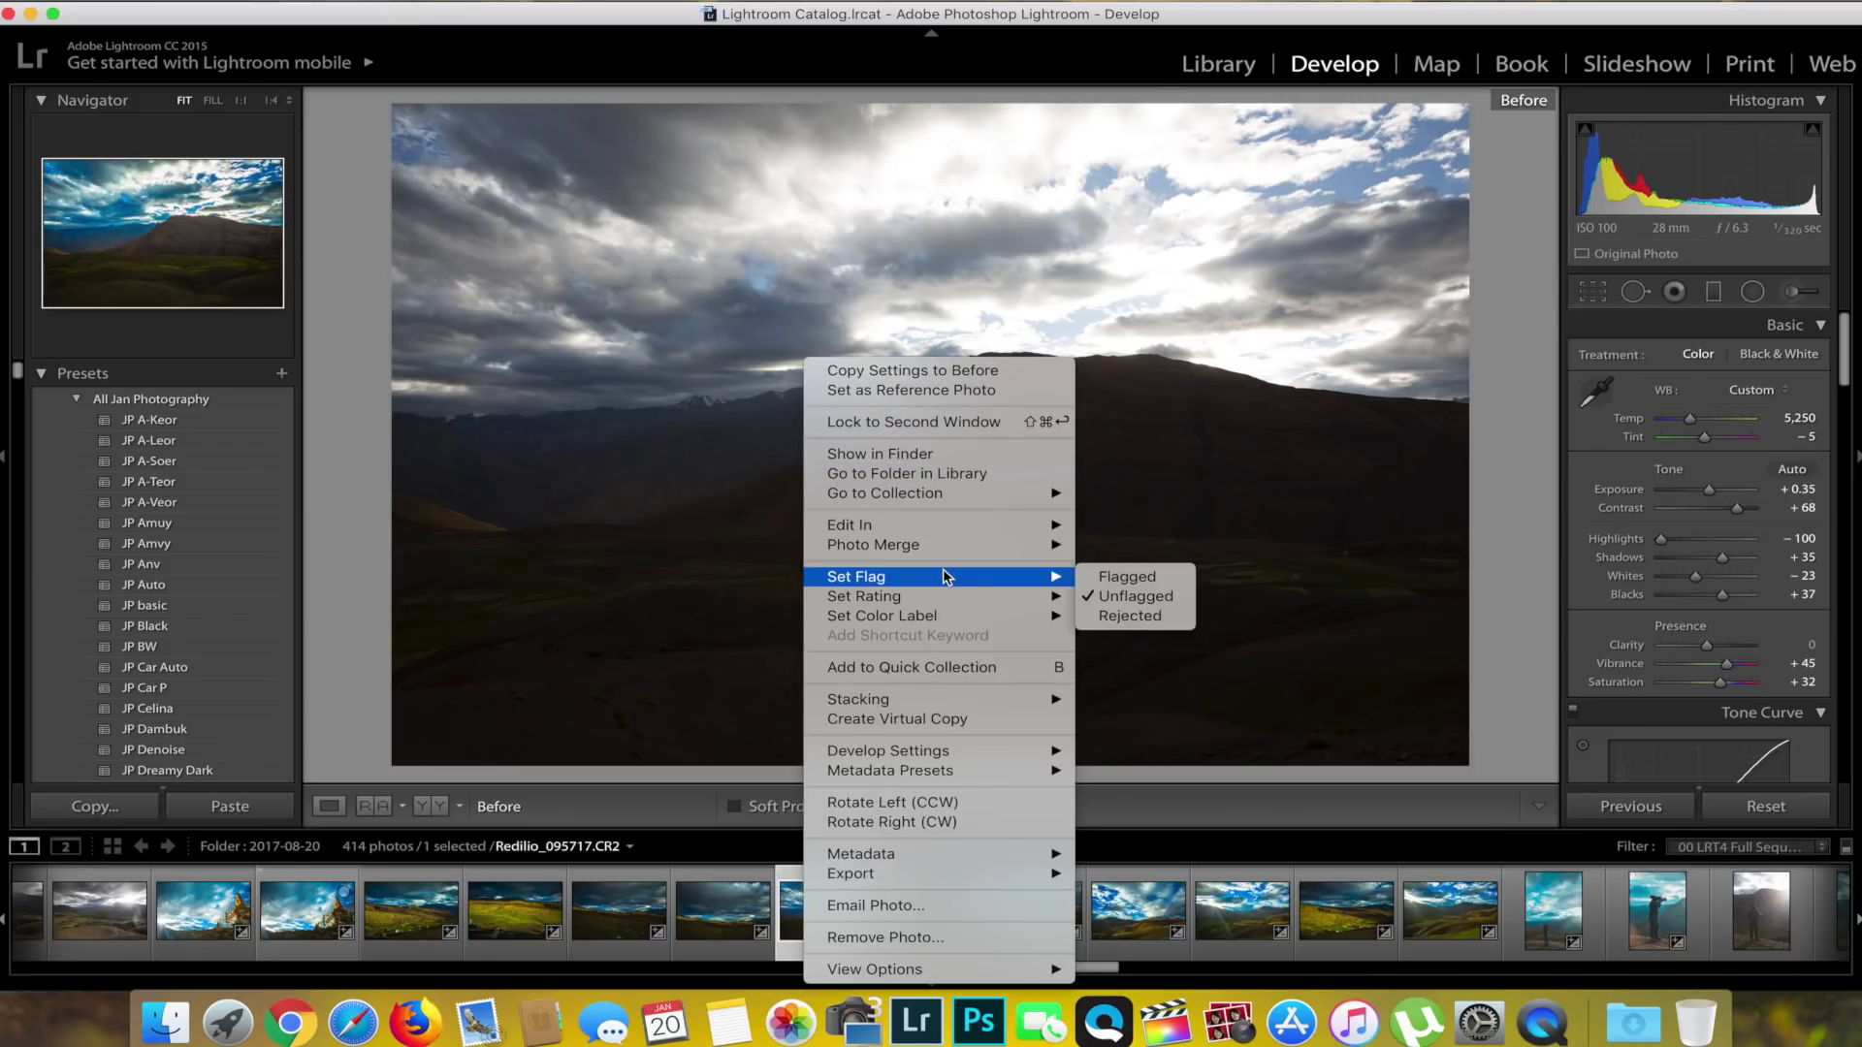
left_click(952, 715)
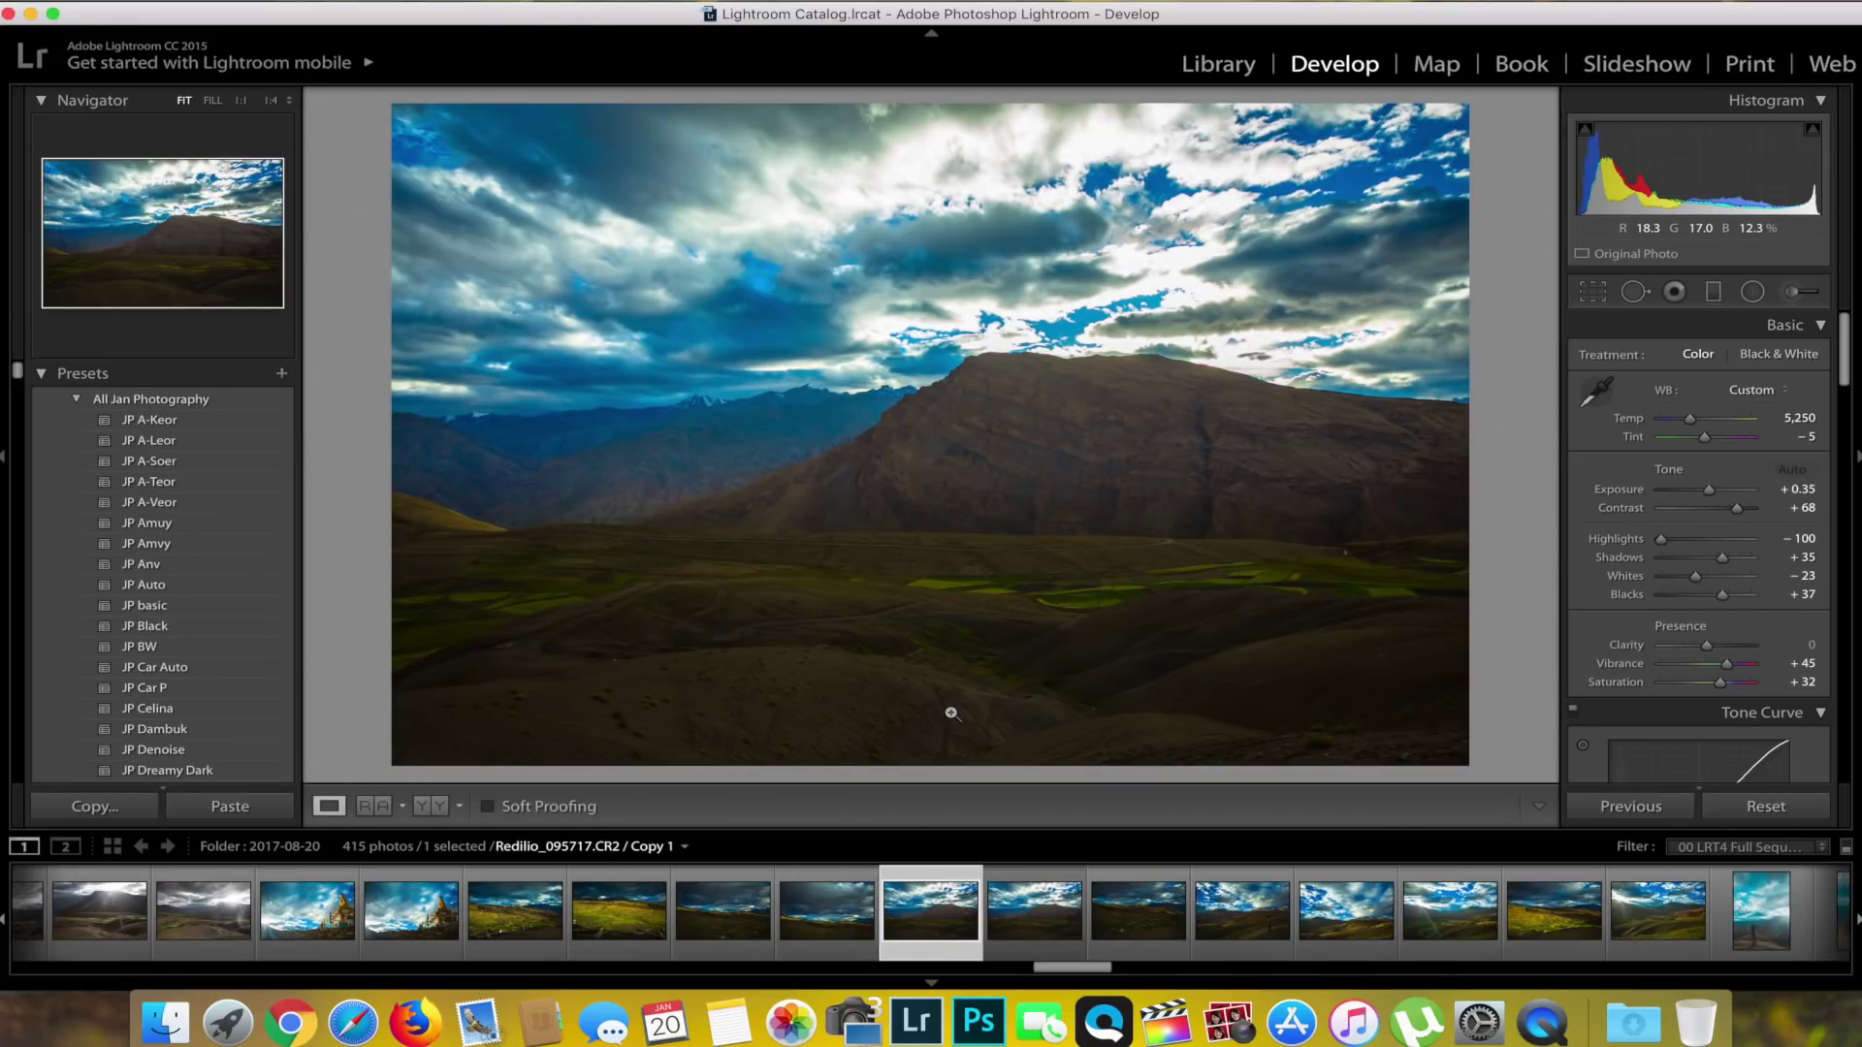
key("Right")
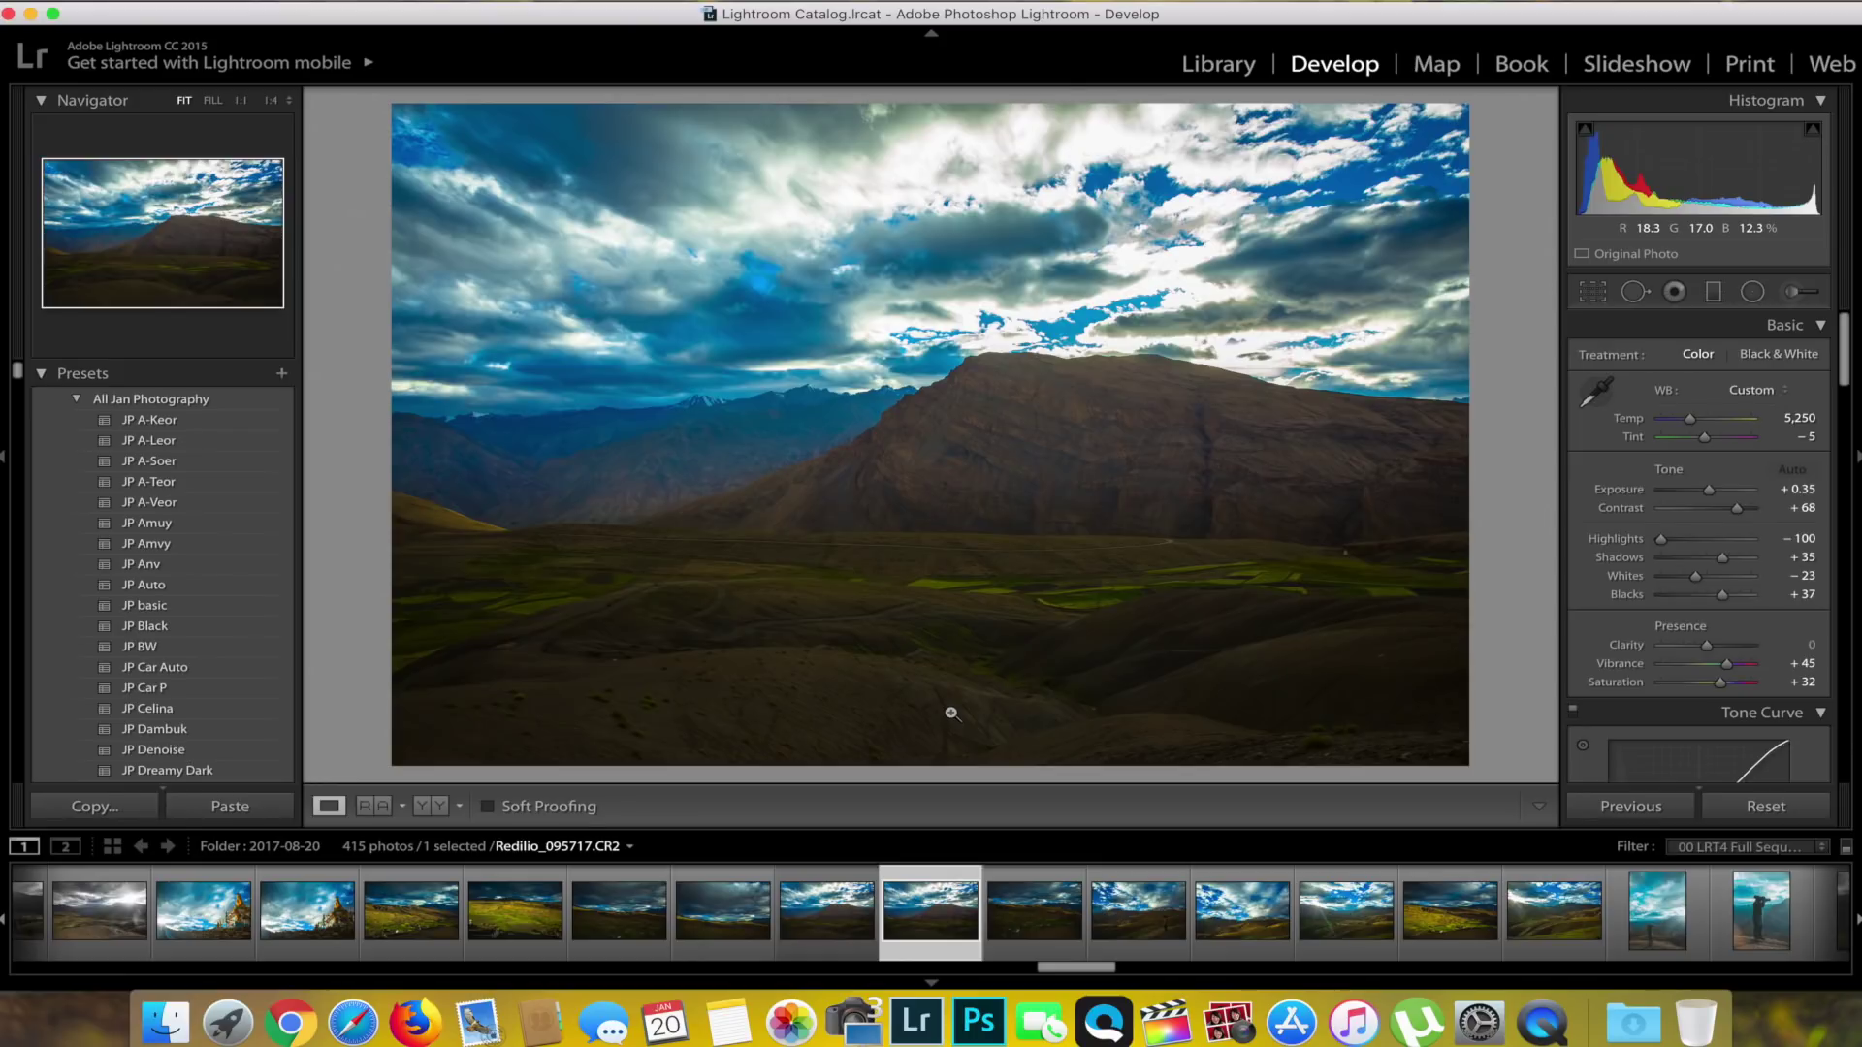
key("Left")
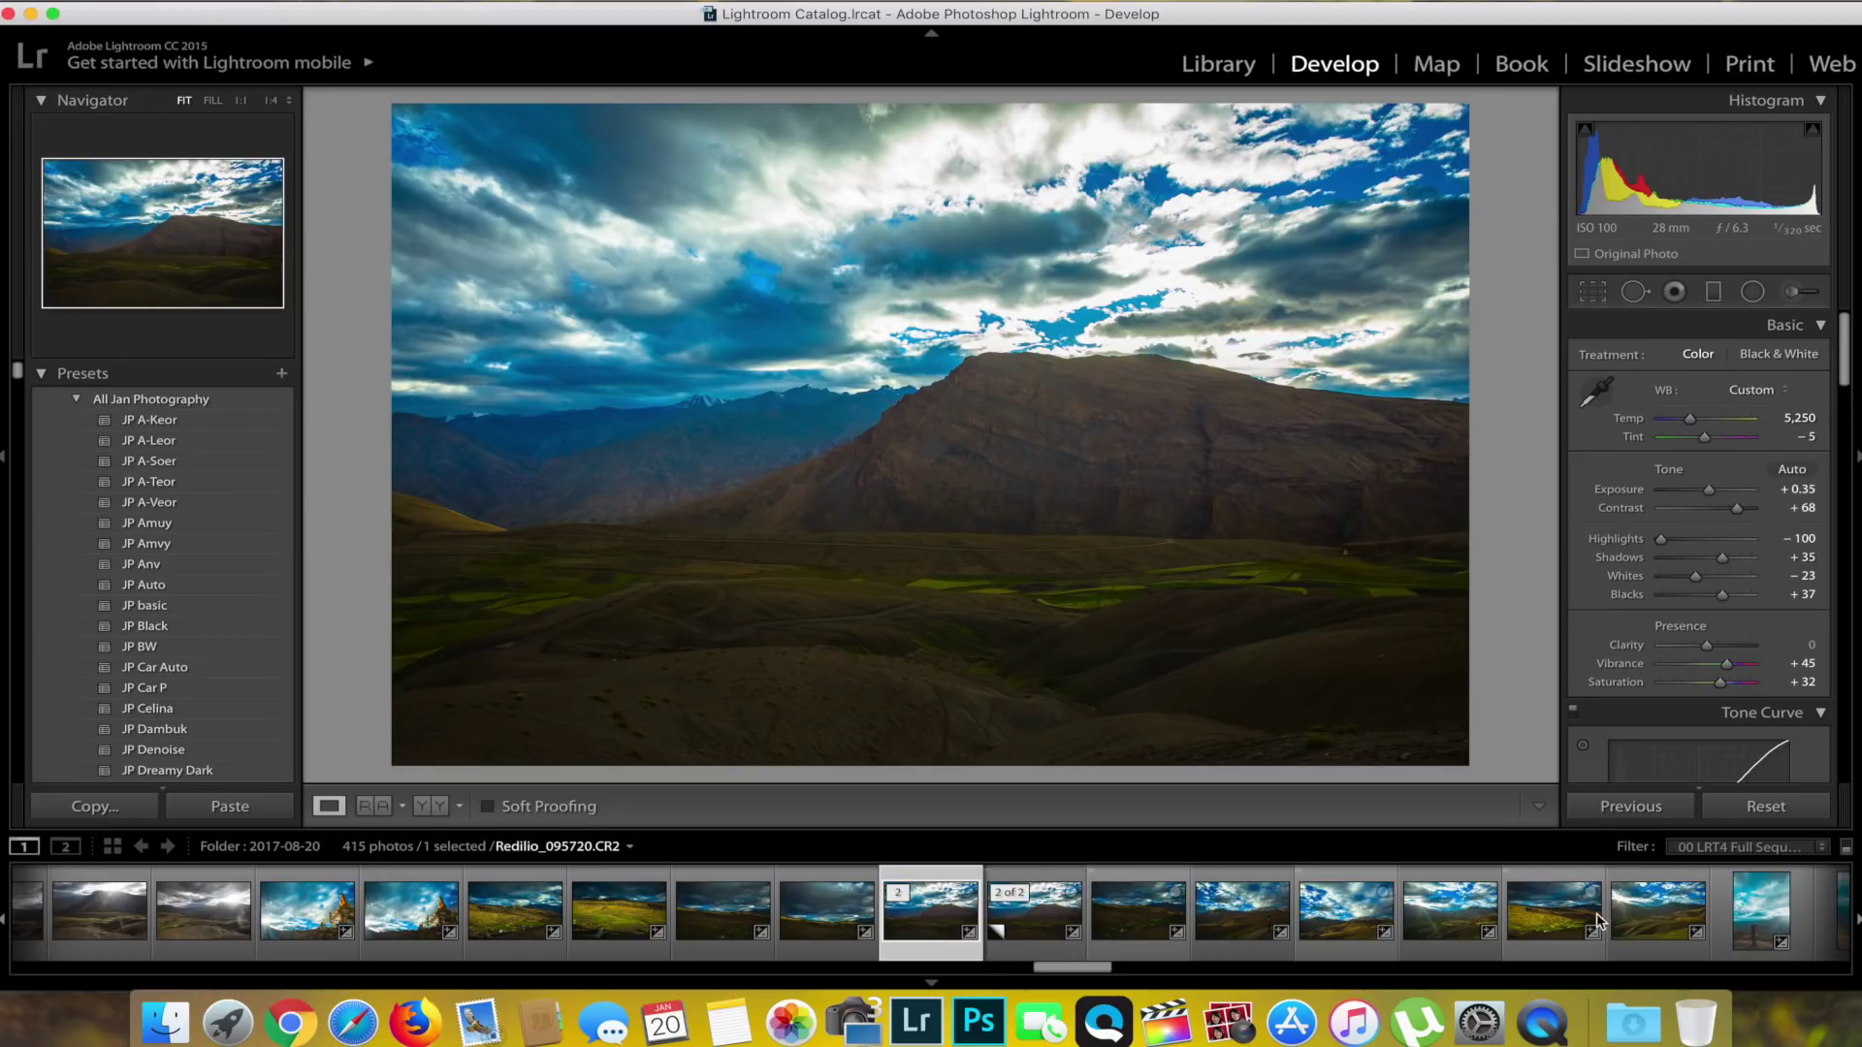
left_click(1733, 813)
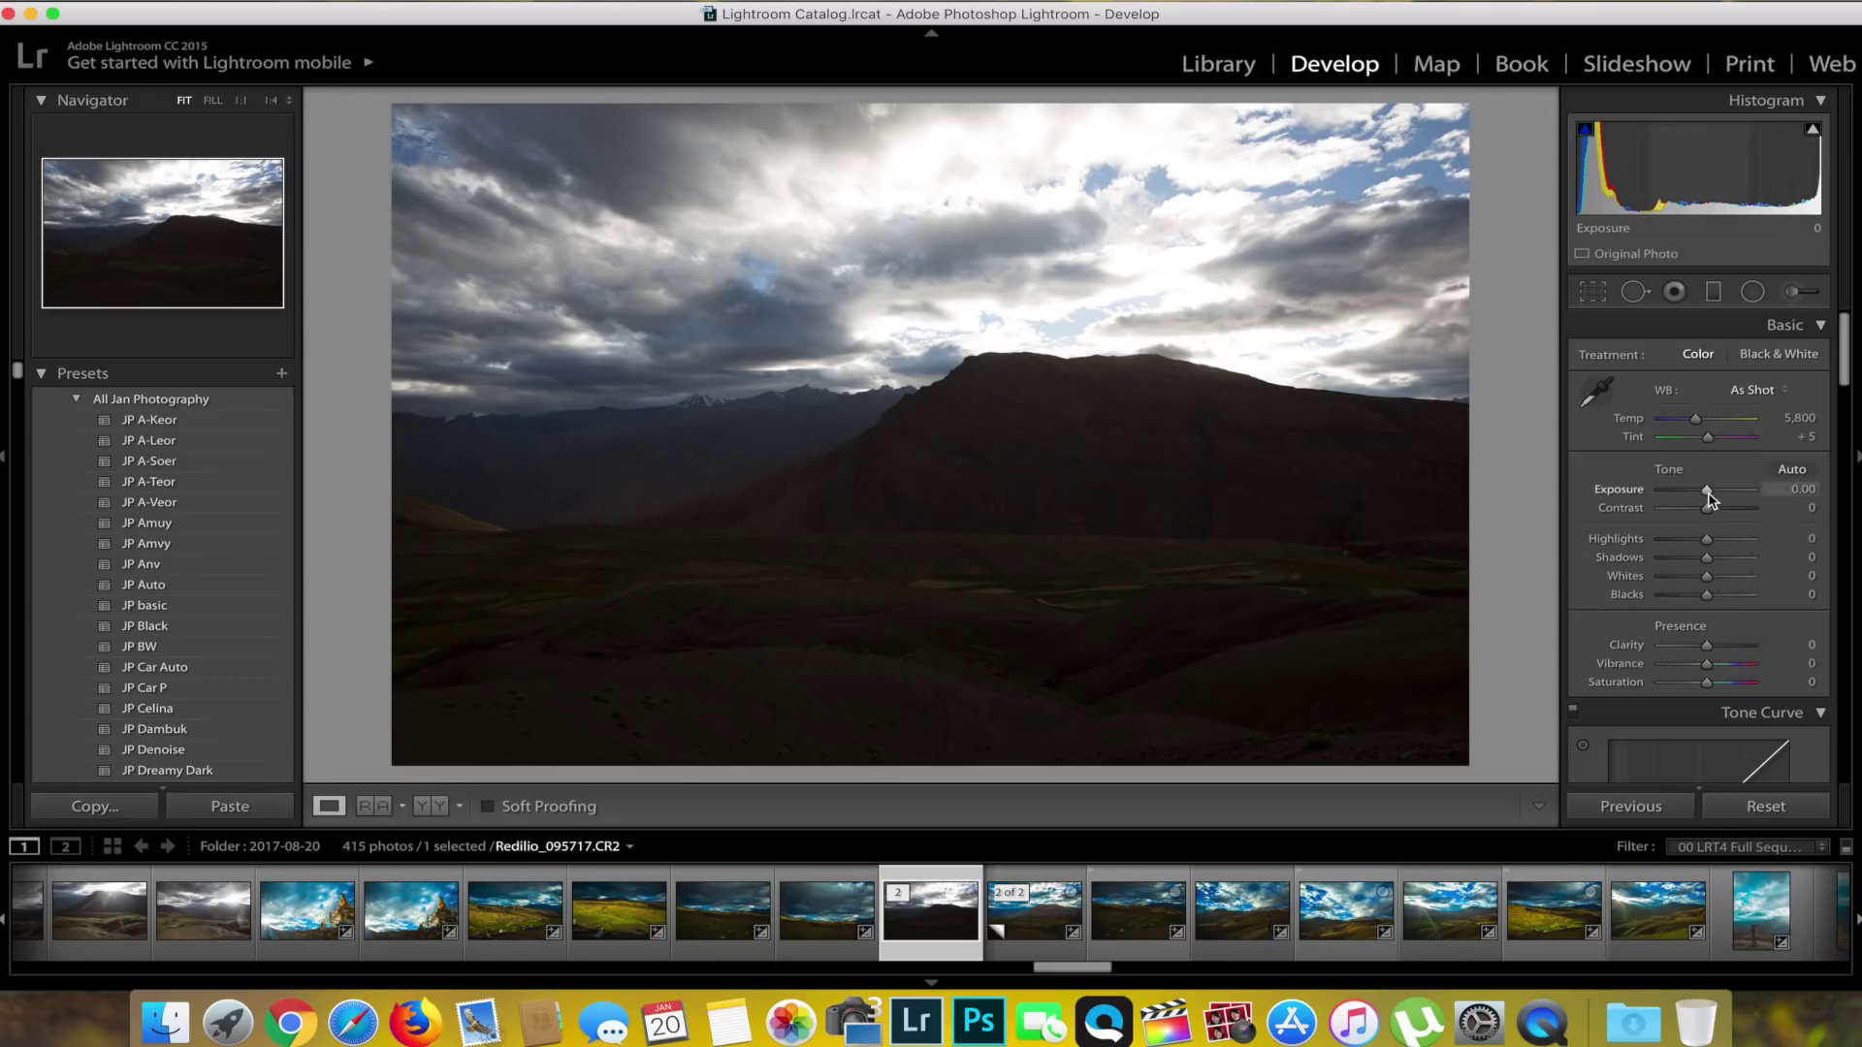
Step: Set the photo's basic Exposure to +0.10, Contrast to +56 and Highlights to -89
left_click_drag(1709, 493, 1734, 514)
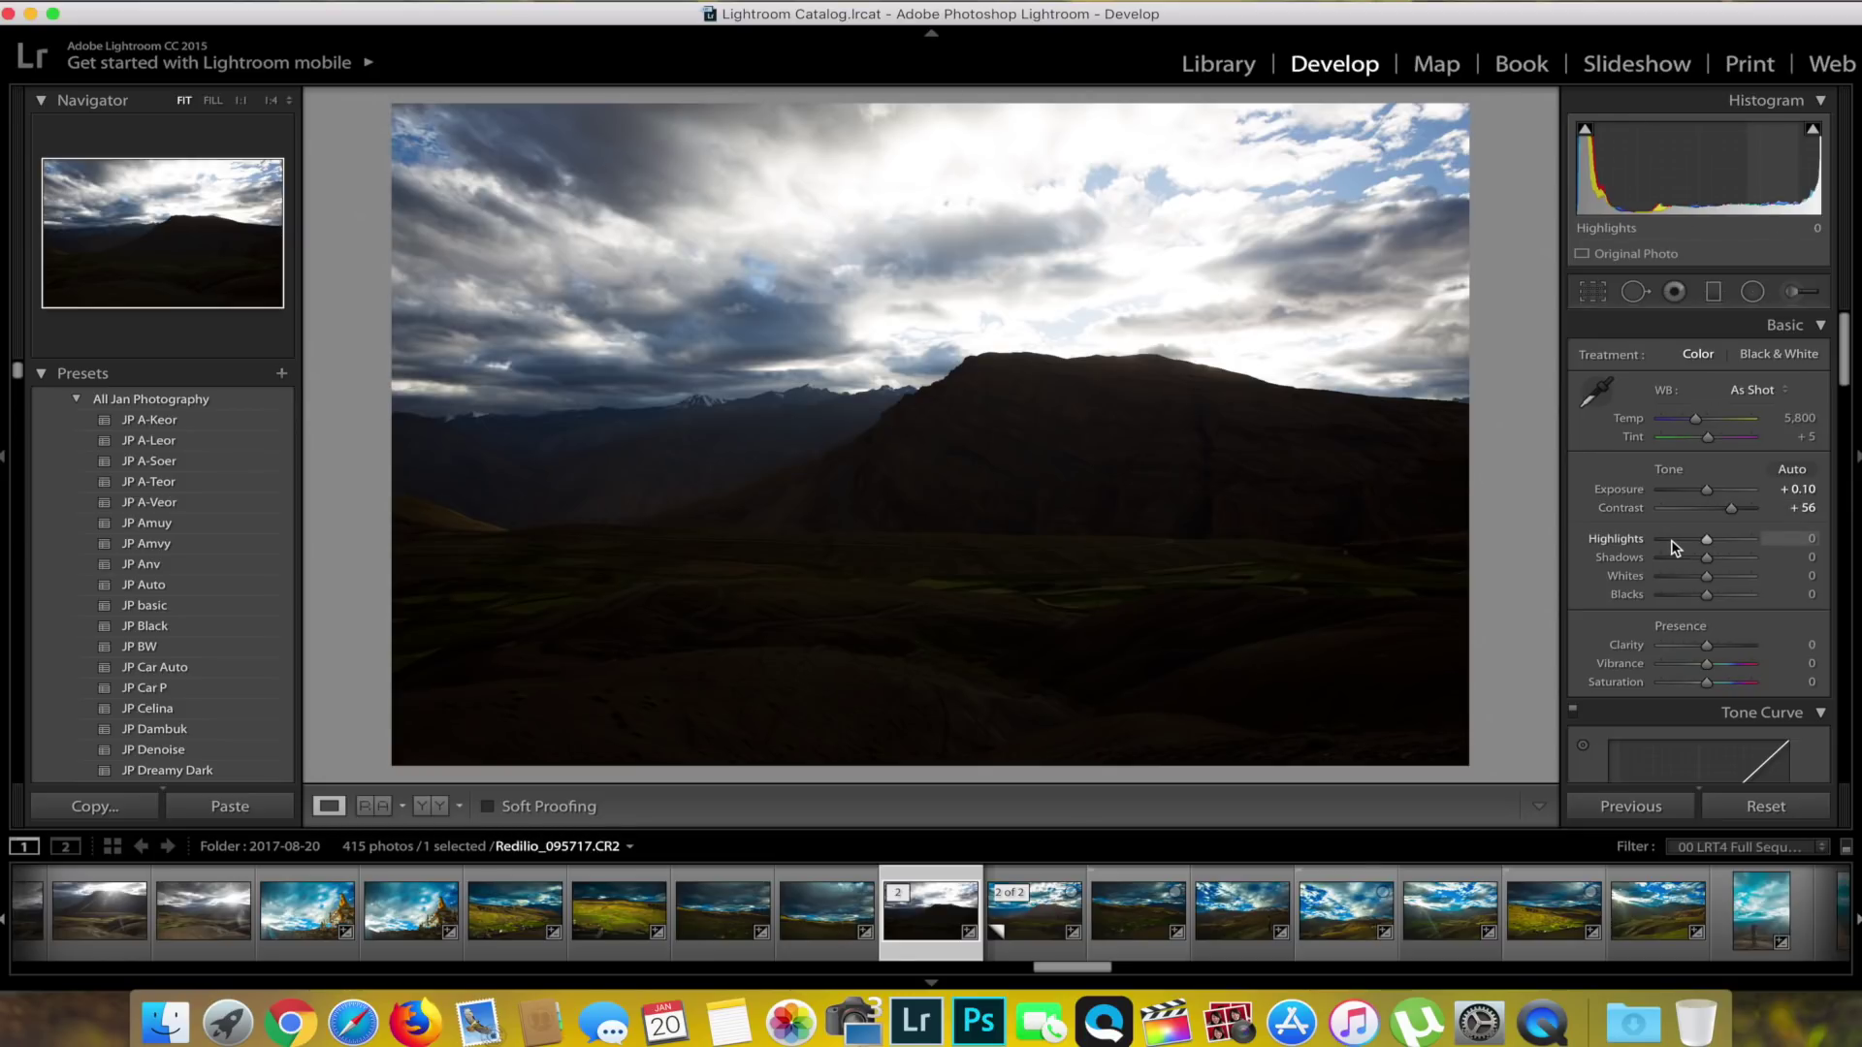
mouse_move(1675, 548)
left_mouse_down()
mouse_move(1641, 540)
mouse_move(1707, 542)
mouse_move(1659, 544)
left_mouse_up()
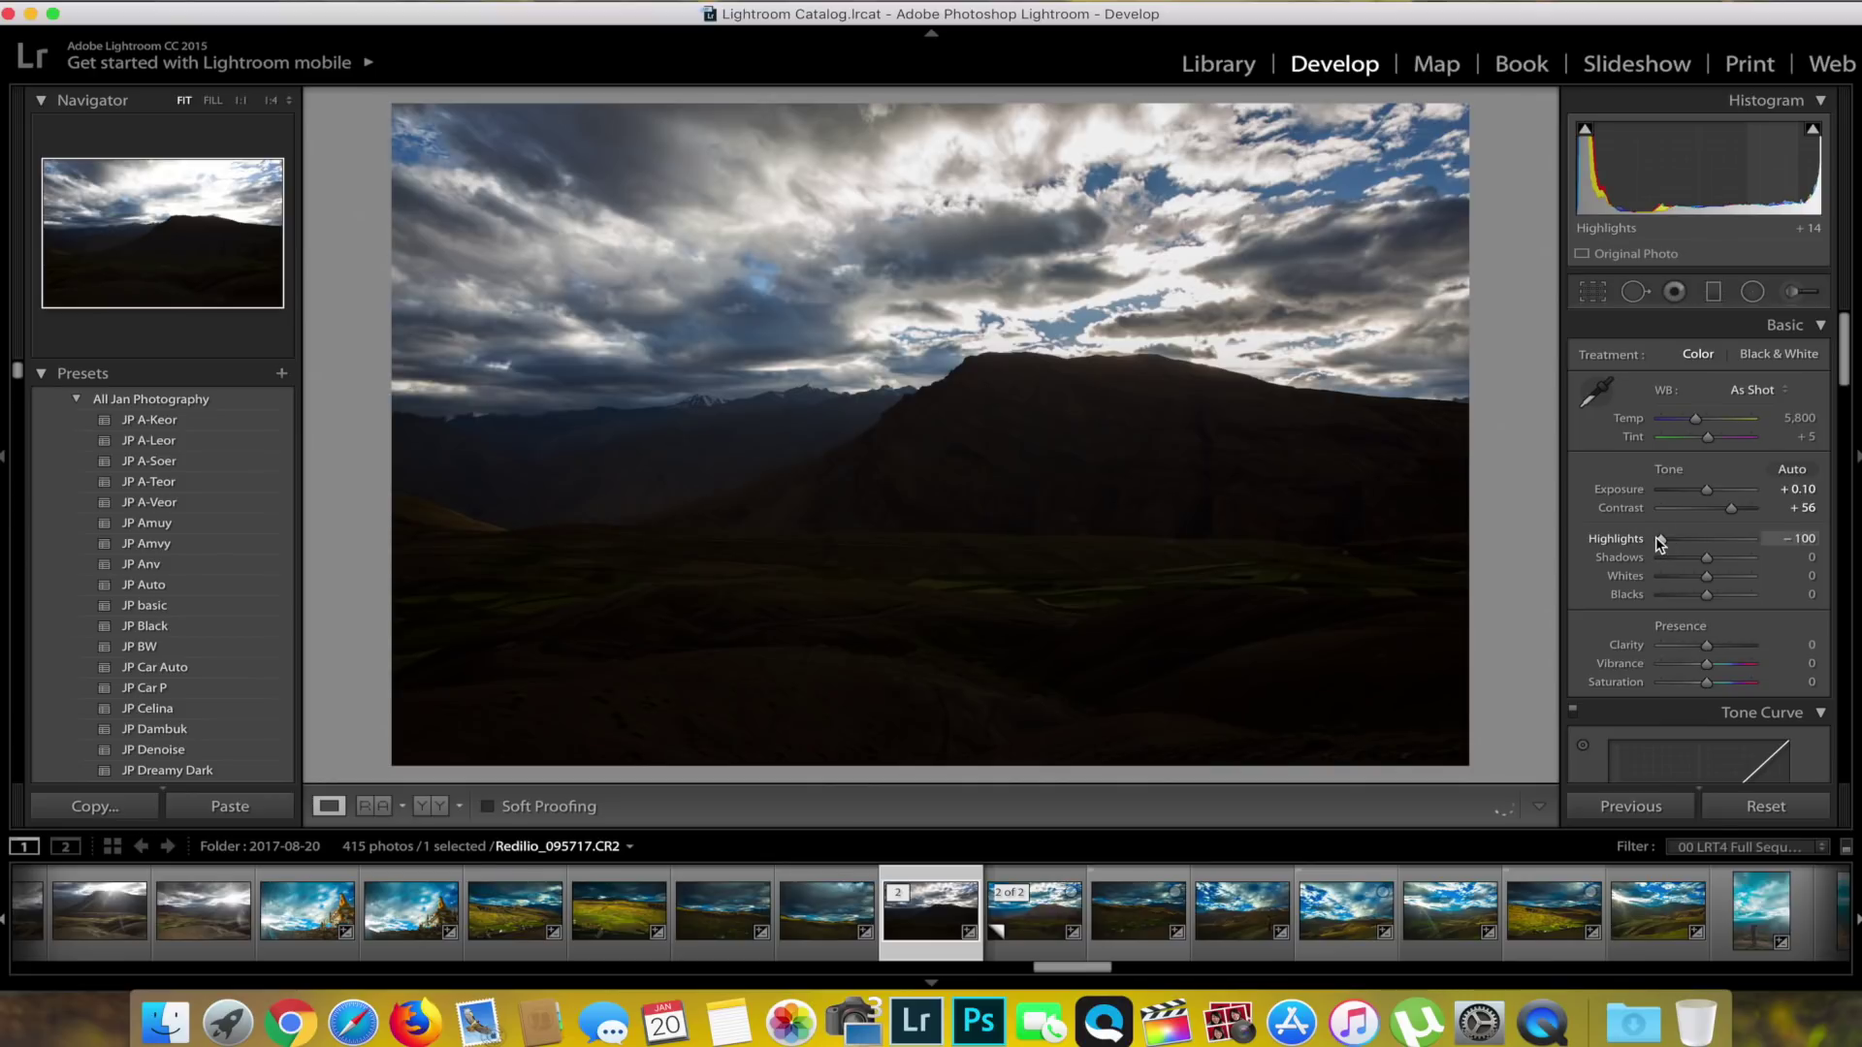
left_click_drag(1668, 543, 1670, 546)
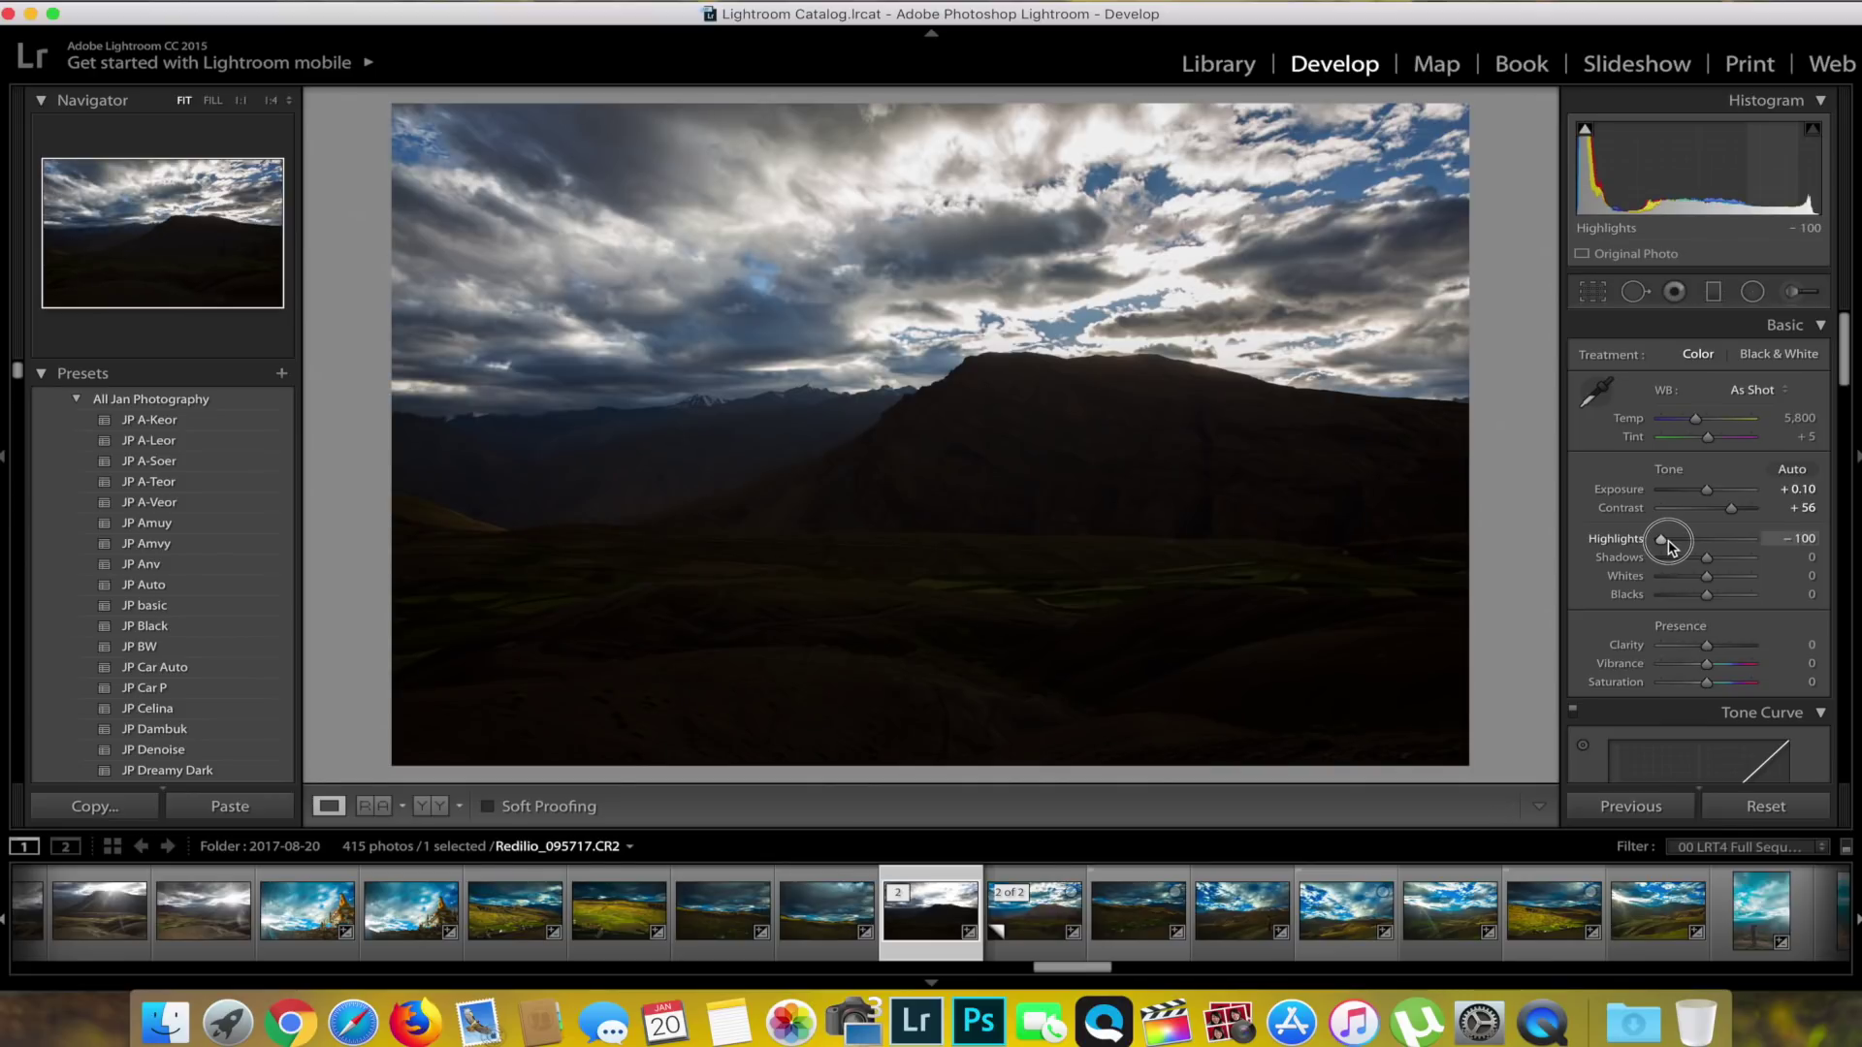
left_click(1669, 541)
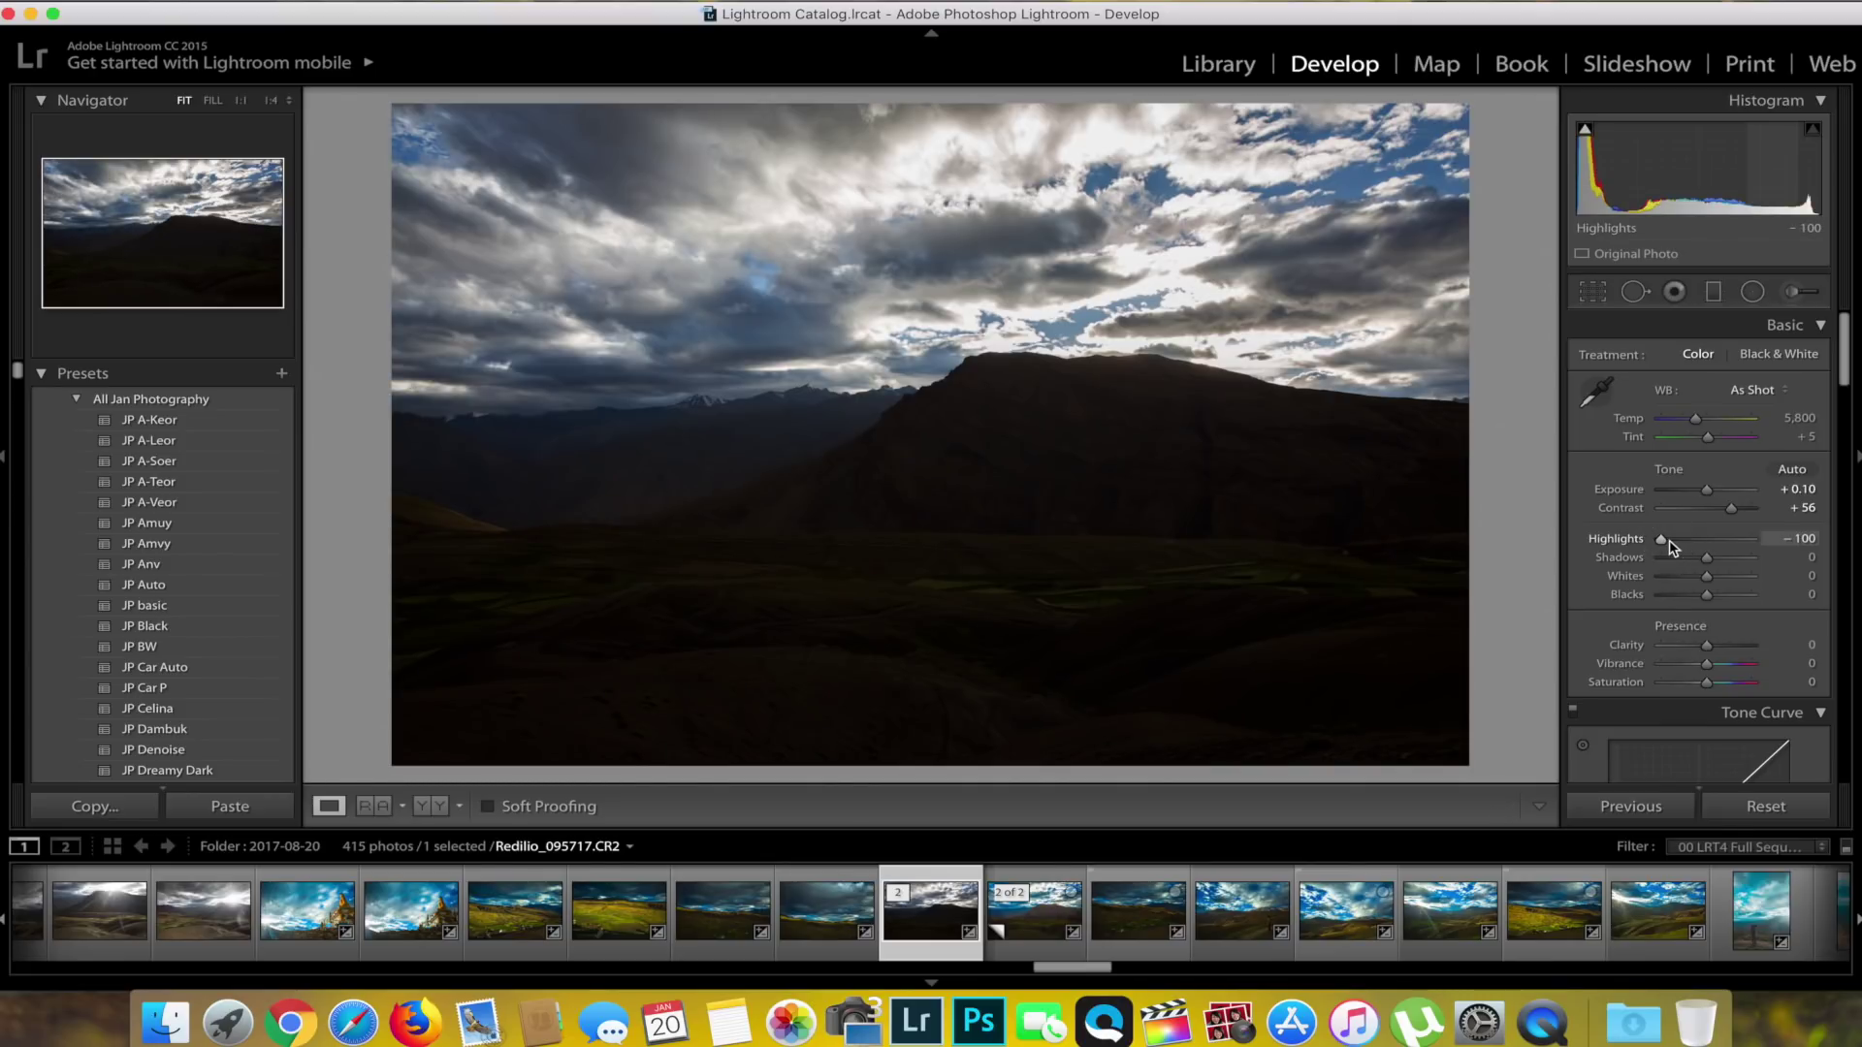
left_click_drag(1670, 545, 1673, 545)
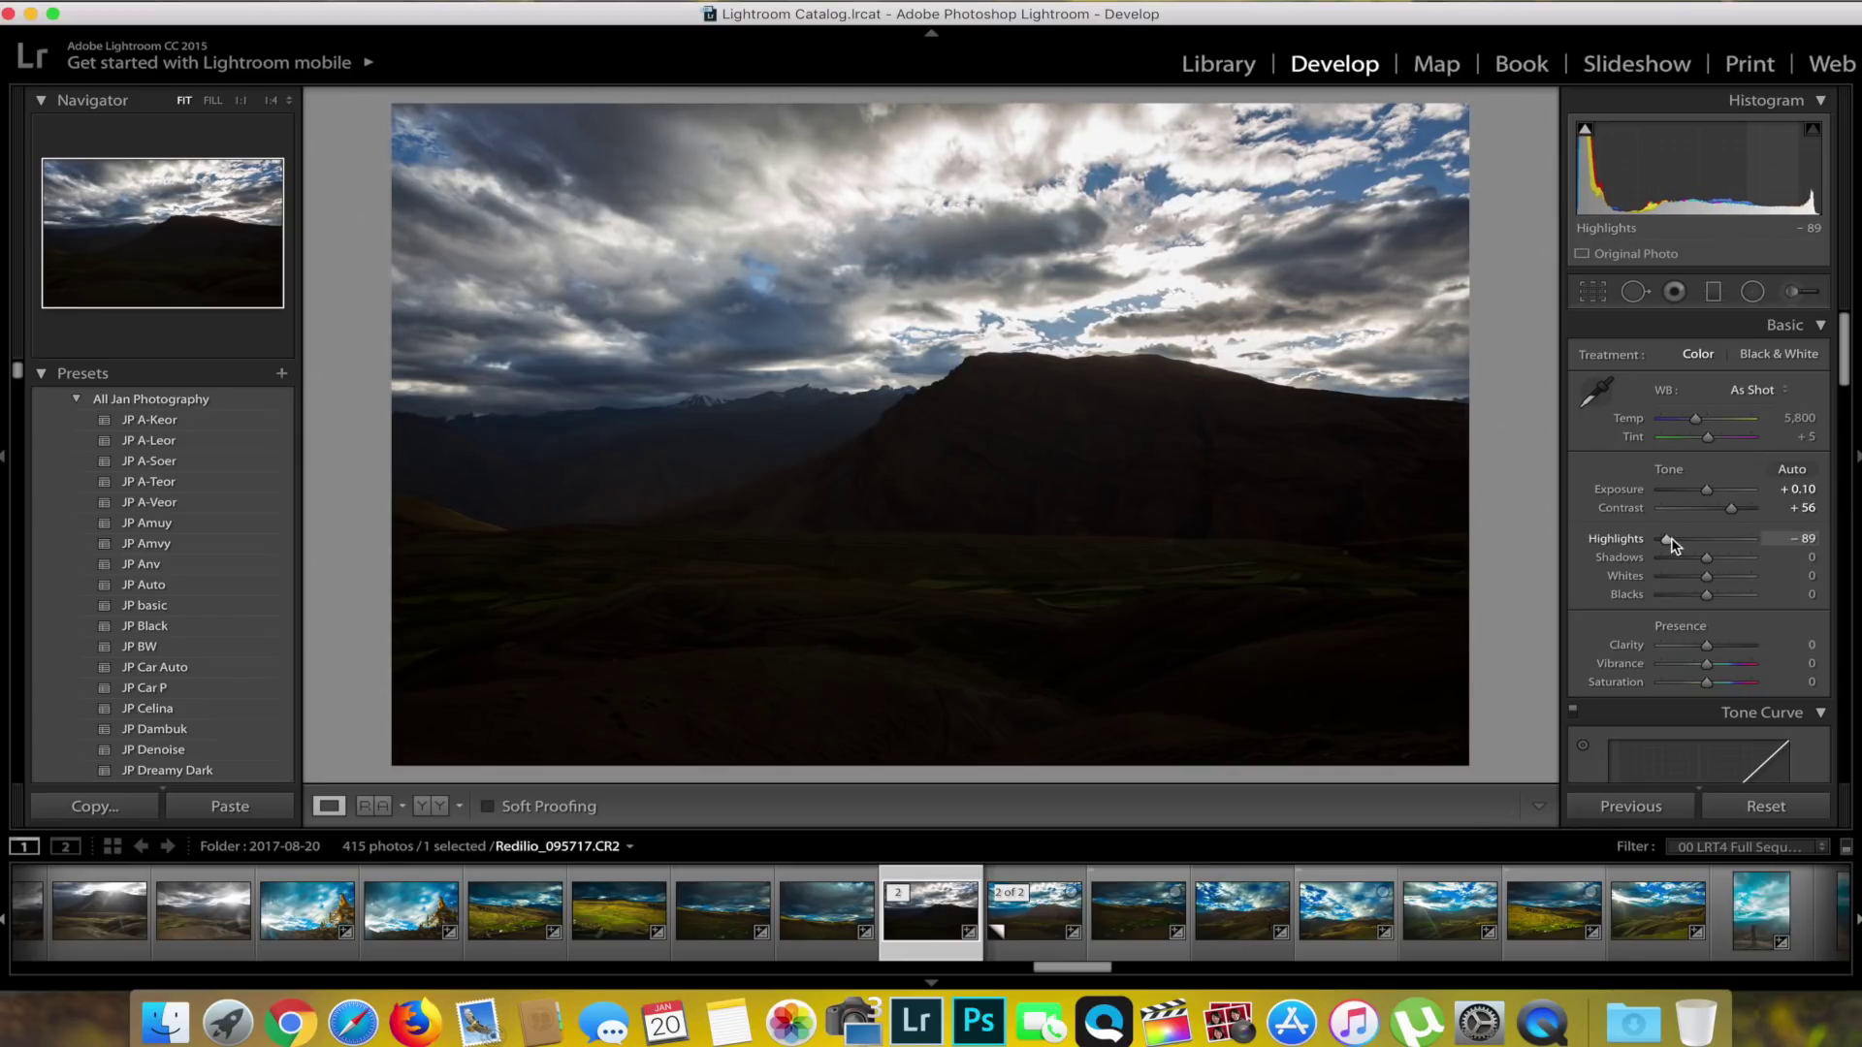
Step: Set the basic Shadows to +69, Whites to +20 and Blacks to -15
left_click_drag(1707, 559, 1737, 563)
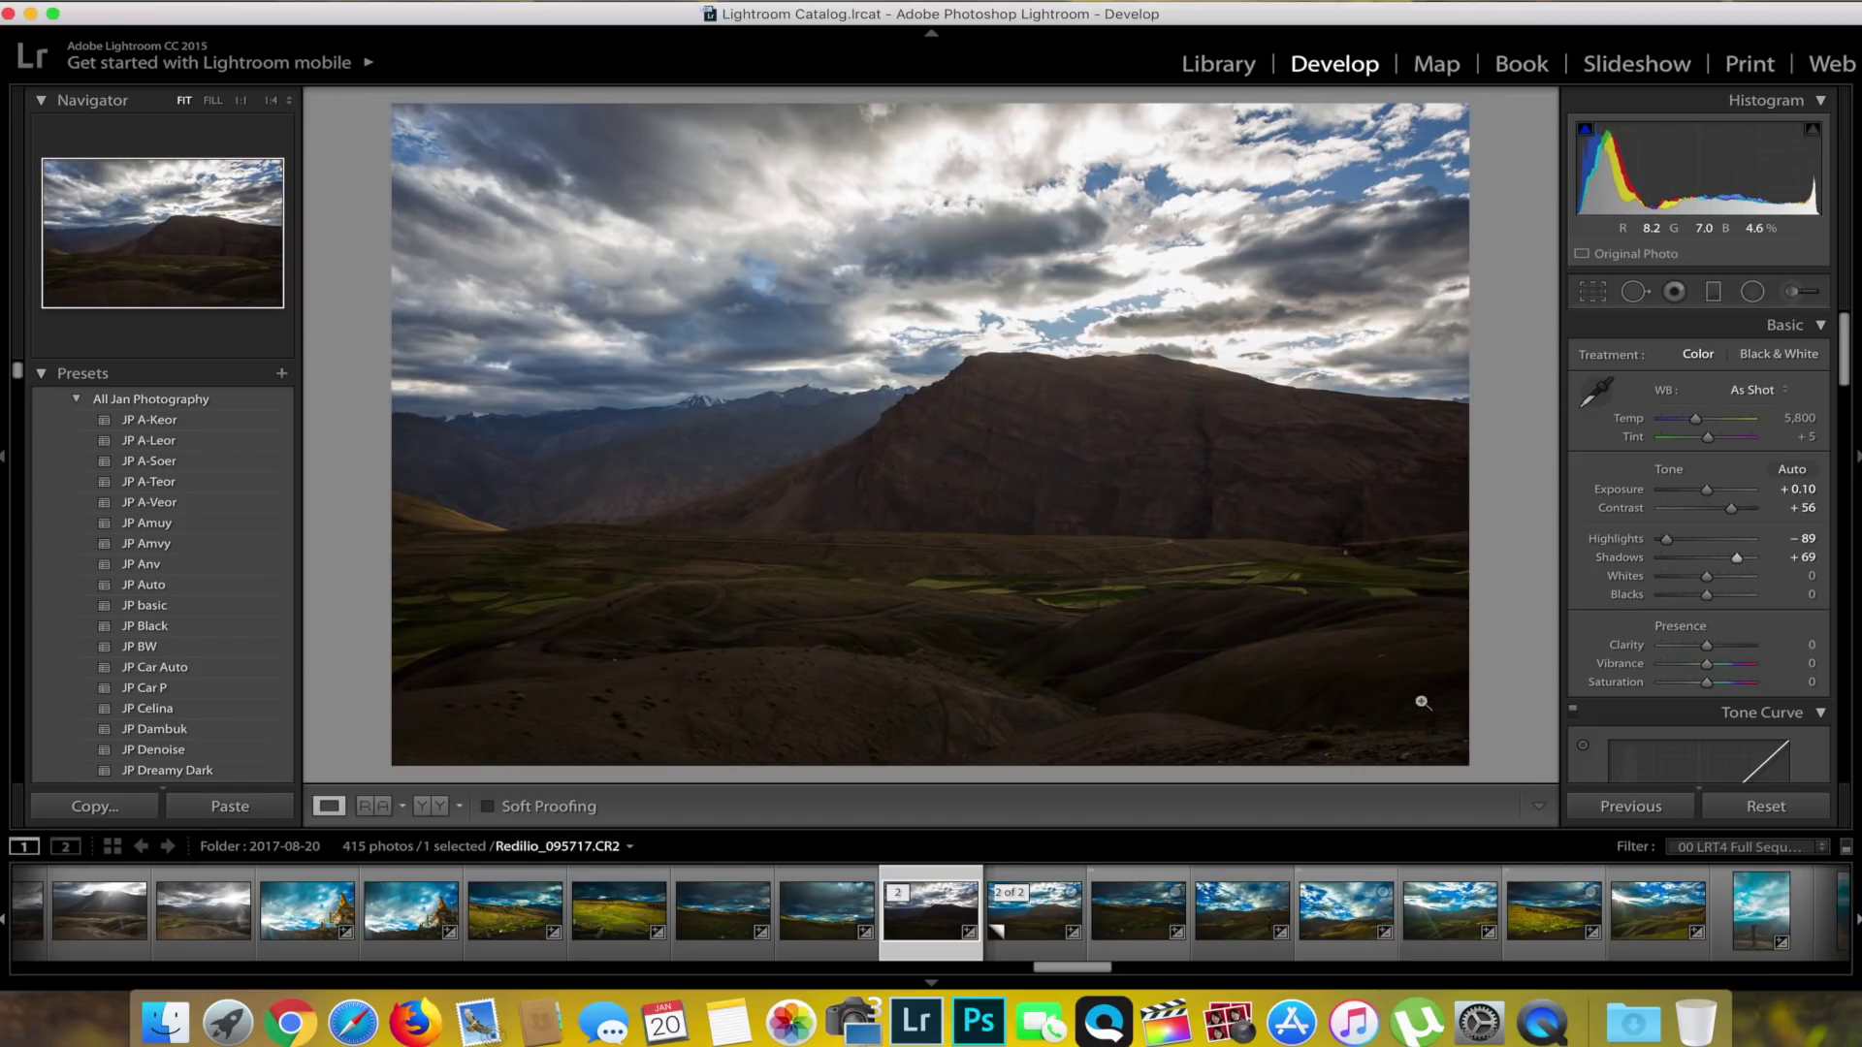
left_click(1705, 579)
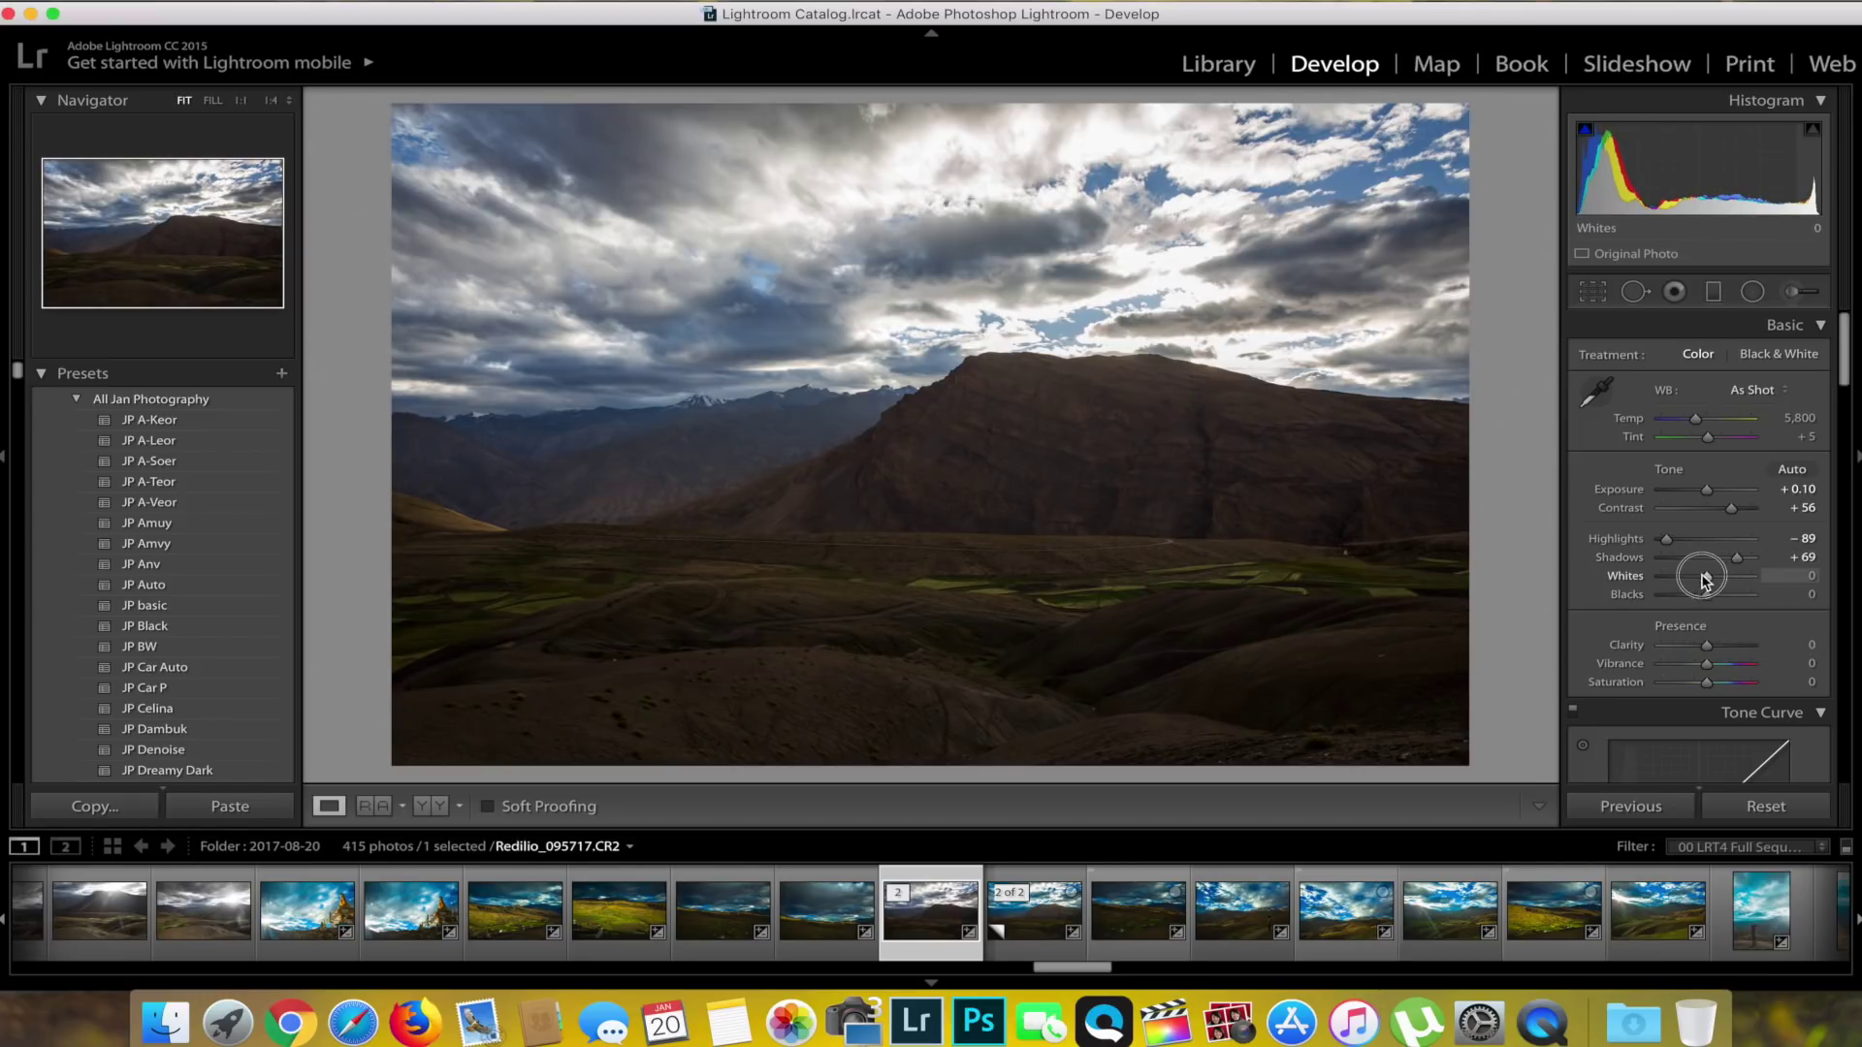
mouse_move(1704, 579)
left_mouse_down()
mouse_move(1679, 578)
mouse_move(1725, 582)
mouse_move(1700, 598)
left_mouse_up()
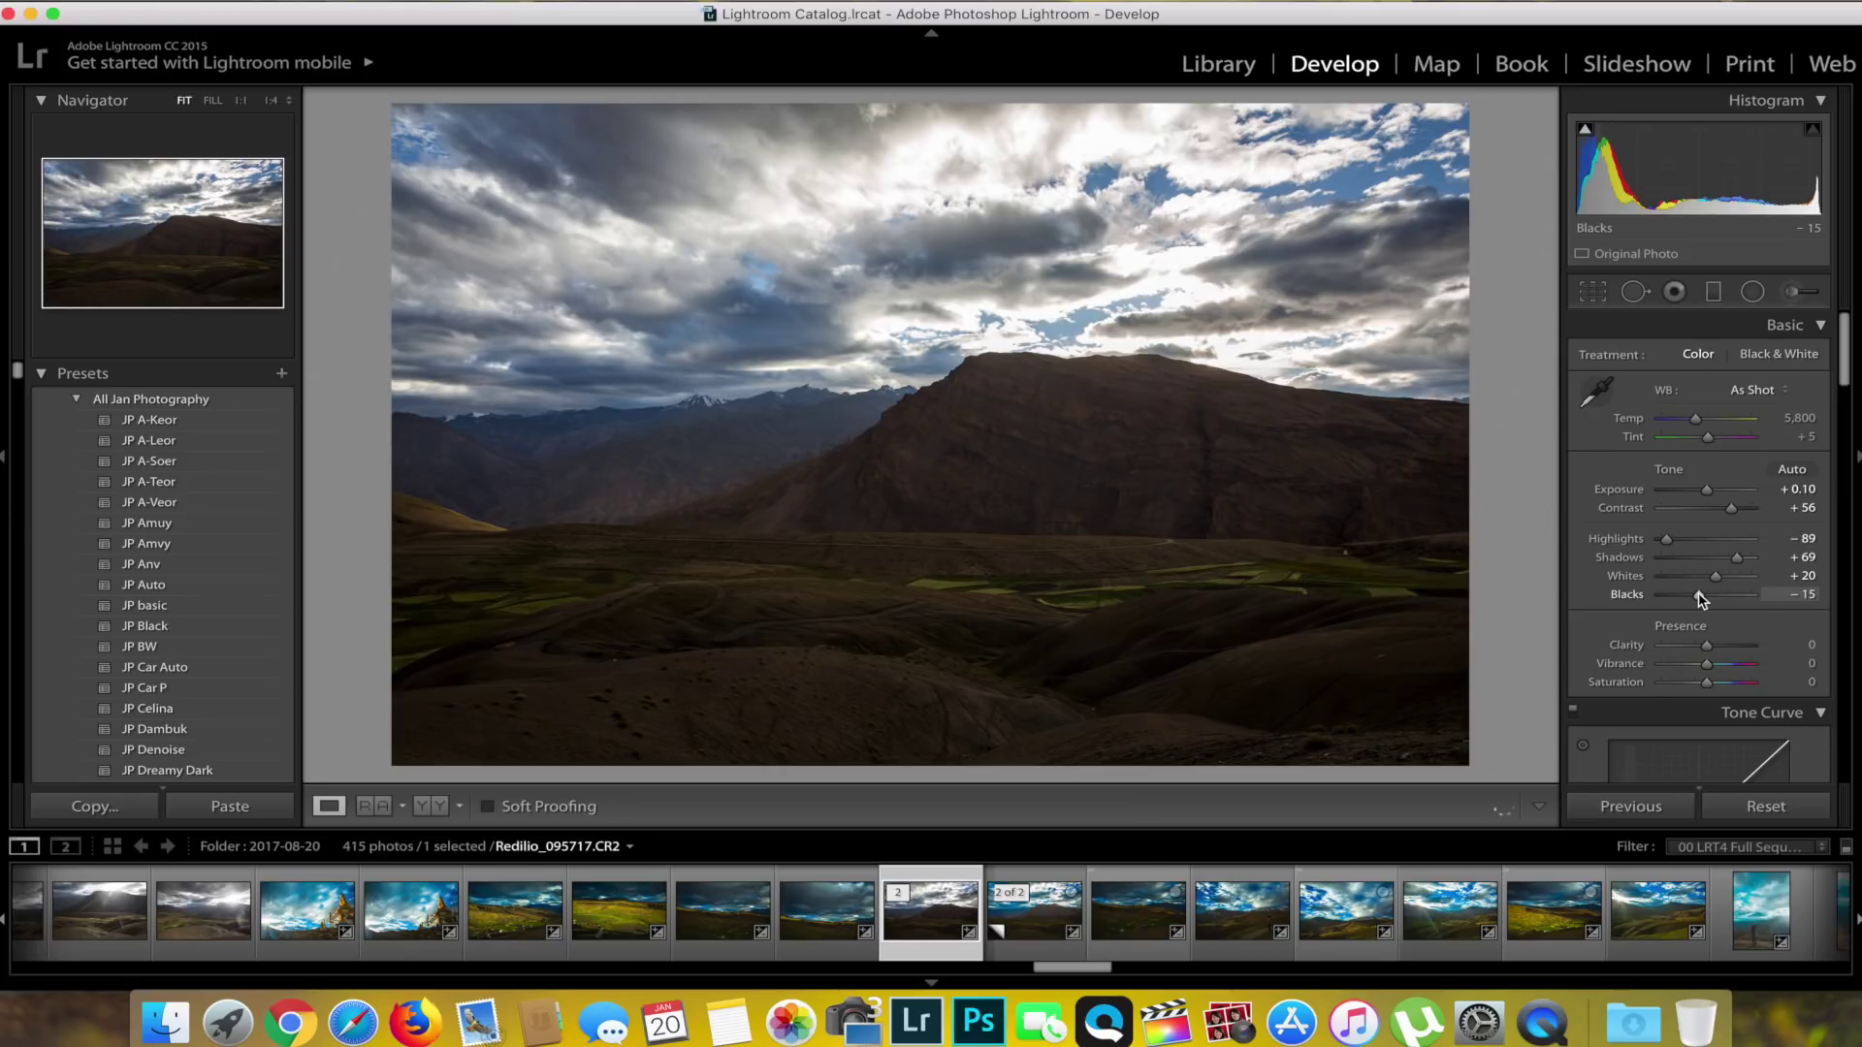
Step: Set Clarity to +19, Vibrance to +40 and Saturation to +27, and compare the result with the unedited photo
left_click_drag(1706, 645, 1735, 648)
left_click(1734, 648)
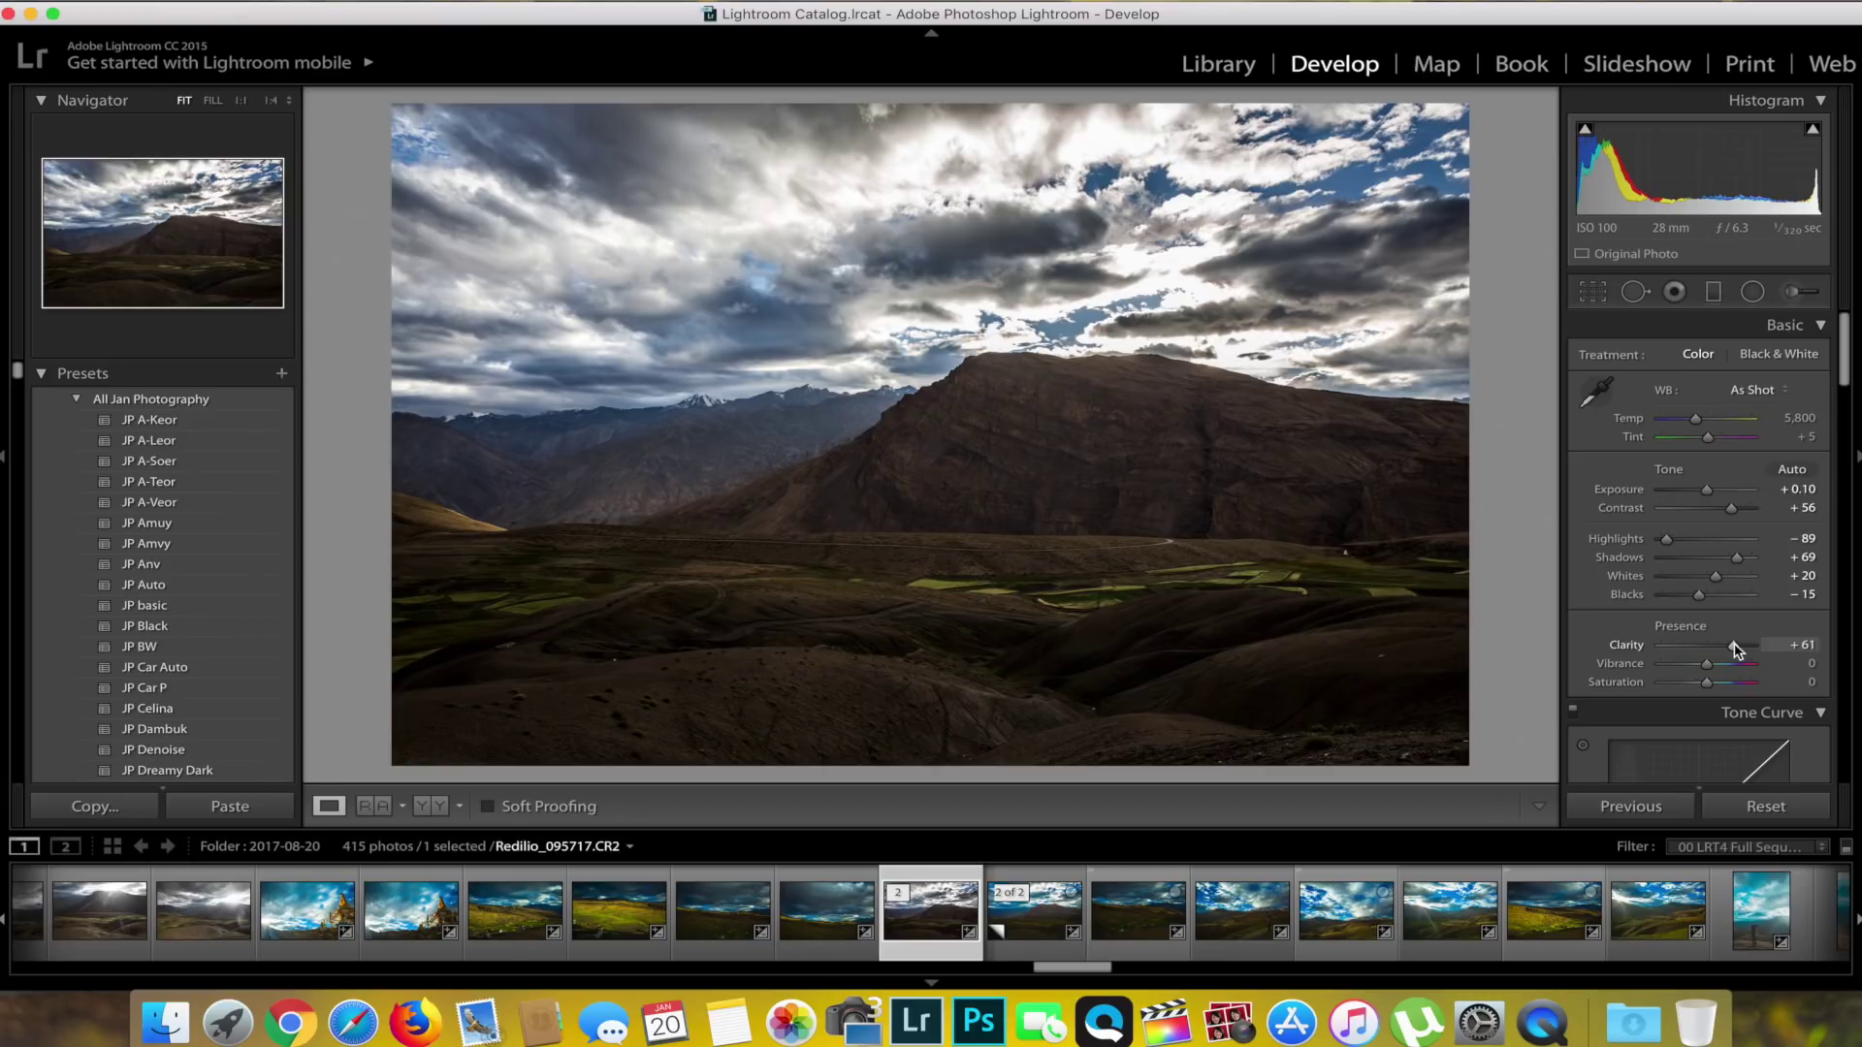
left_click_drag(1735, 648, 1714, 648)
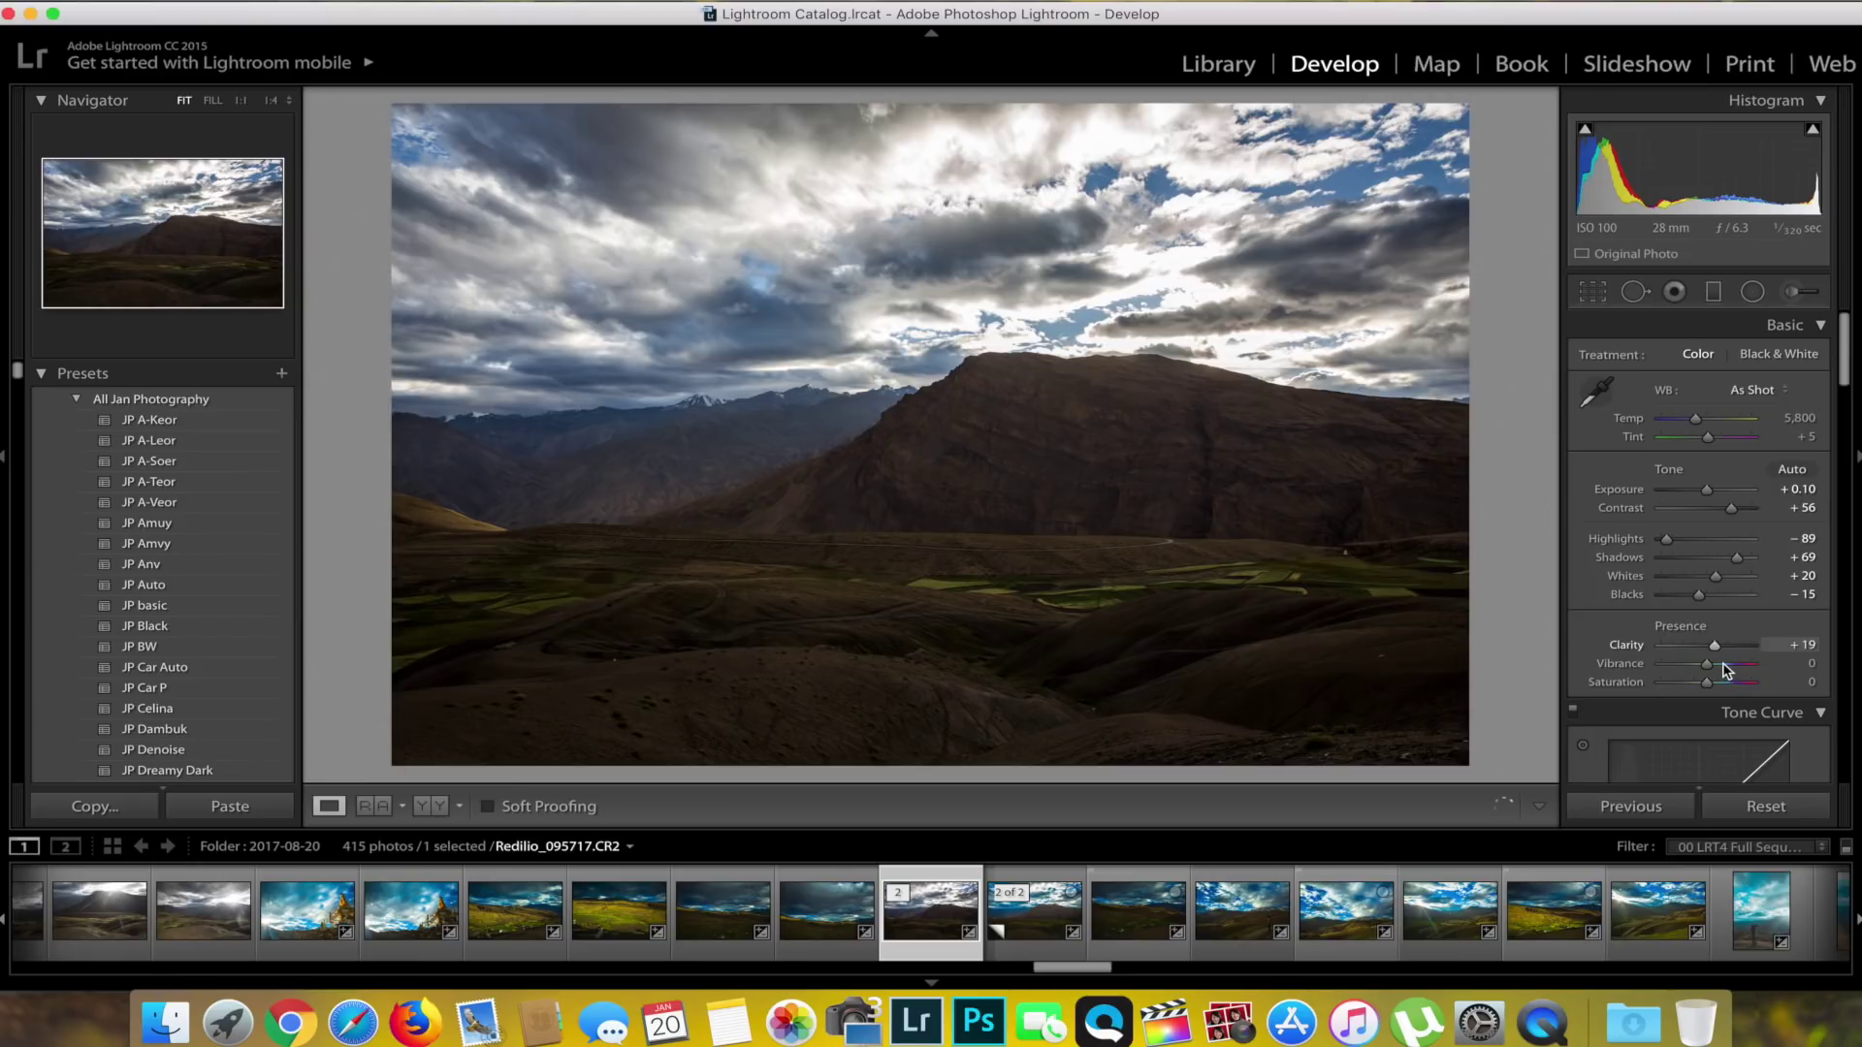
left_click_drag(1723, 663, 1723, 666)
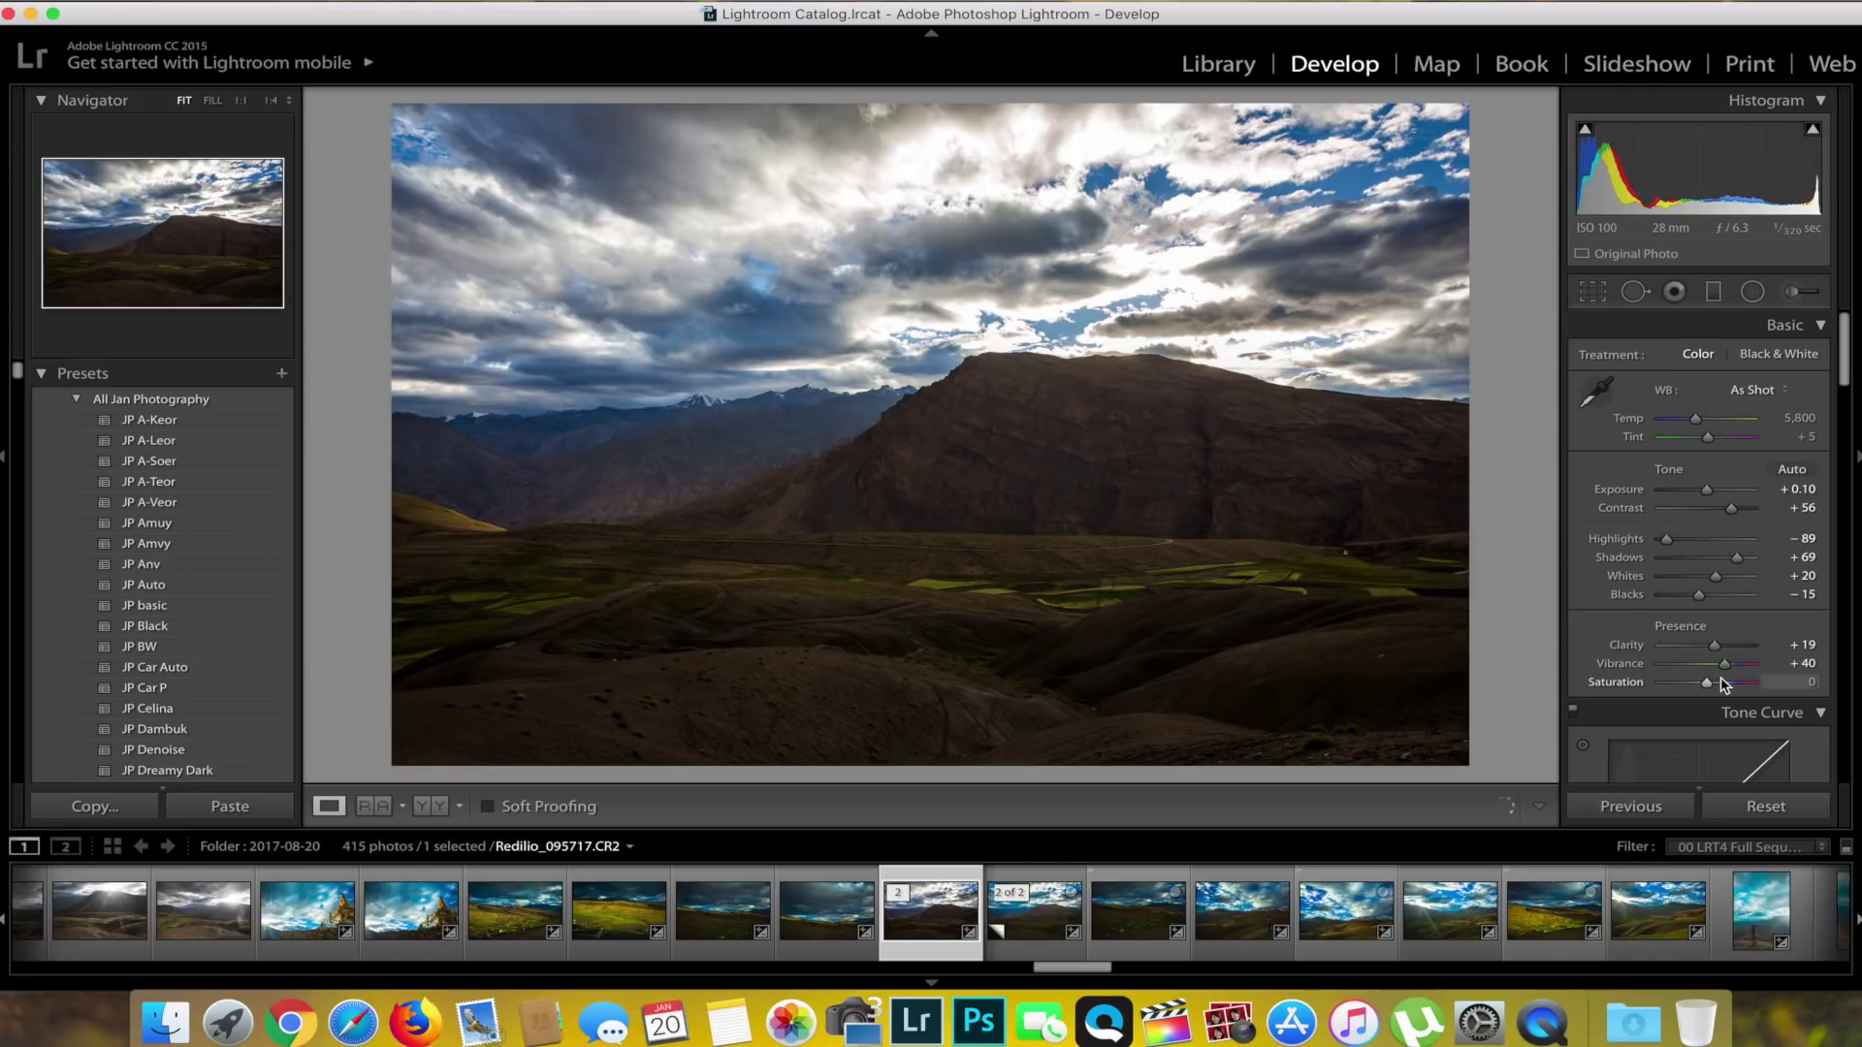
left_click(1722, 683)
left_click(1724, 683)
left_click_drag(1724, 684, 1718, 685)
key("backslash")
key("backslash")
Step: Set the tone curve regions to Highlights -16, Lights +12, Darks -6 and Shadows +17, and compare the photo with the curve off and on
scroll(1720, 685, "down", 5)
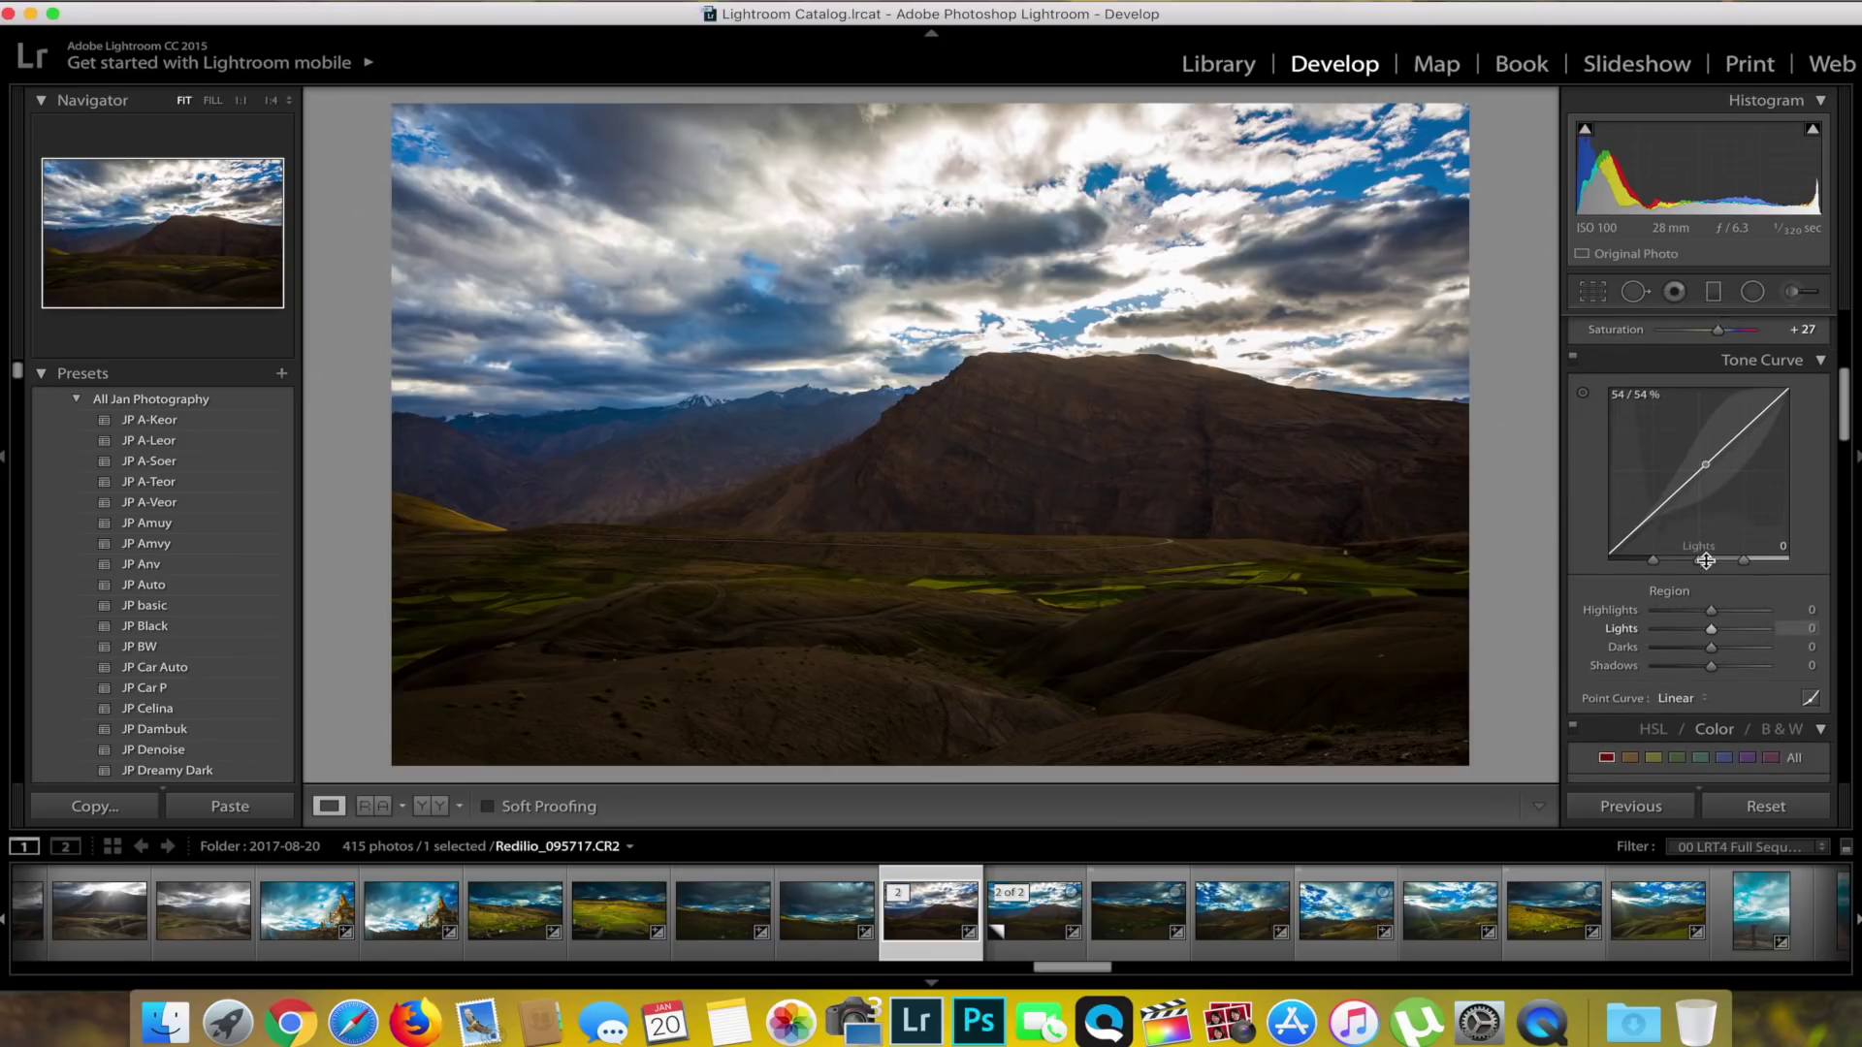
left_click_drag(1709, 610, 1723, 670)
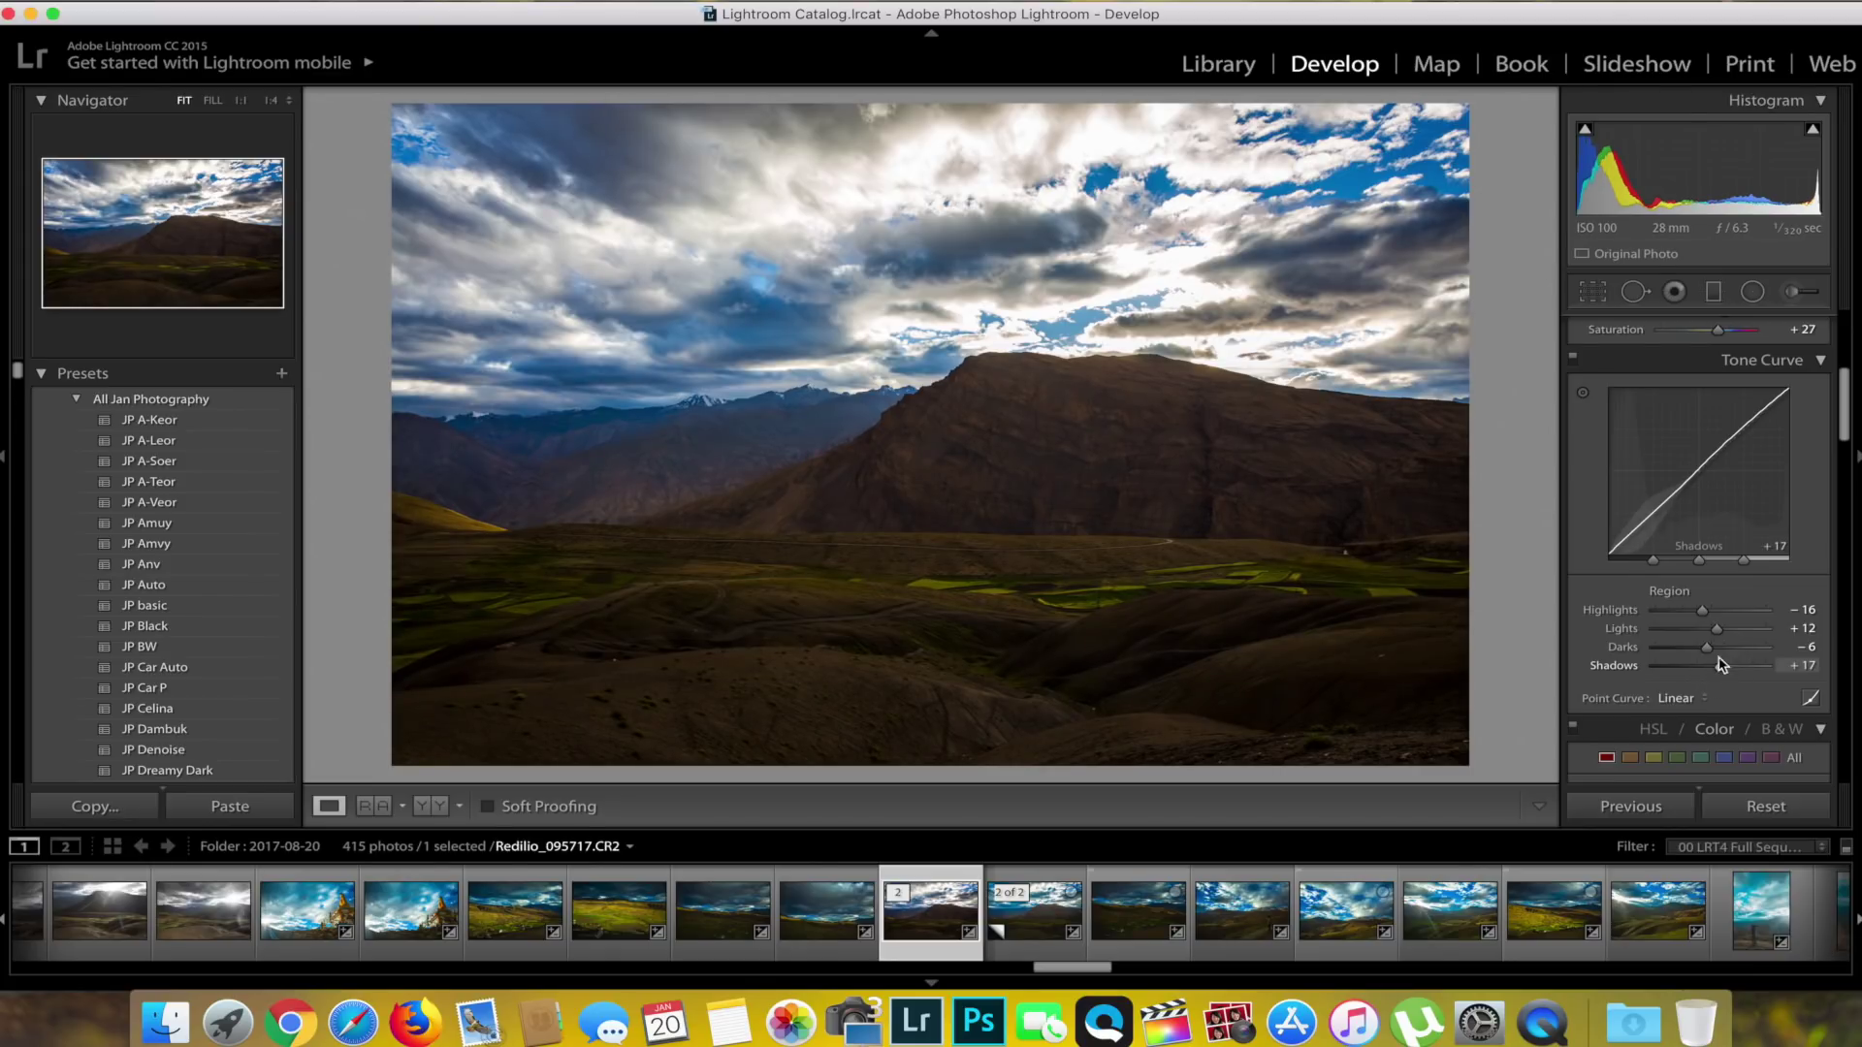
left_click(1575, 358)
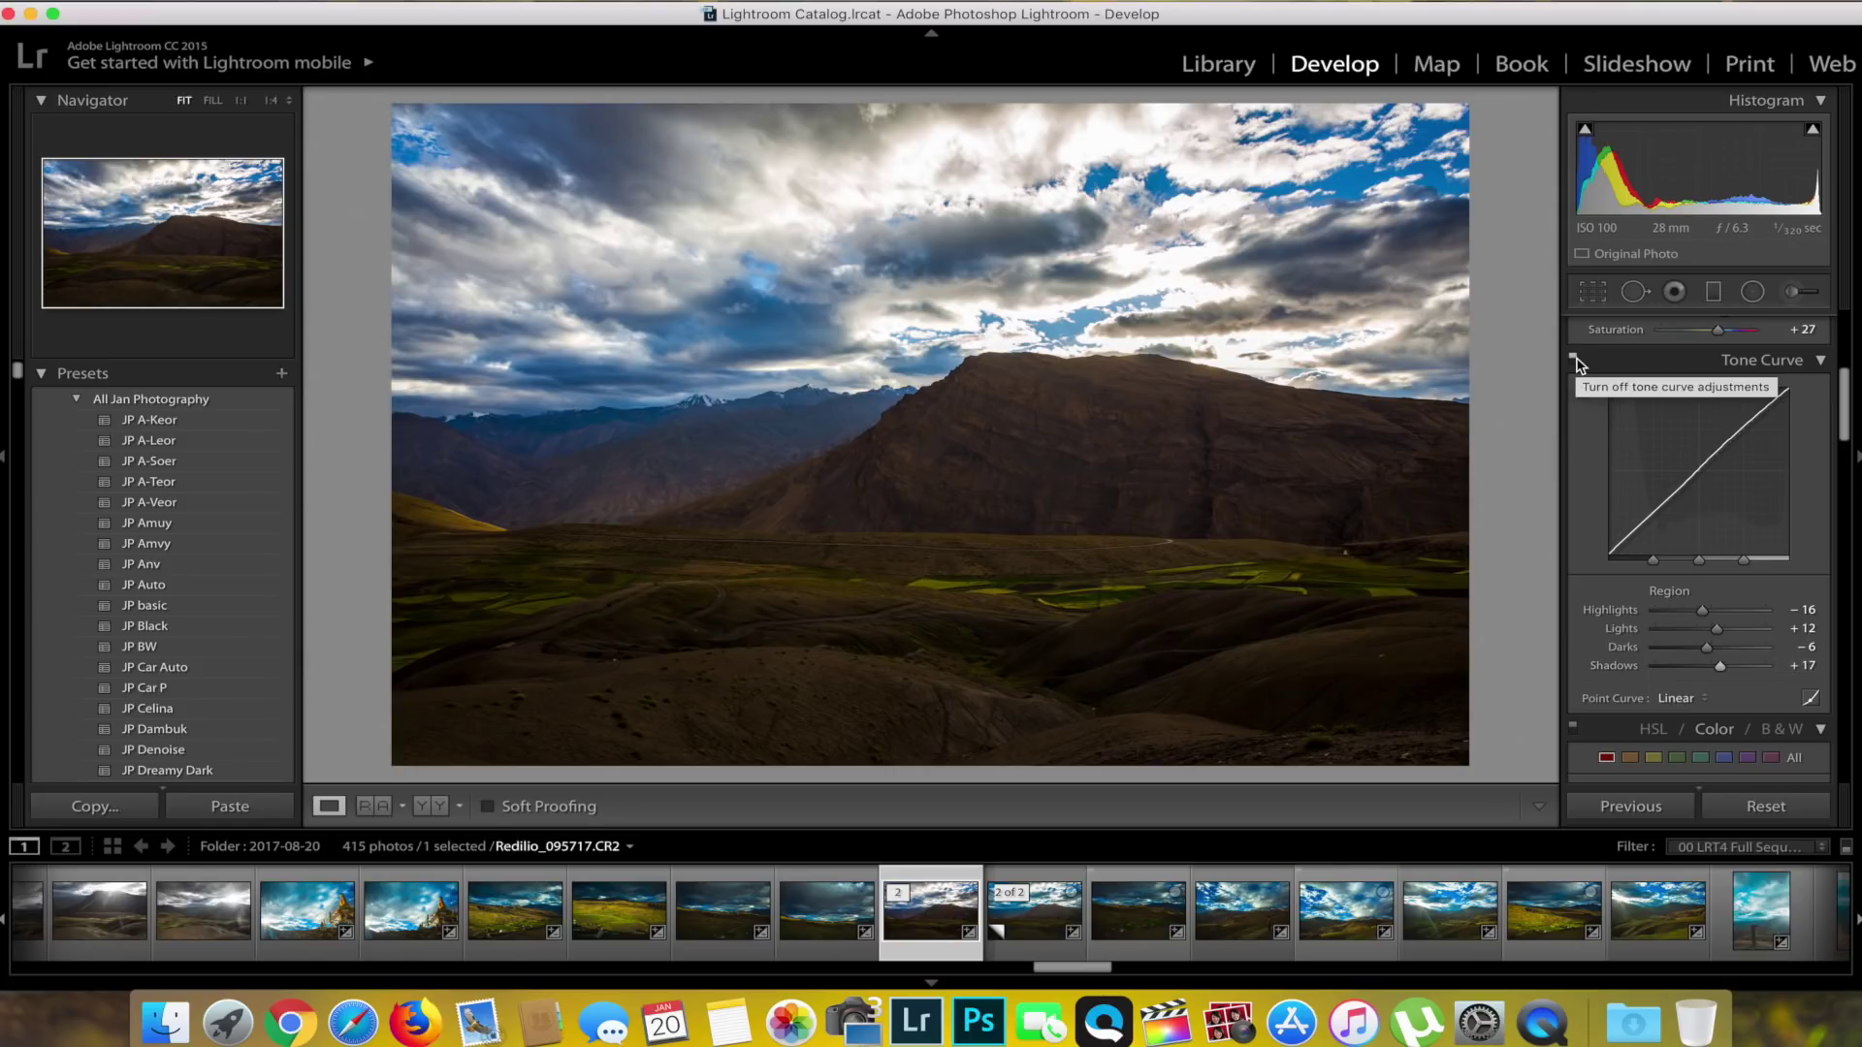
left_click(1573, 358)
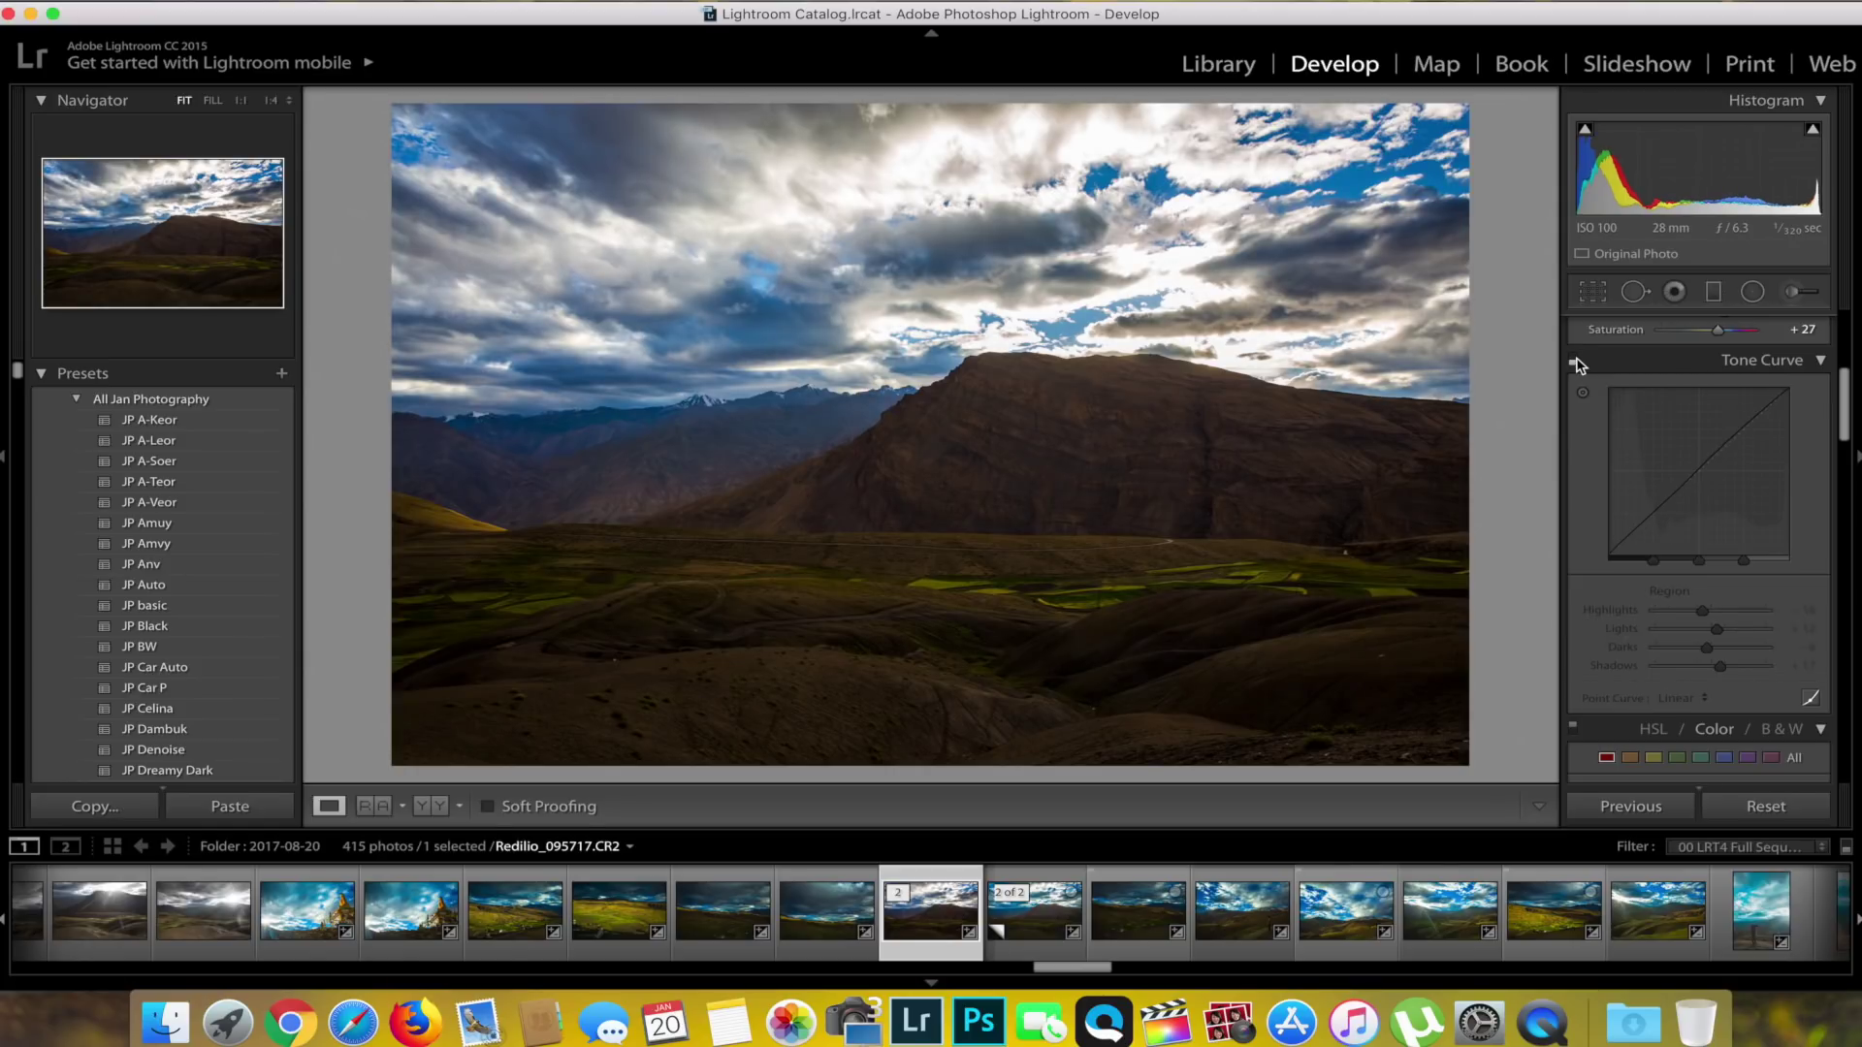
left_click(1575, 361)
left_click(1575, 361)
left_click(1574, 361)
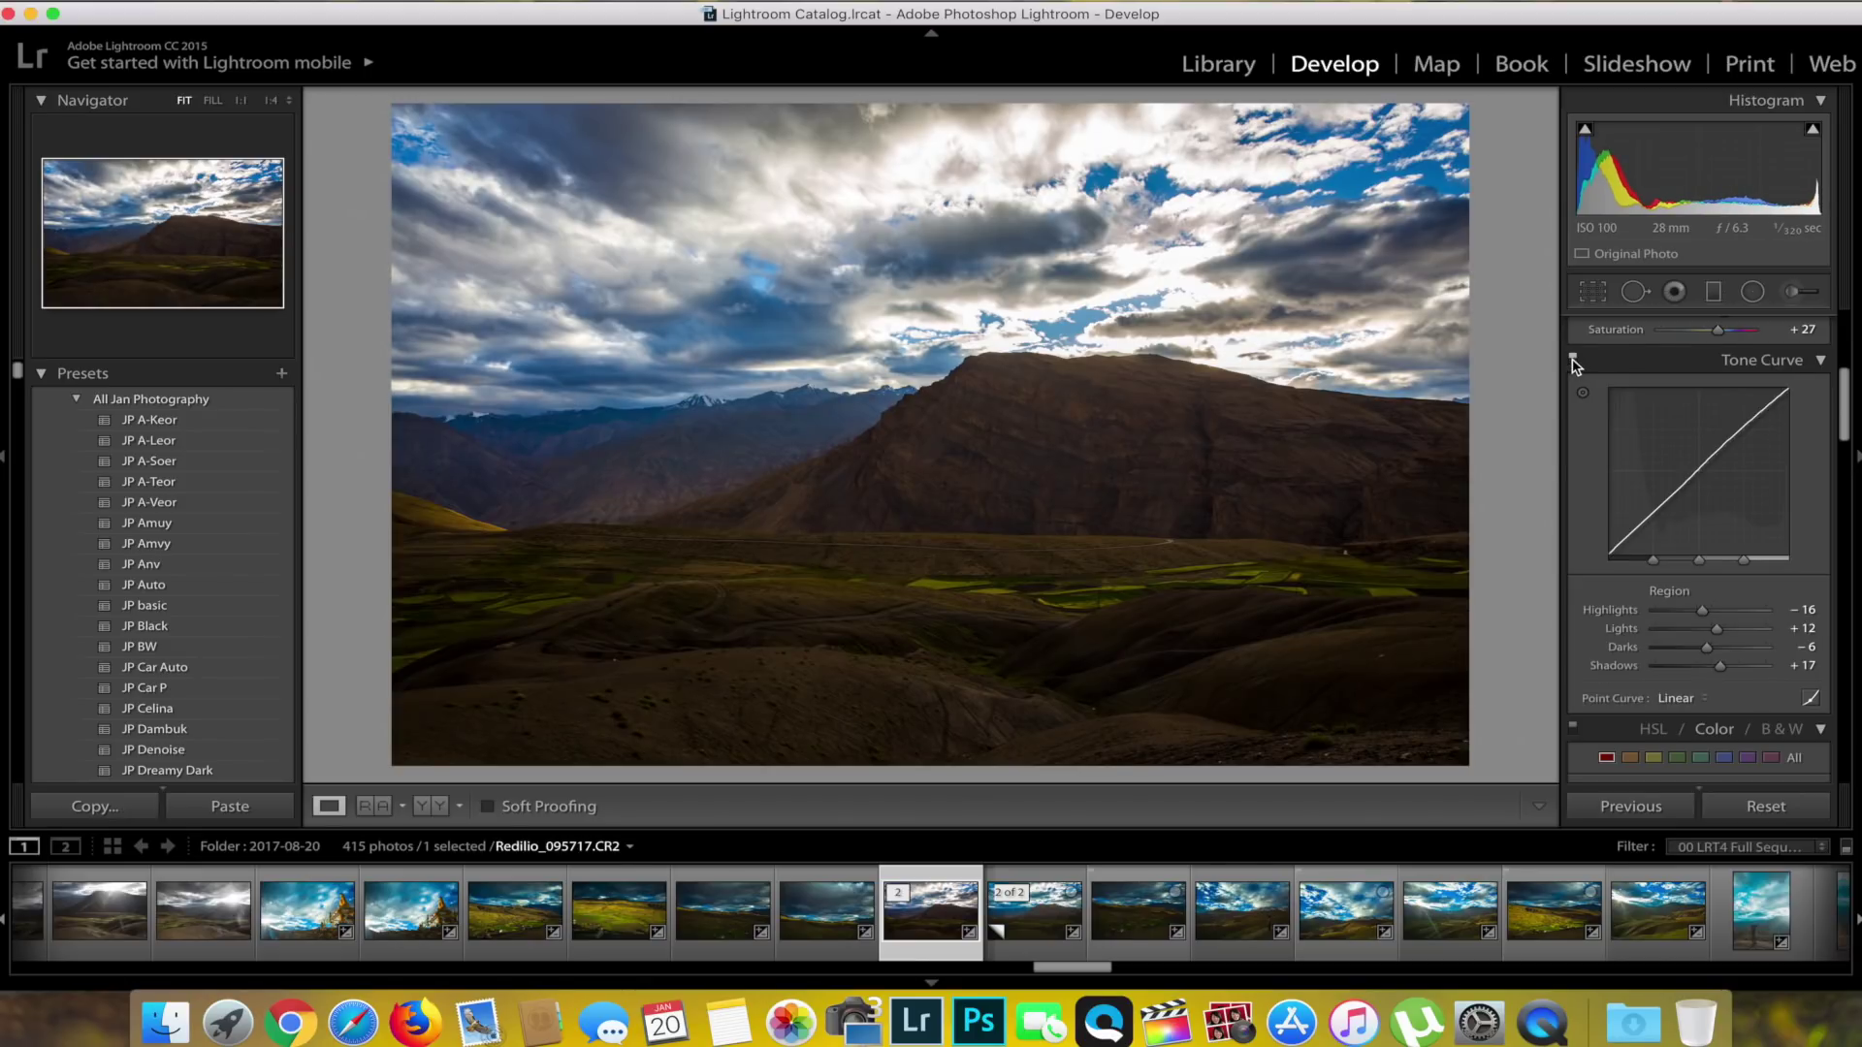
Step: Raise the saturation of only the blue tones to +28 in the color adjustments
scroll(1618, 518, "down", 5)
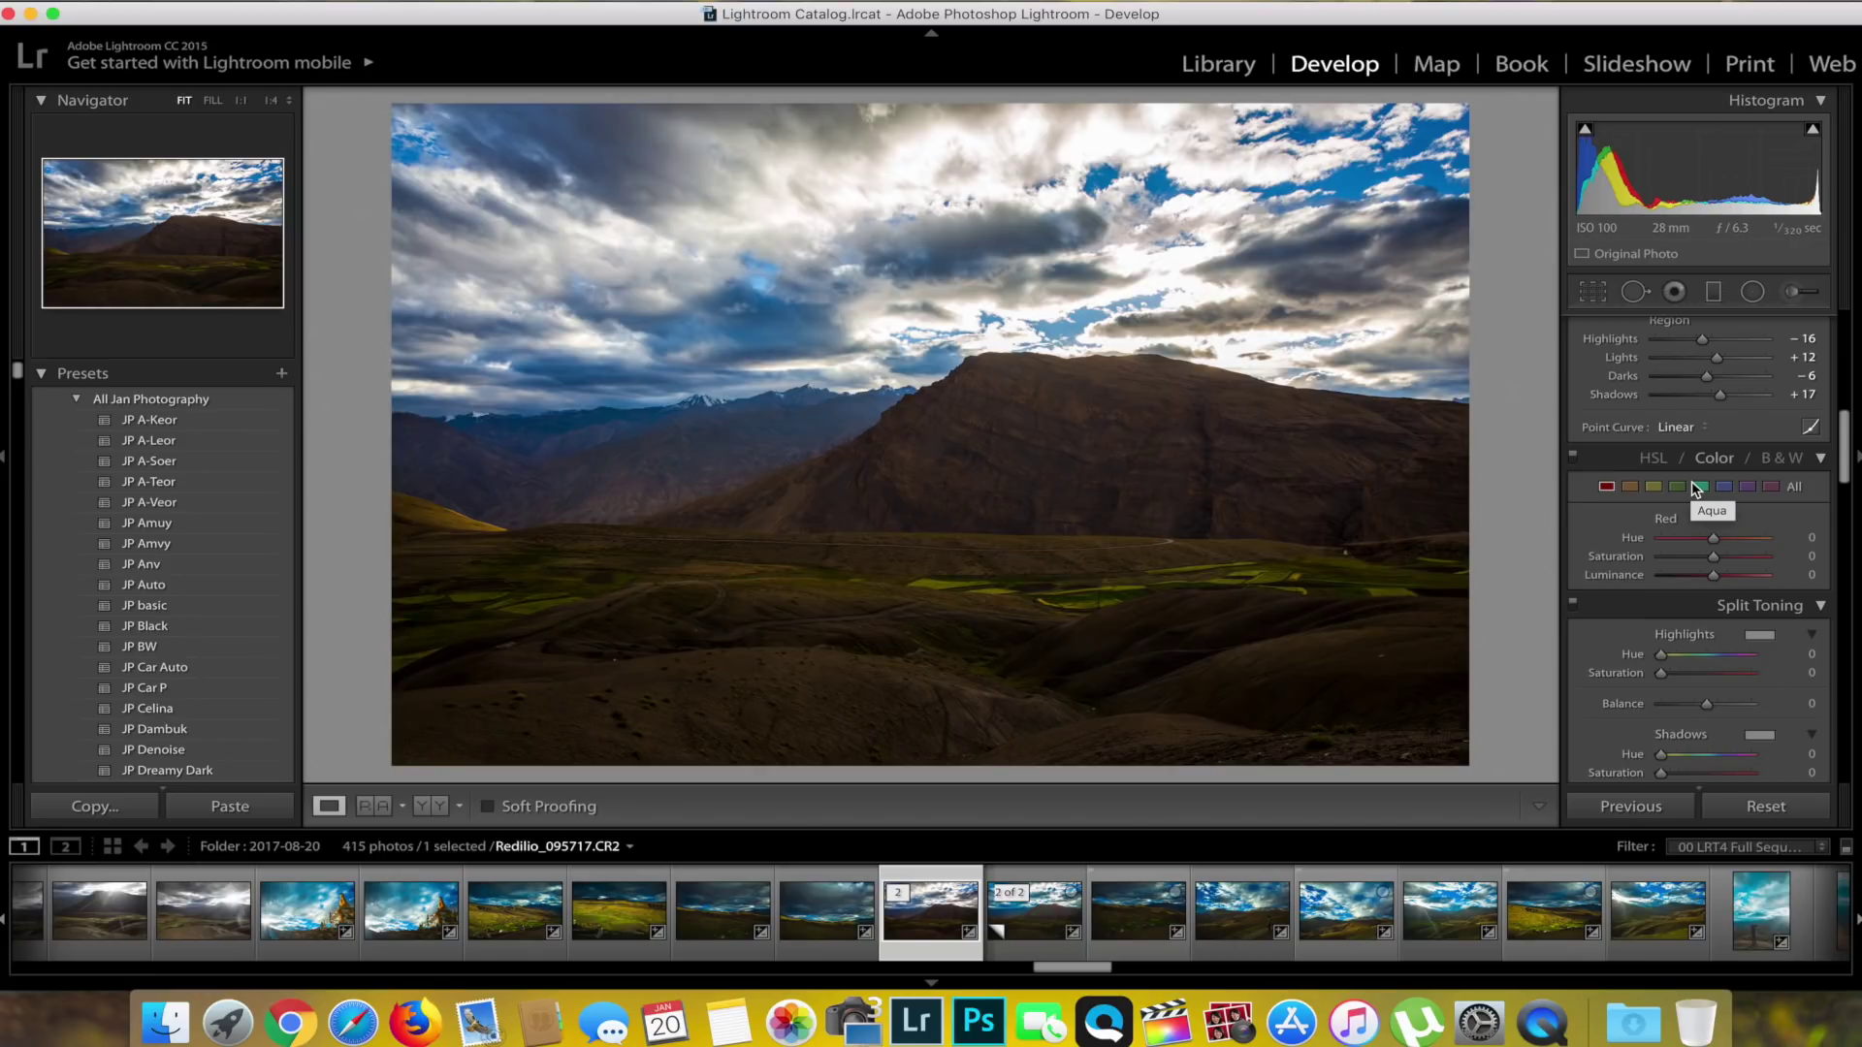
left_click(1723, 486)
mouse_move(1714, 553)
left_mouse_down()
mouse_move(1734, 560)
mouse_move(1716, 561)
left_mouse_up()
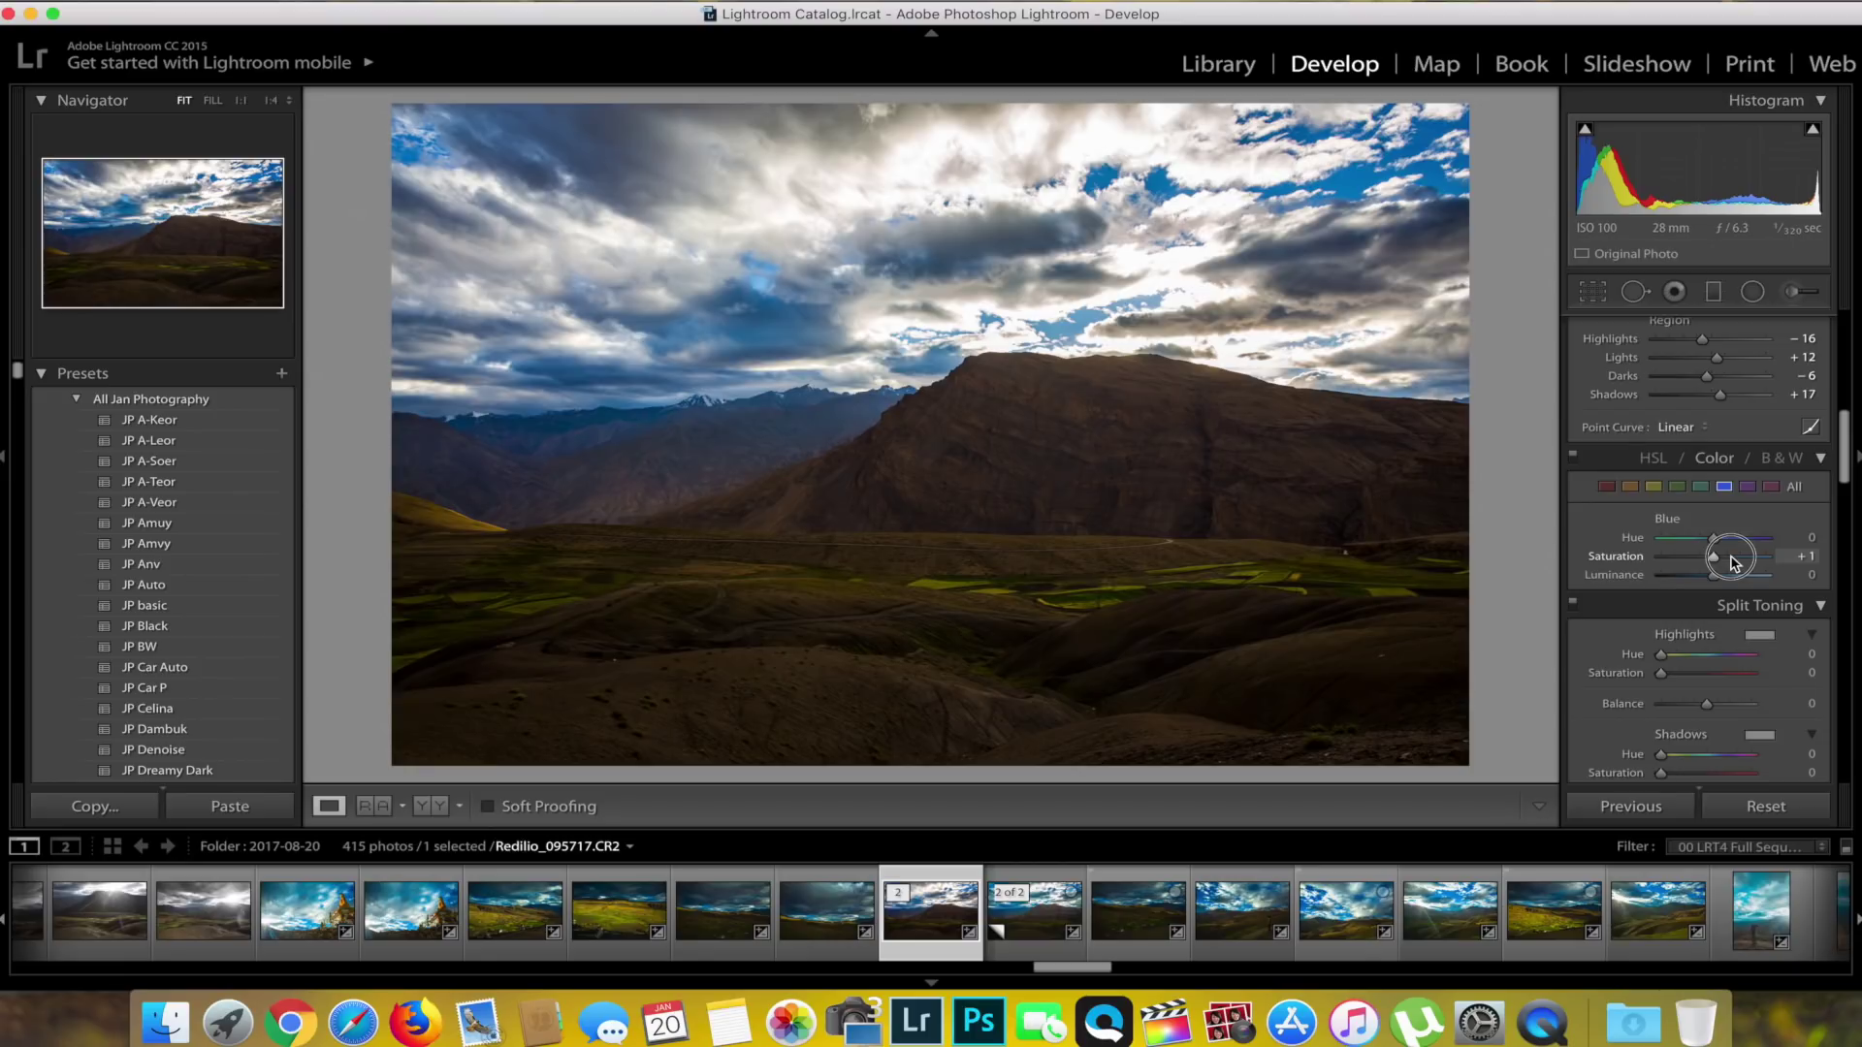
left_click(1734, 560)
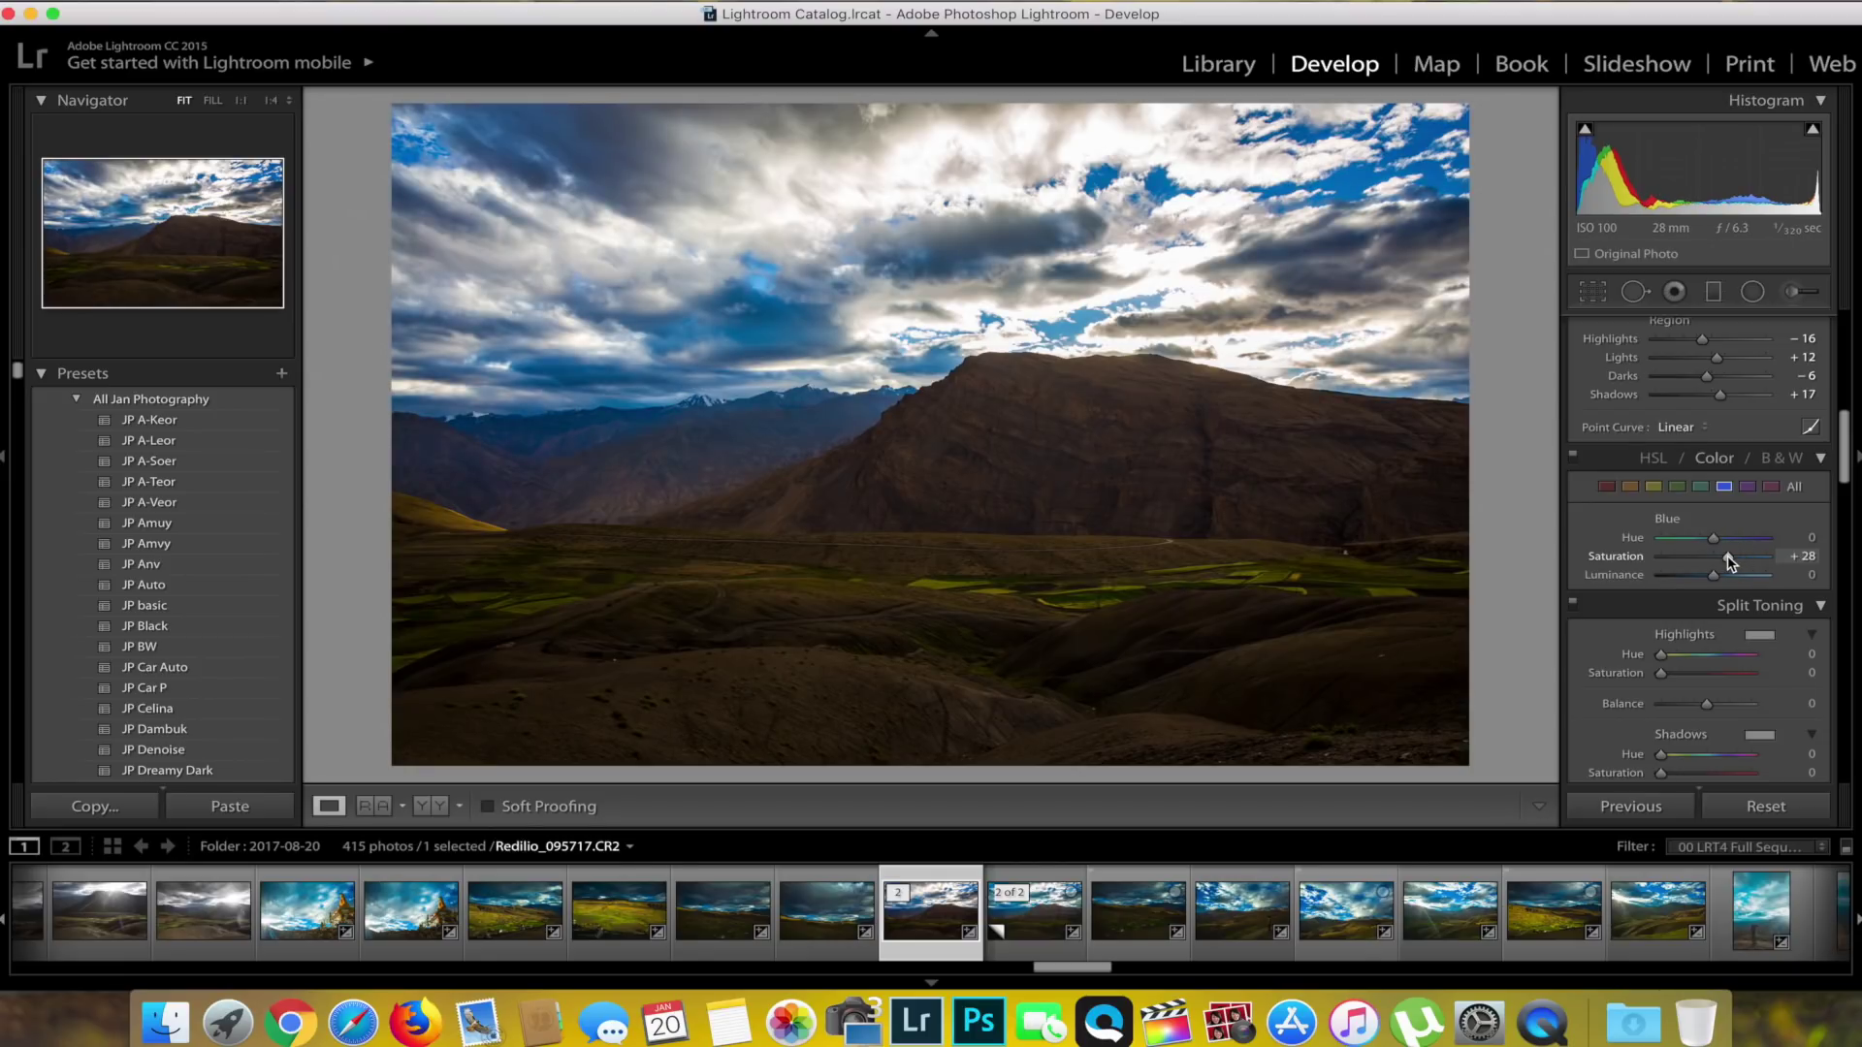
Step: Set the sharpening amount of the photo to 68
scroll(1684, 689, "down", 3)
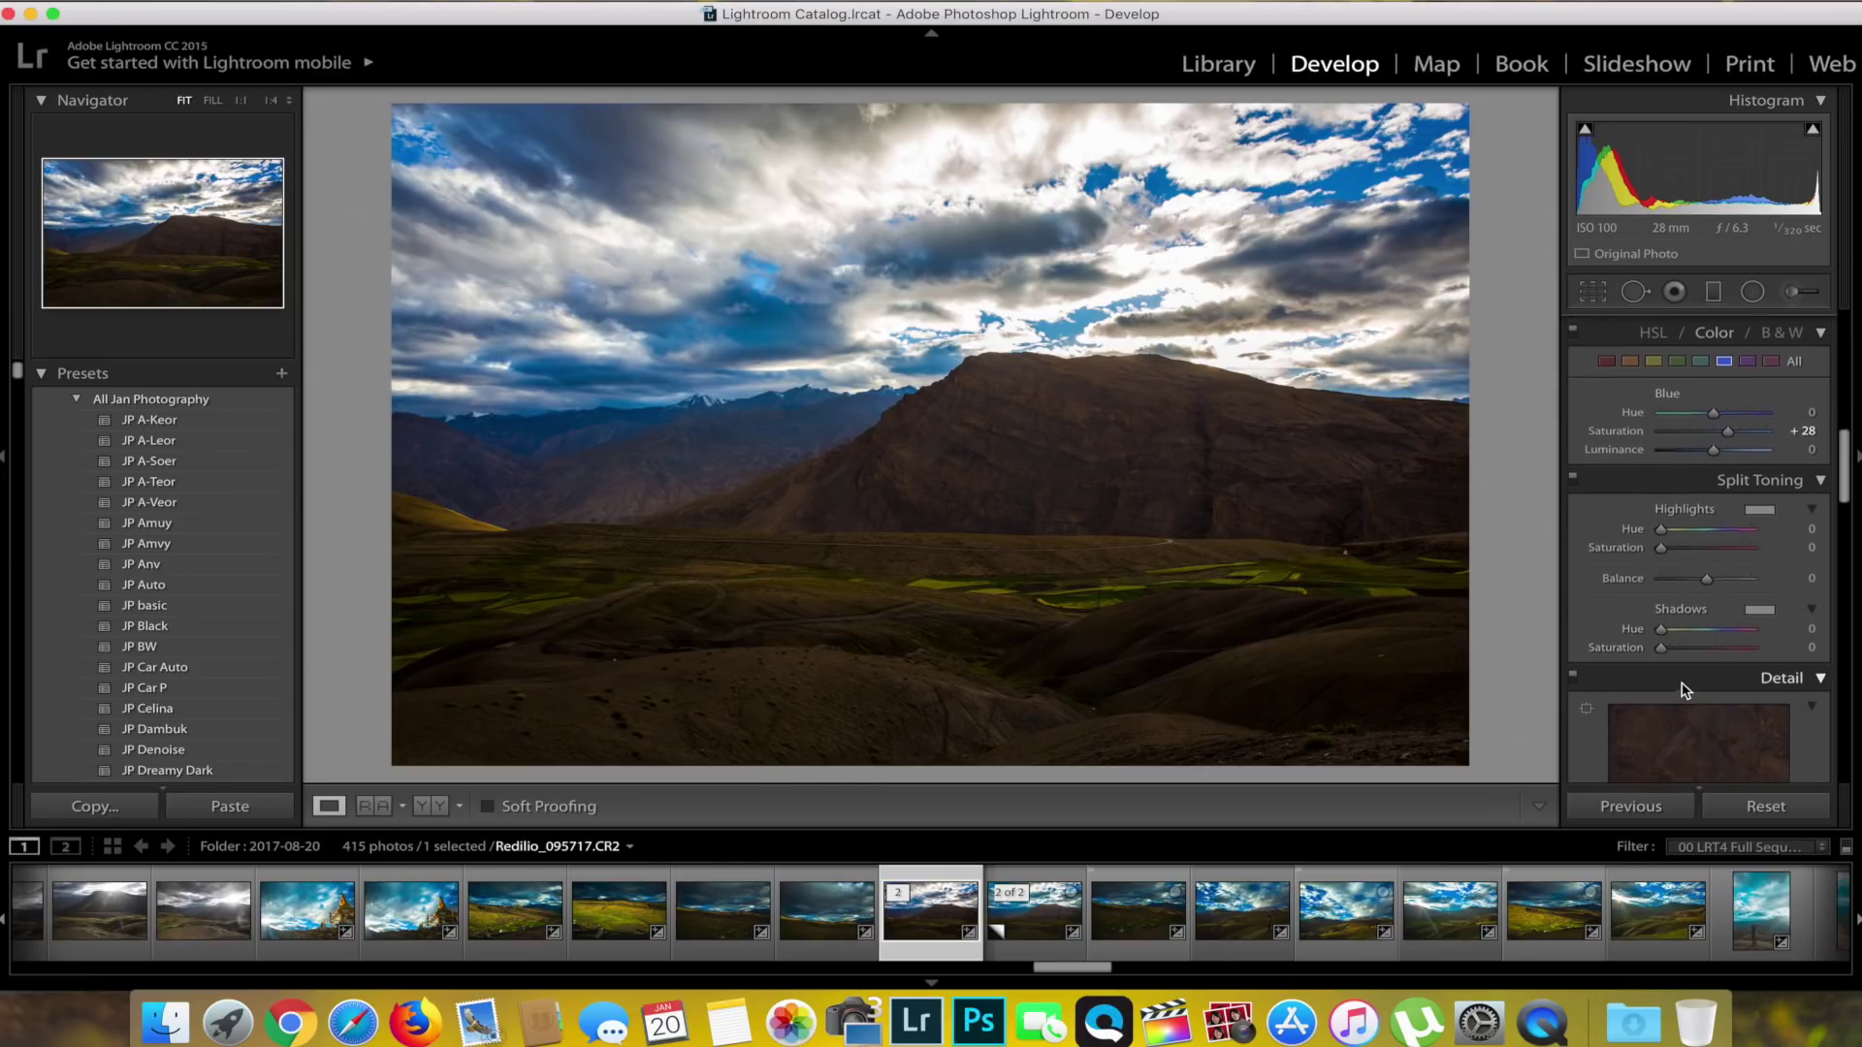
scroll(1683, 690, "down", 2)
scroll(1682, 683, "down", 3)
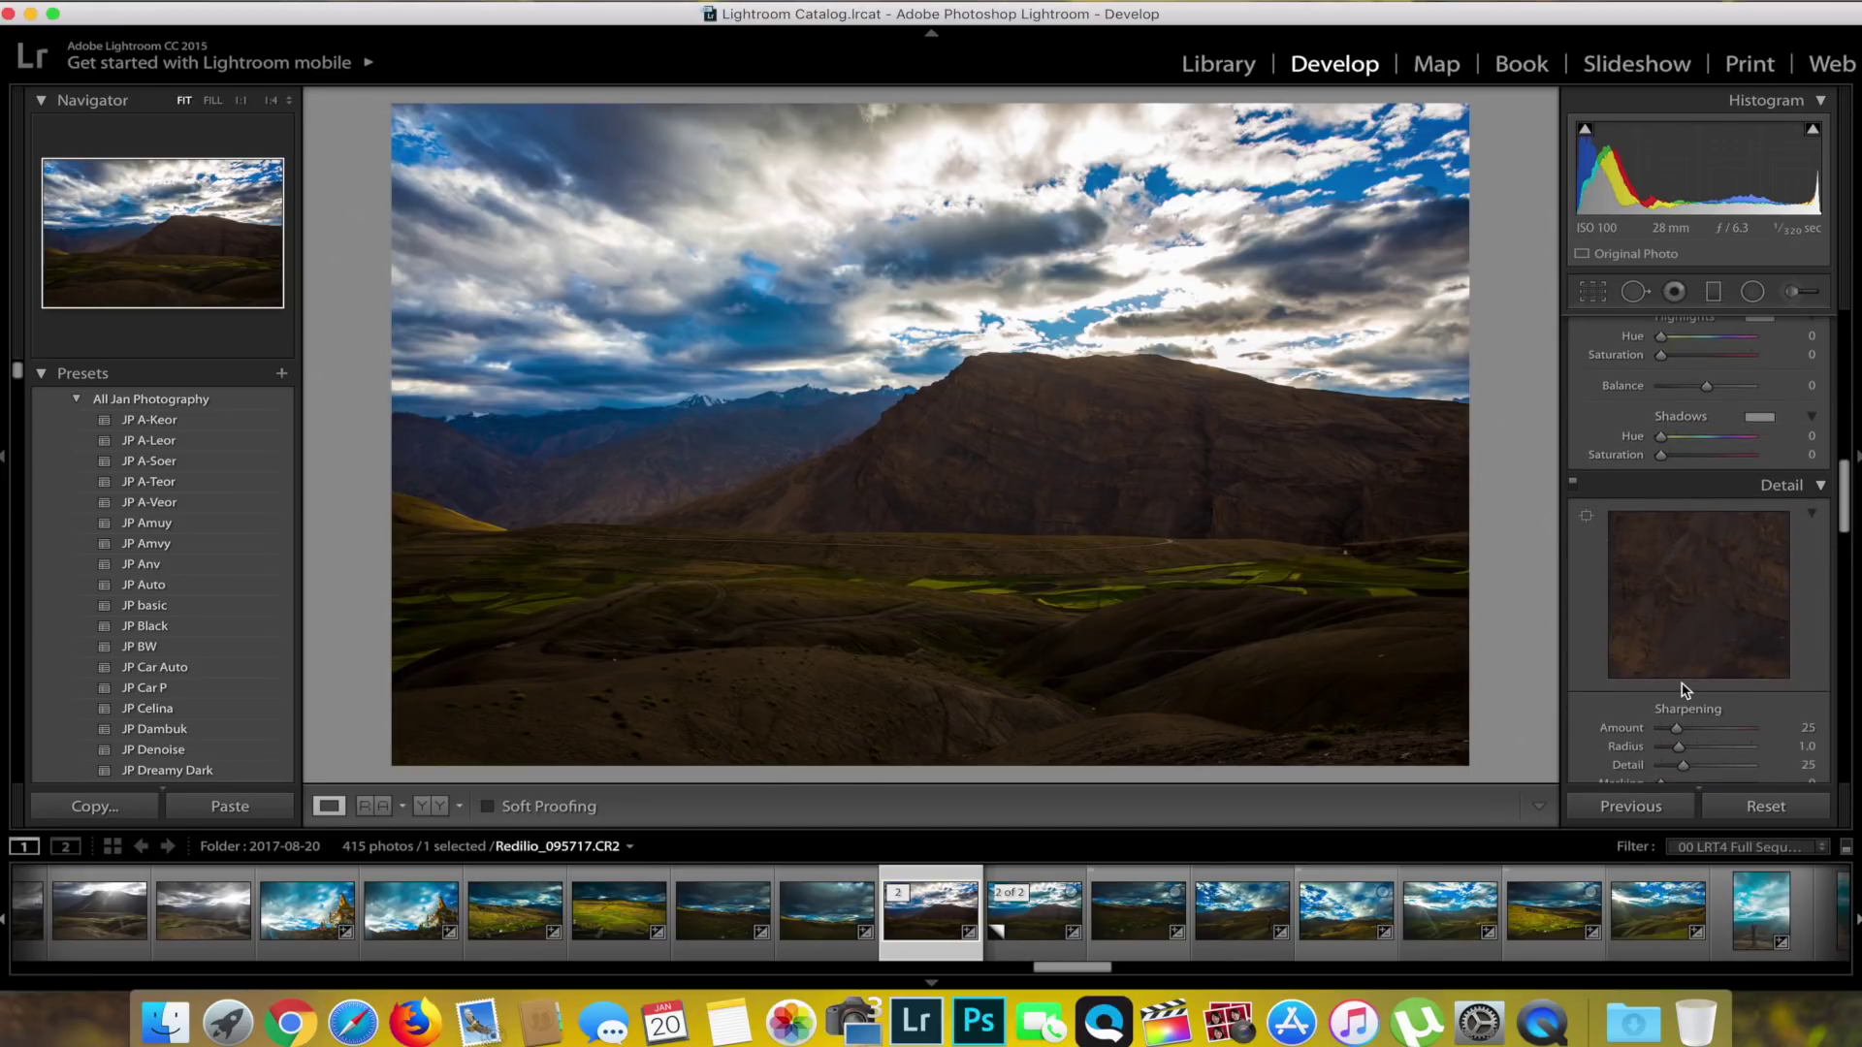
scroll(1683, 690, "down", 2)
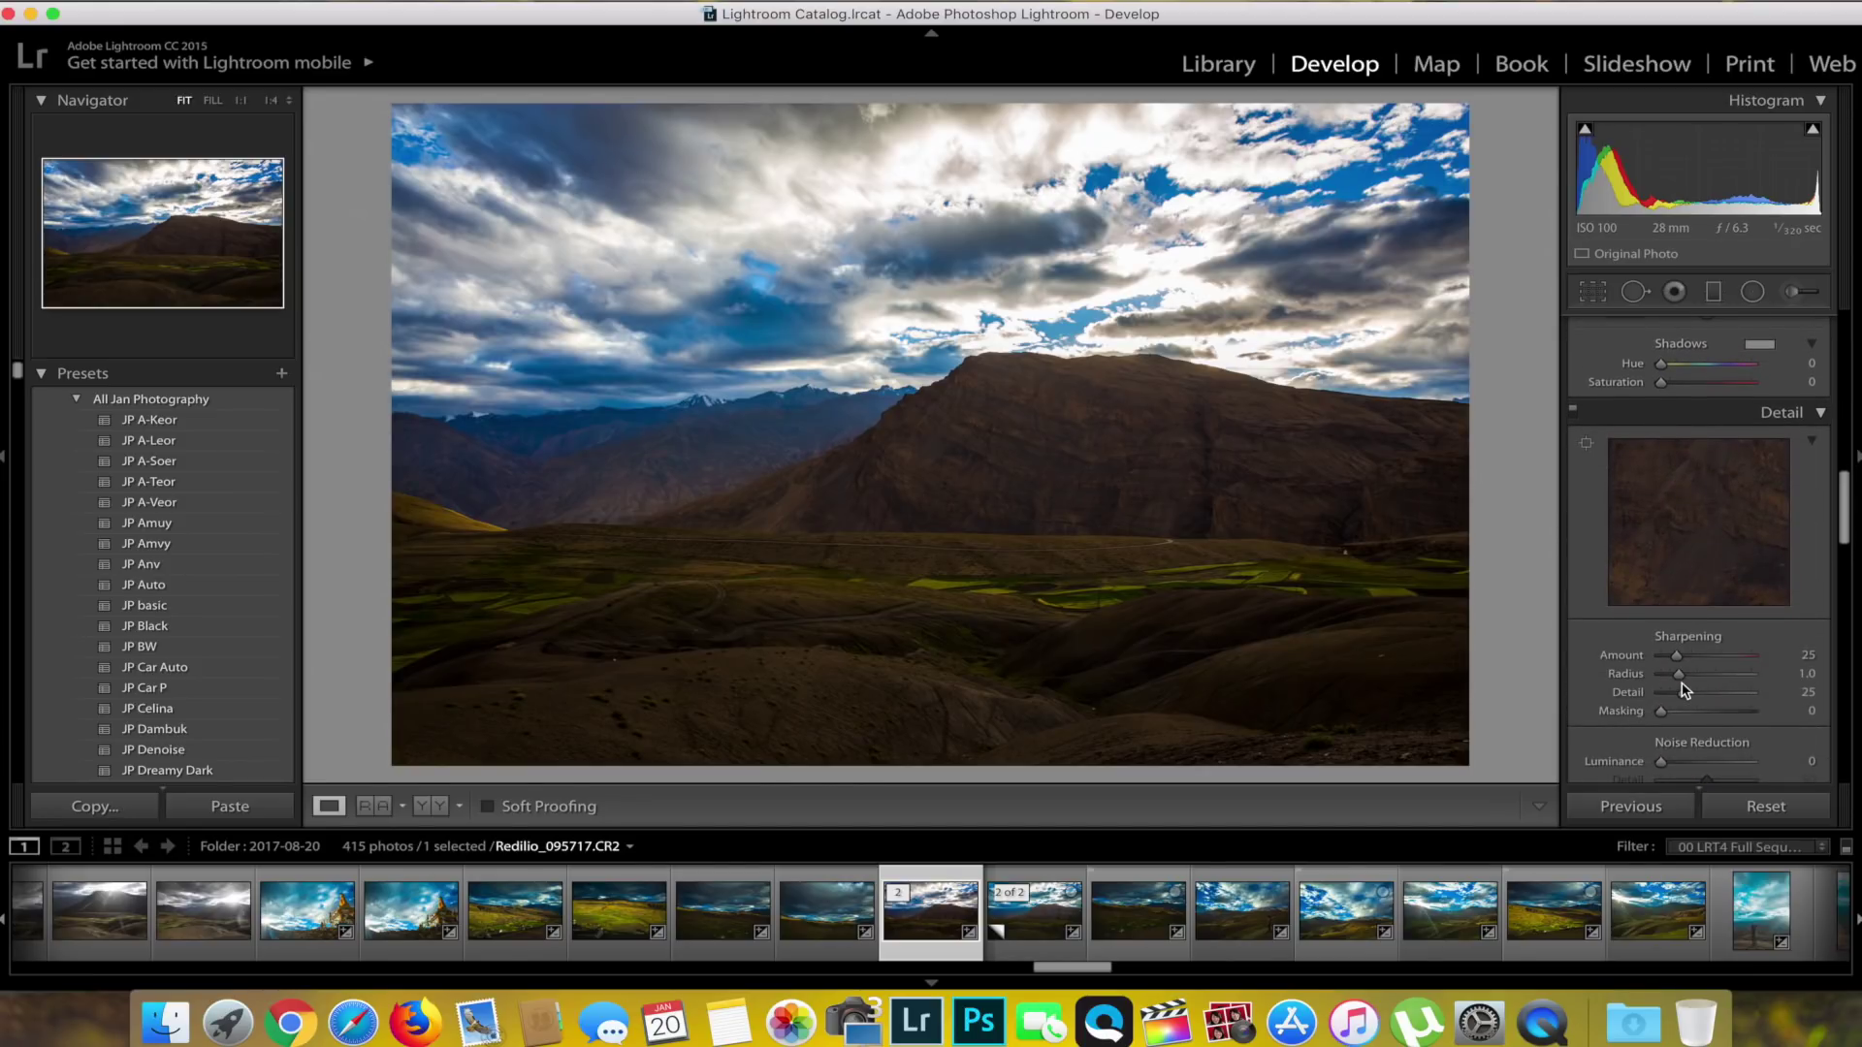
left_click_drag(1677, 656, 1704, 662)
scroll(1697, 713, "down", 10)
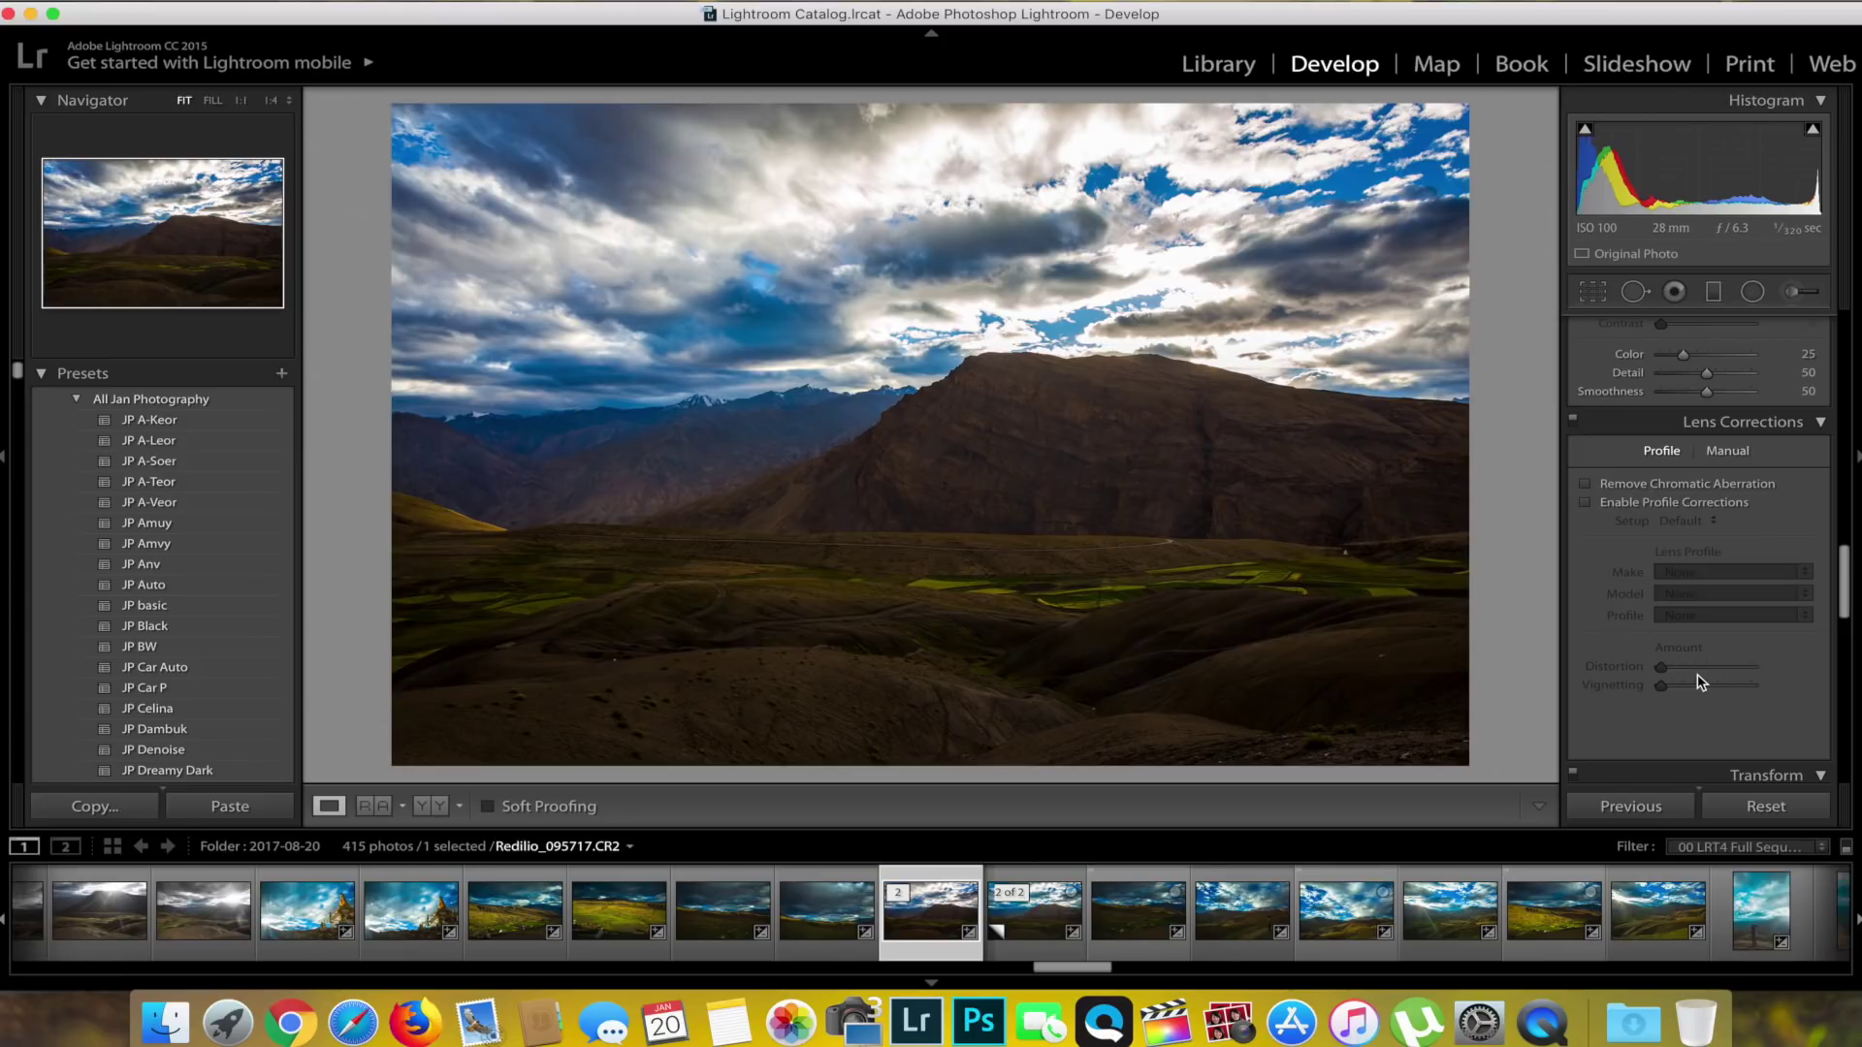
scroll(1697, 682, "up", 2)
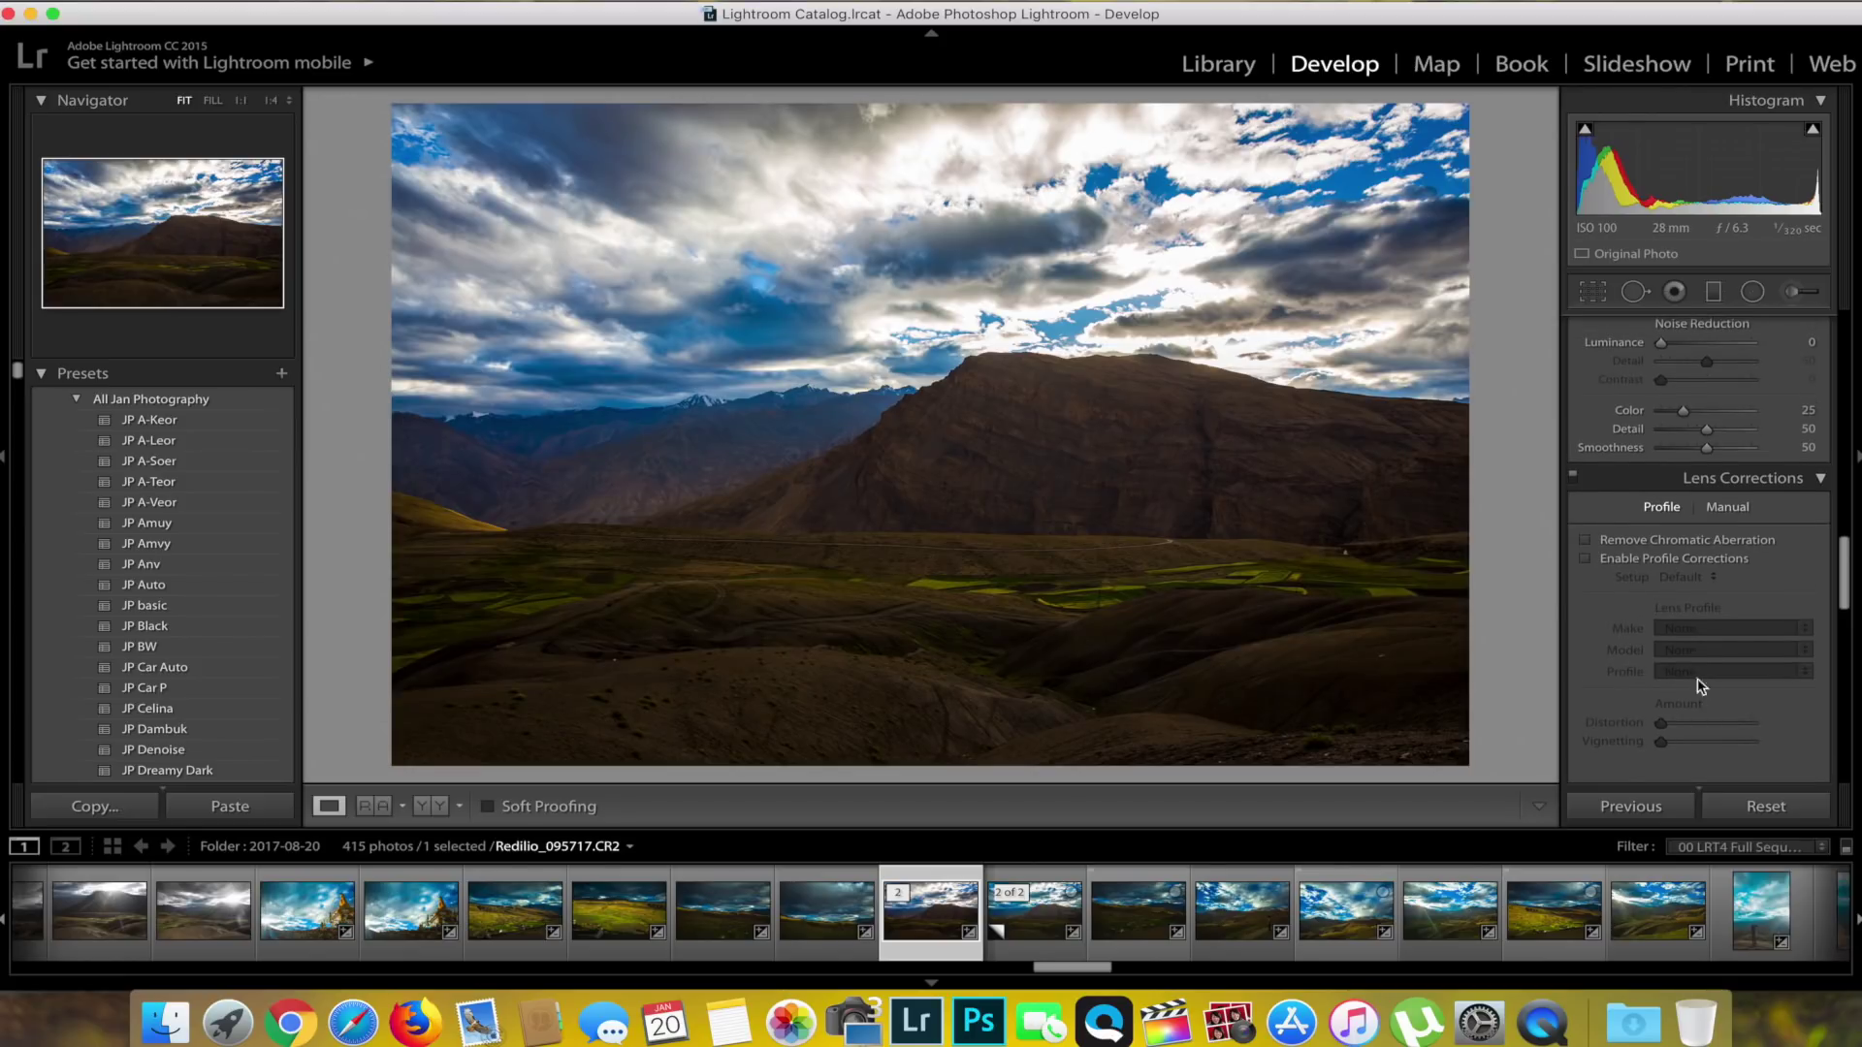
scroll(1689, 365, "up", 2)
scroll(1689, 364, "up", 4)
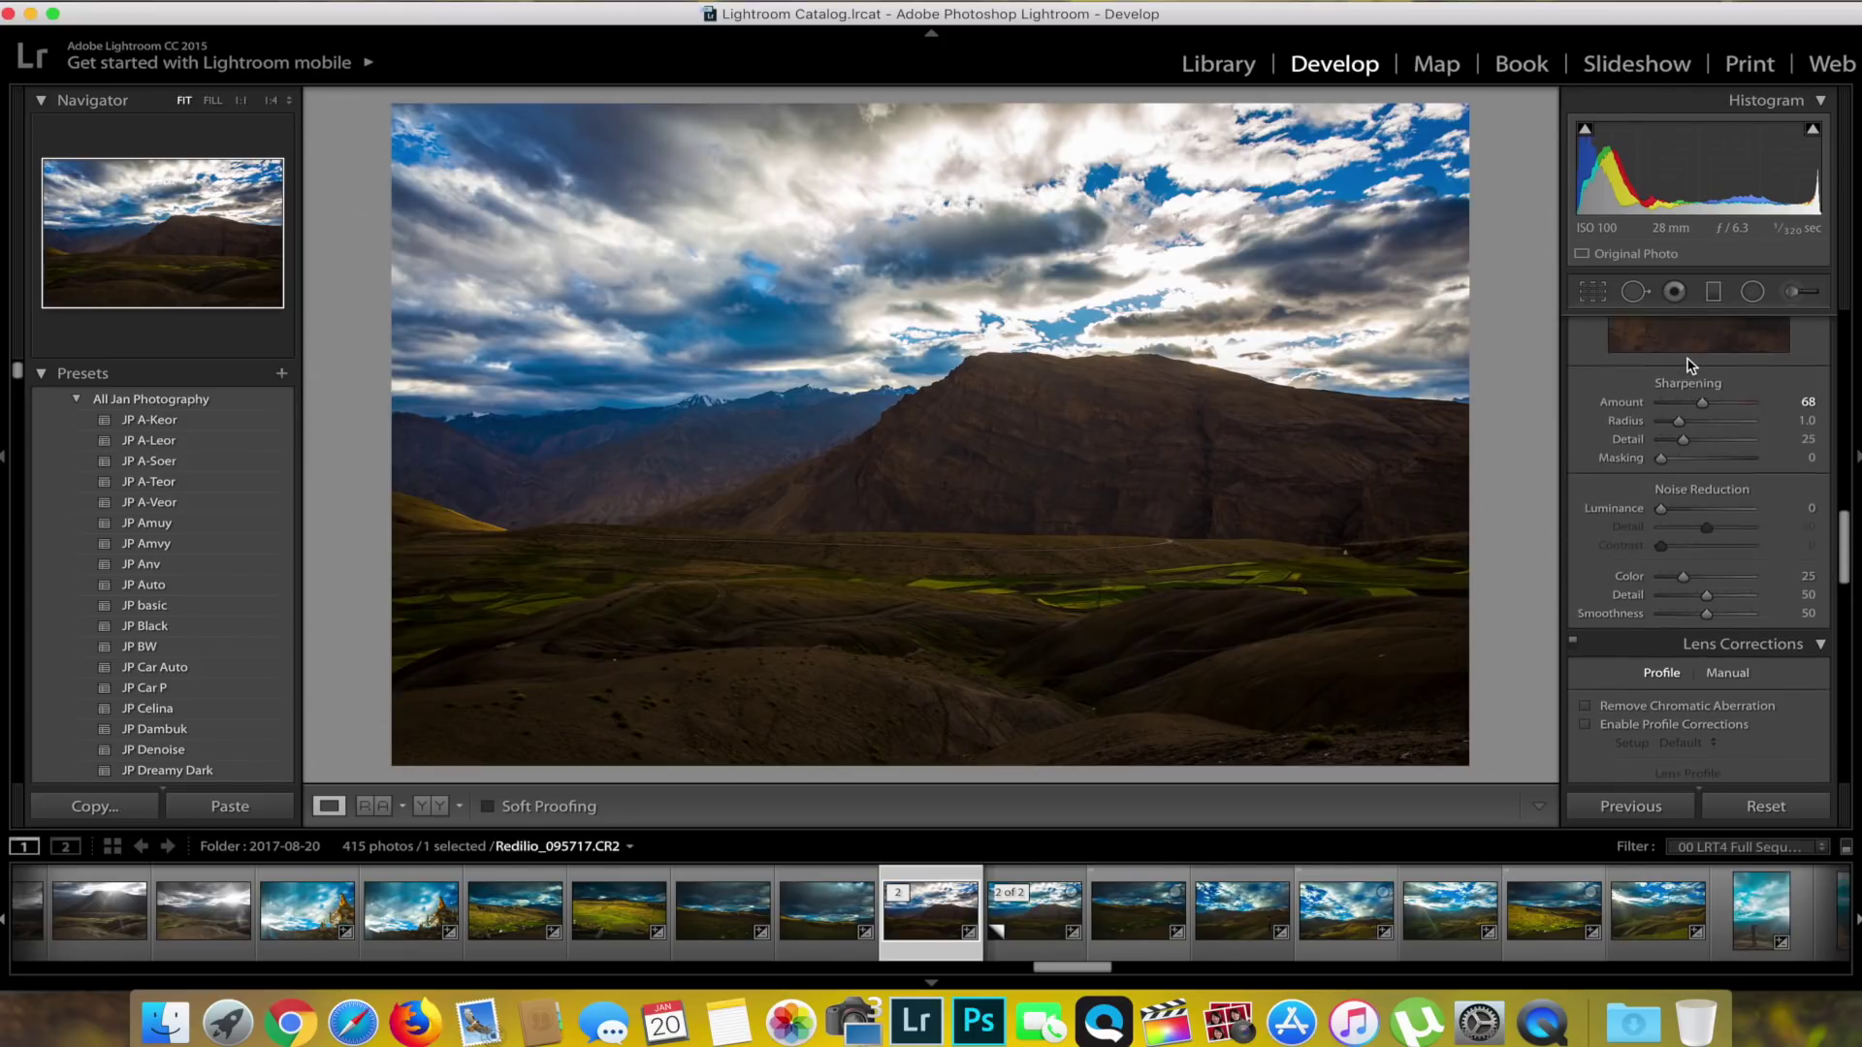
Step: Add a graduated filter across the horizon at the mountain ridge and set its Highlights to -56 to recover the sky
scroll(1672, 543, "up", 10)
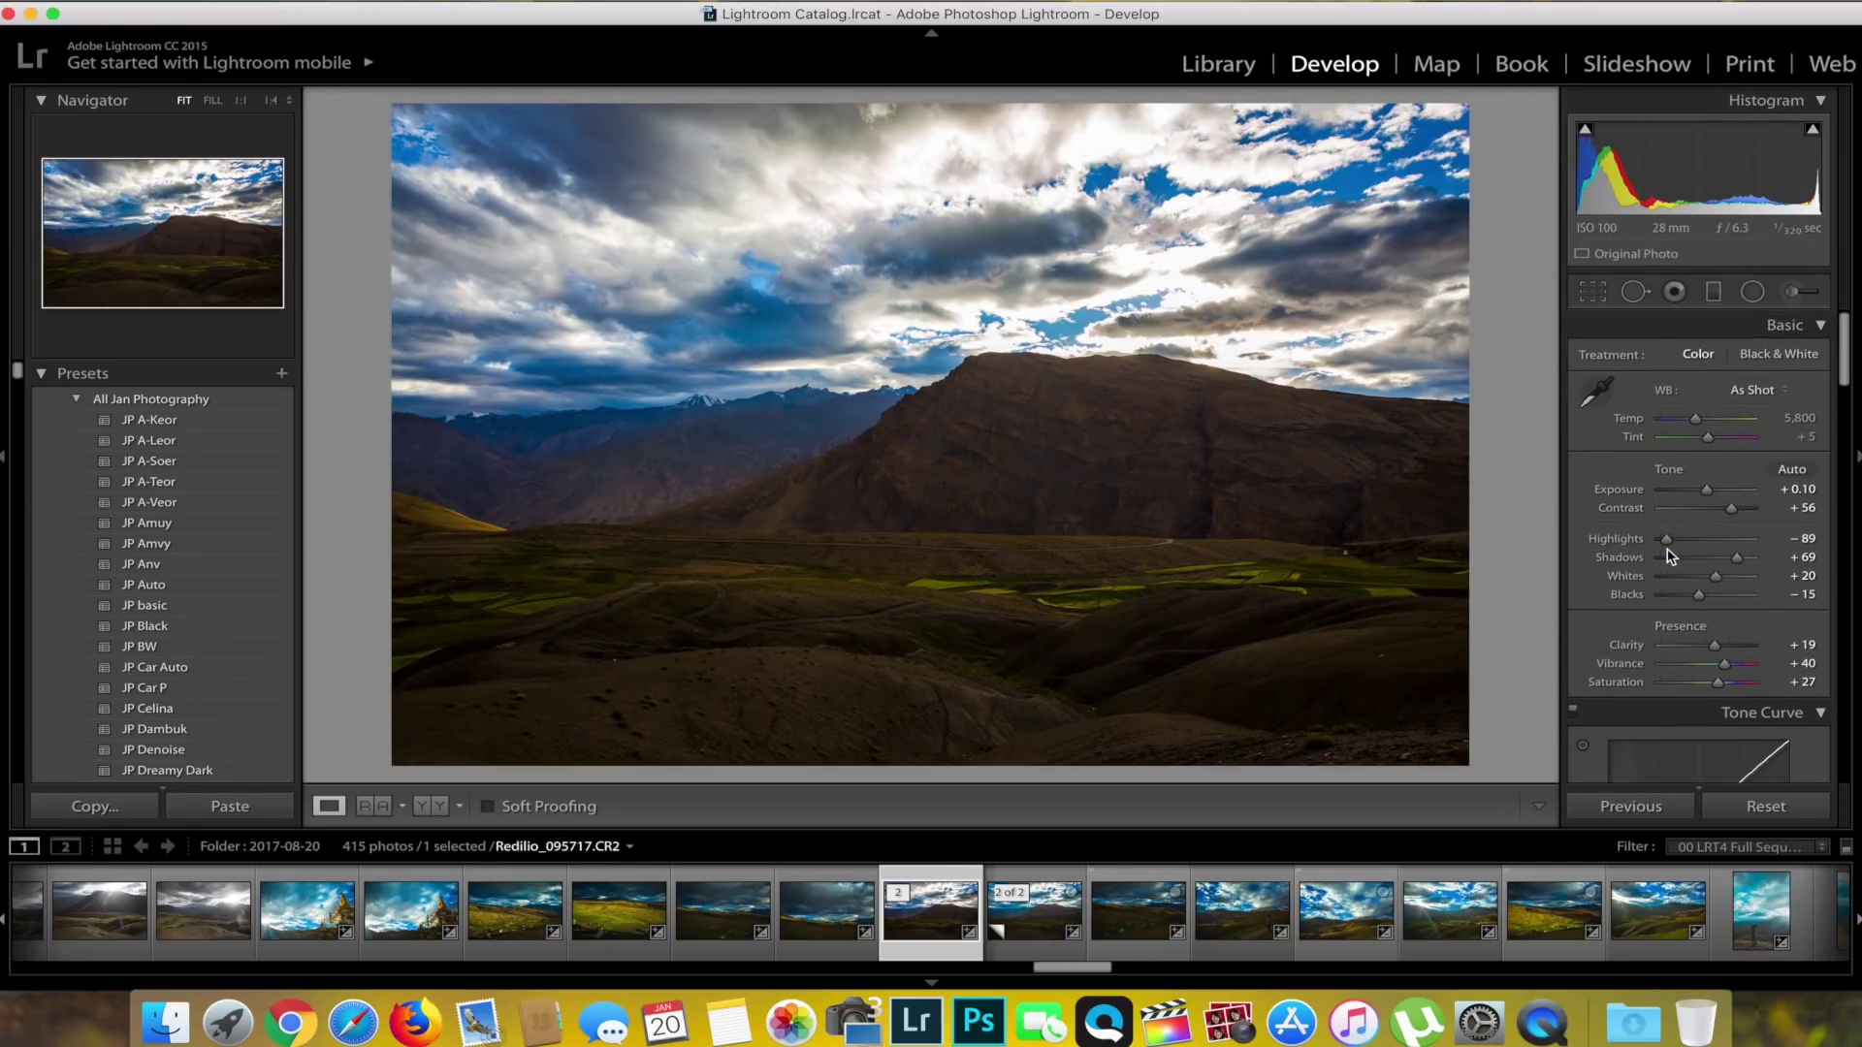
left_click(1713, 297)
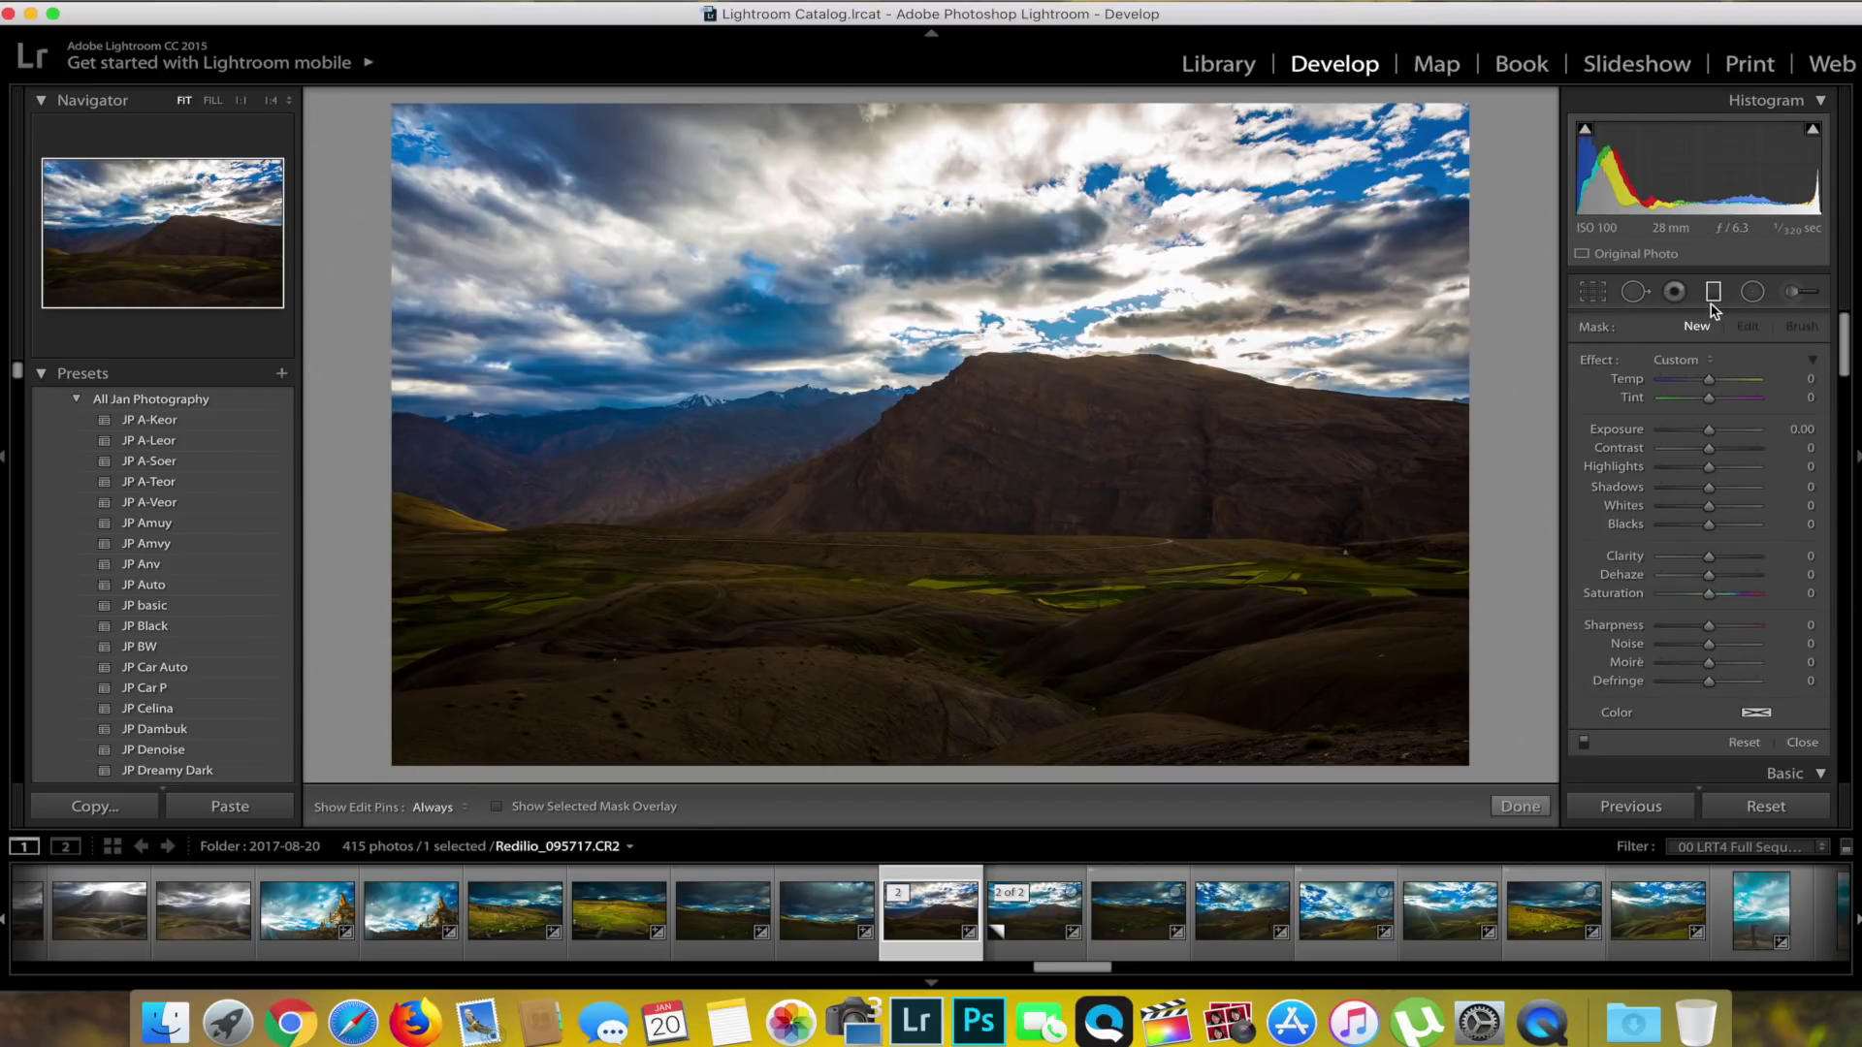
left_click_drag(972, 332, 972, 412)
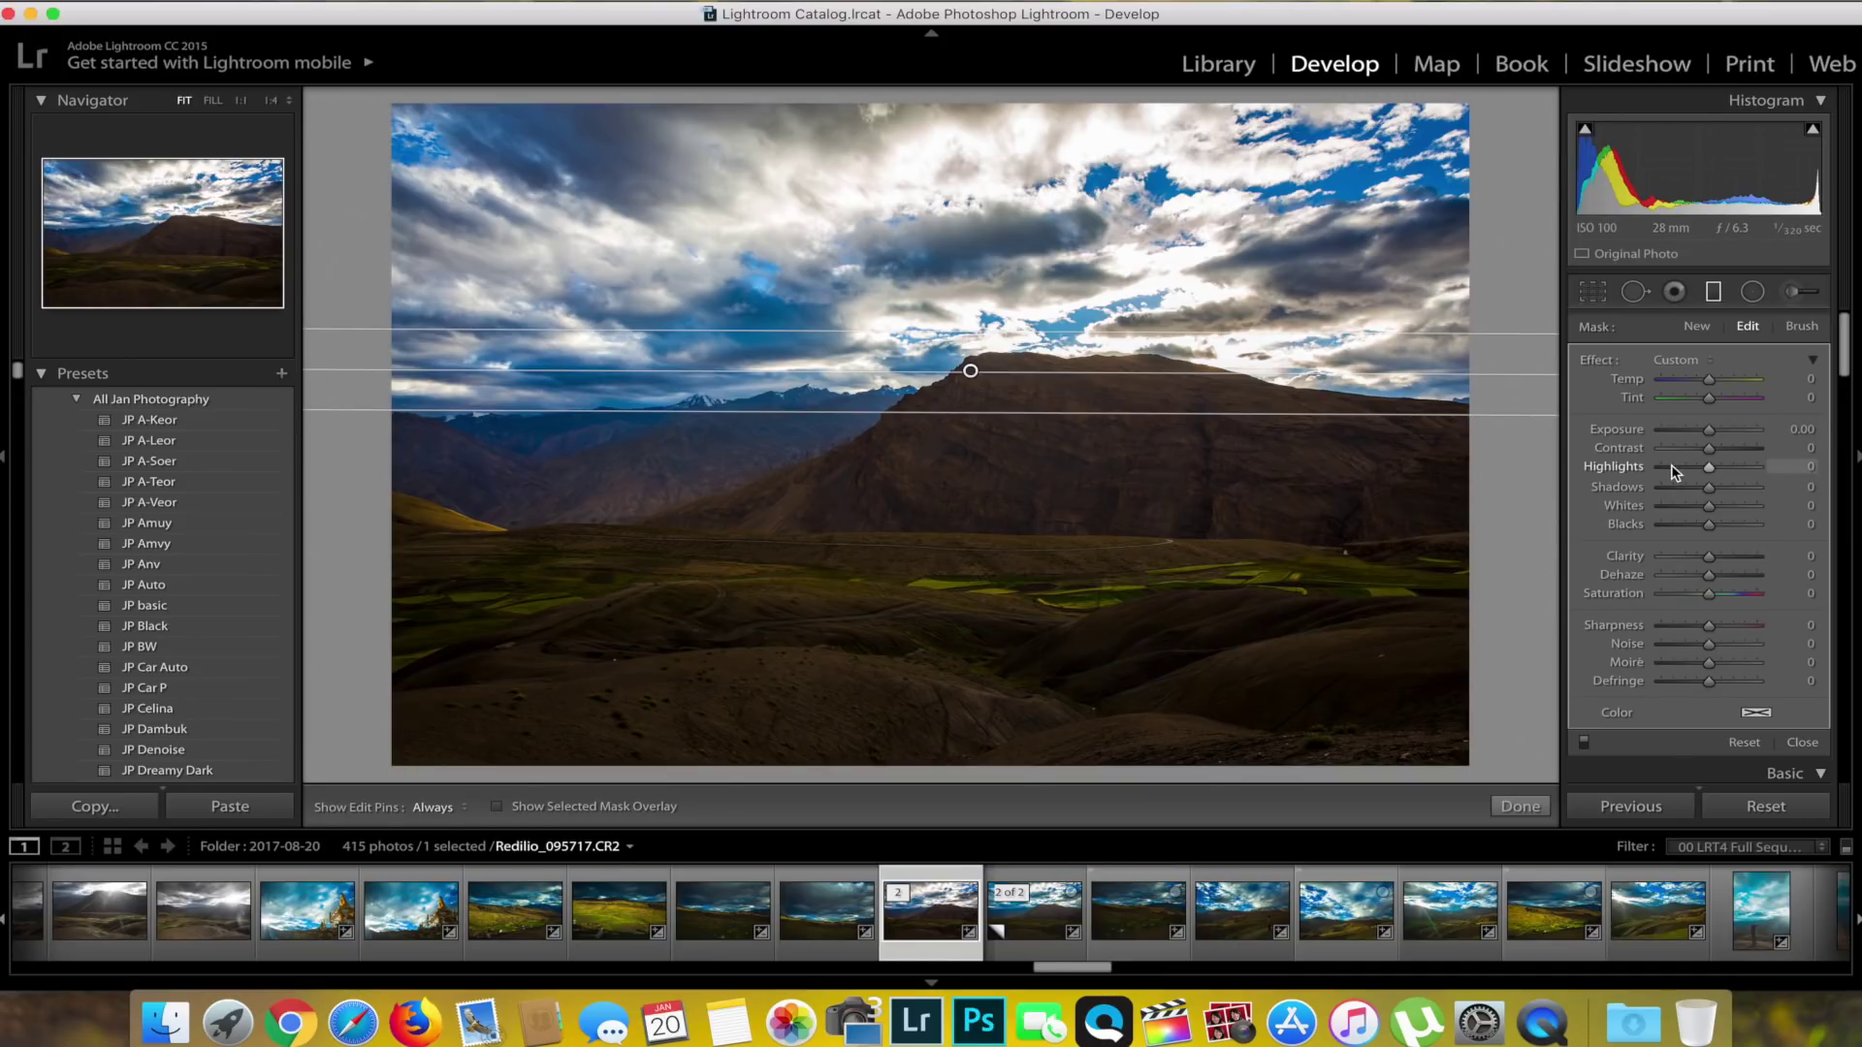
left_click_drag(1679, 470, 1690, 473)
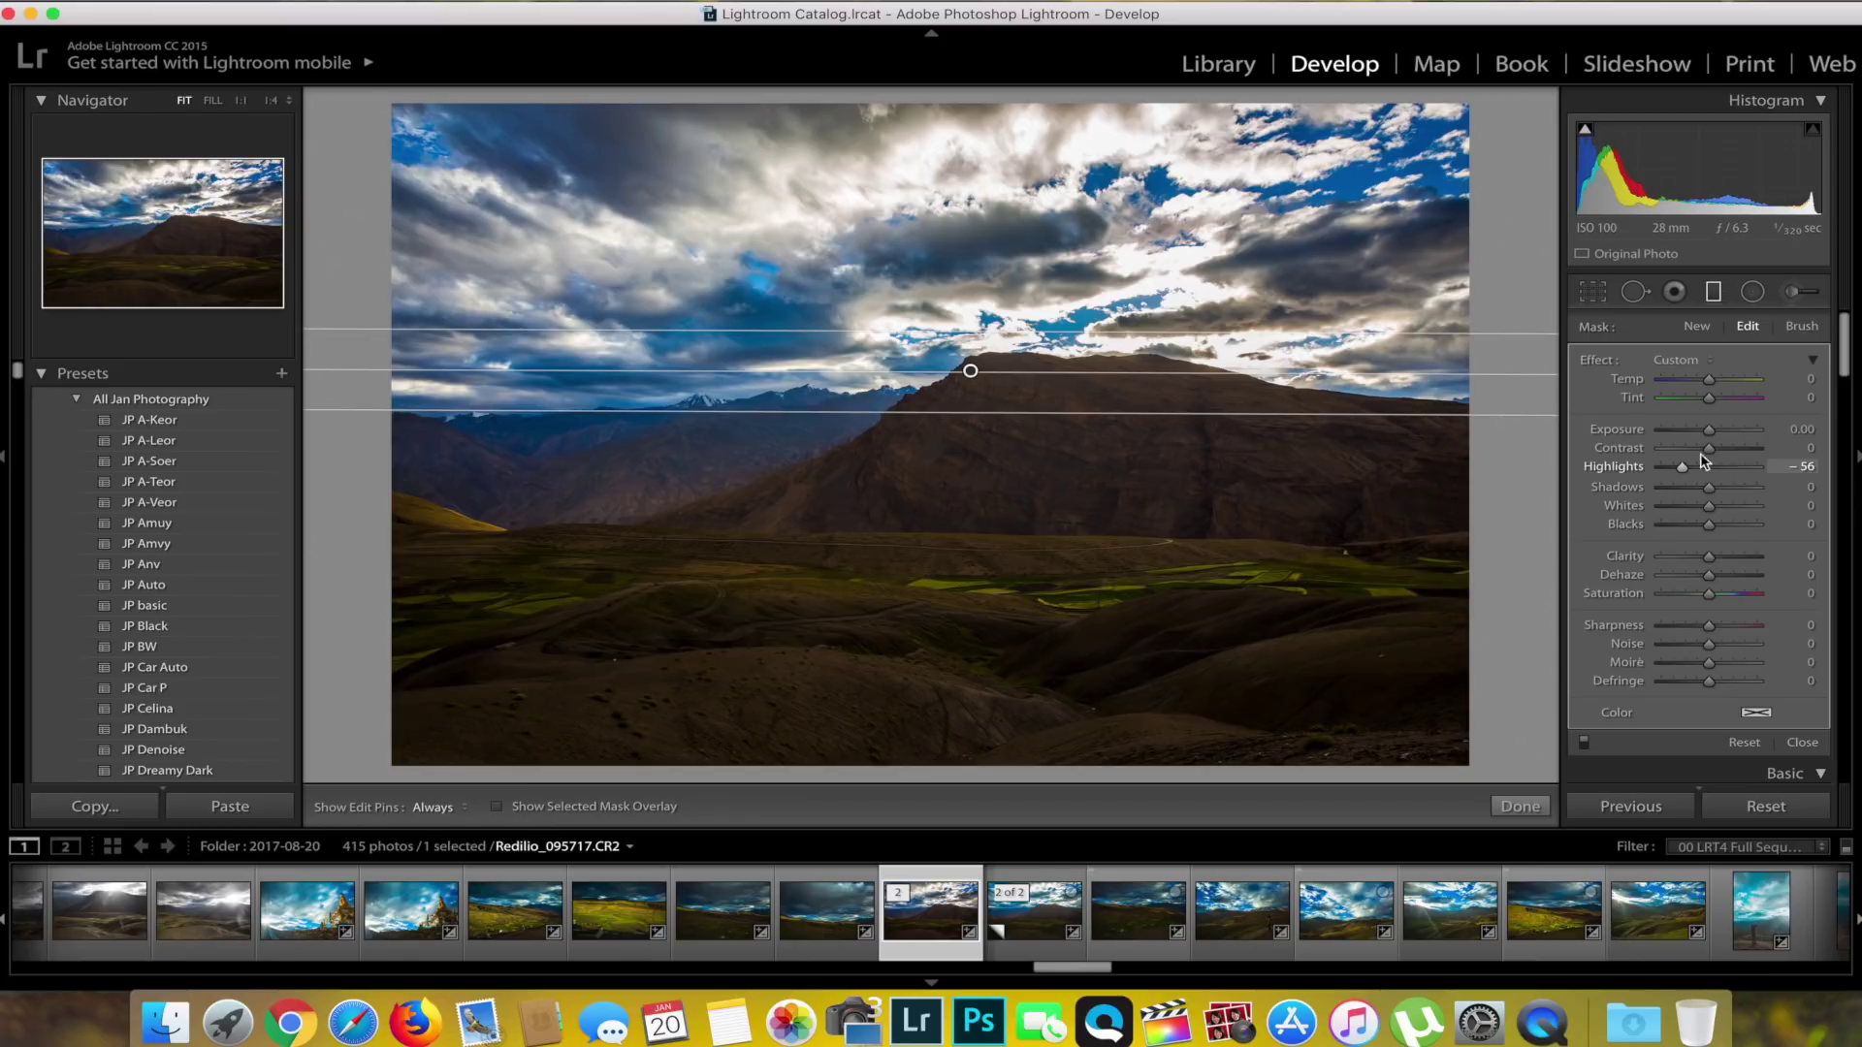
Step: Set the sky filter's Exposure to -0.08, Contrast to 8 and Saturation to 11
left_click_drag(1705, 431, 1699, 433)
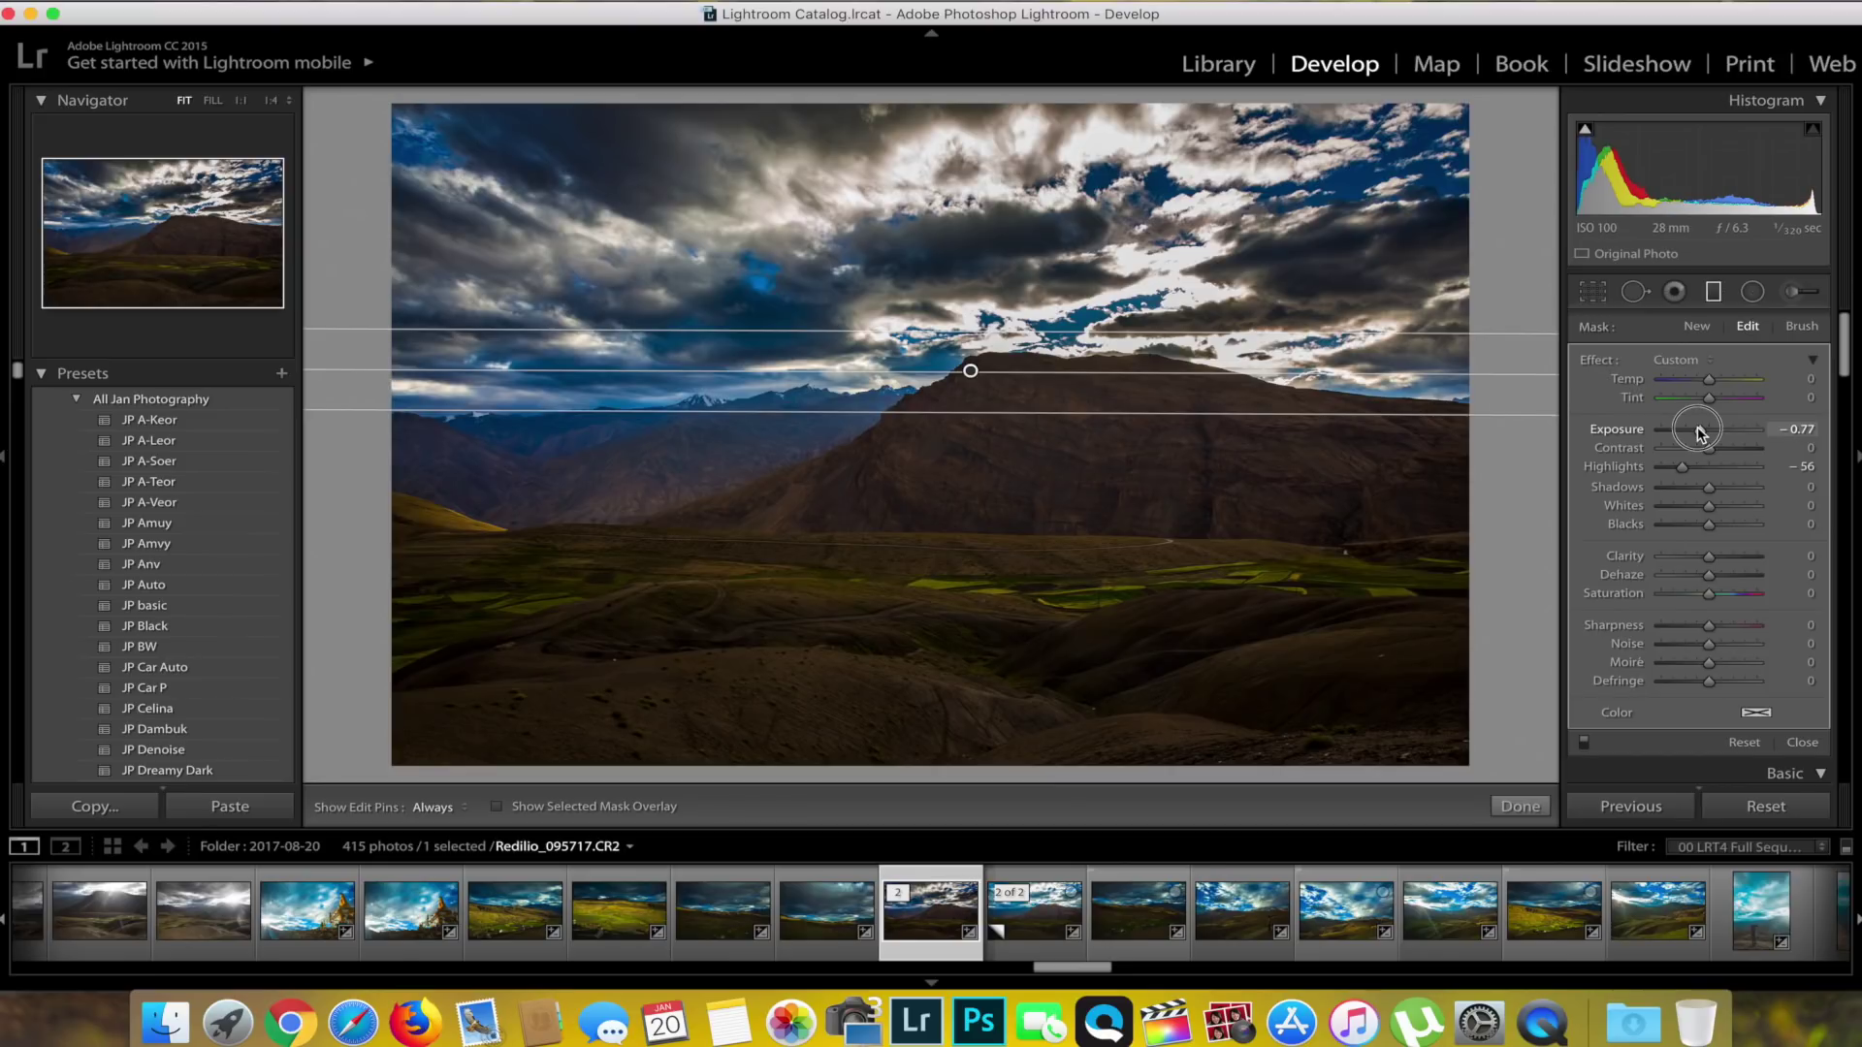
left_click_drag(1699, 433, 1709, 434)
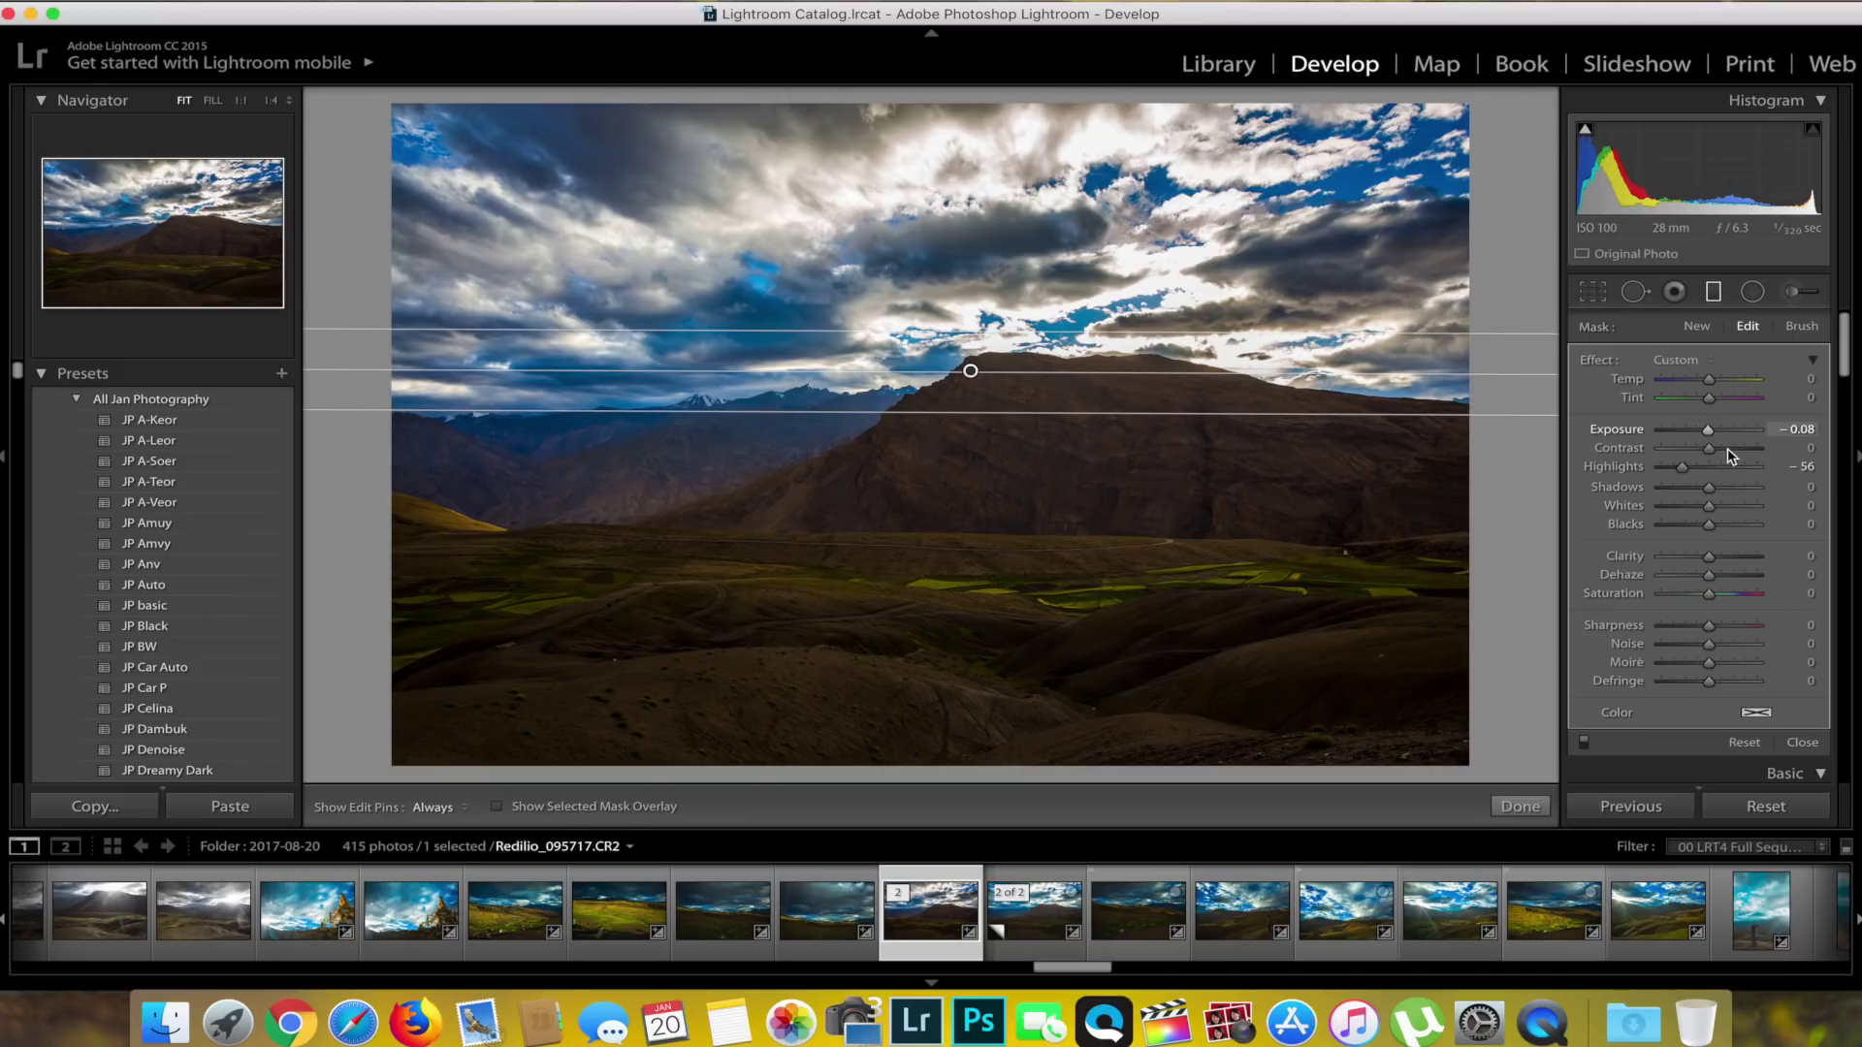
left_click(1731, 449)
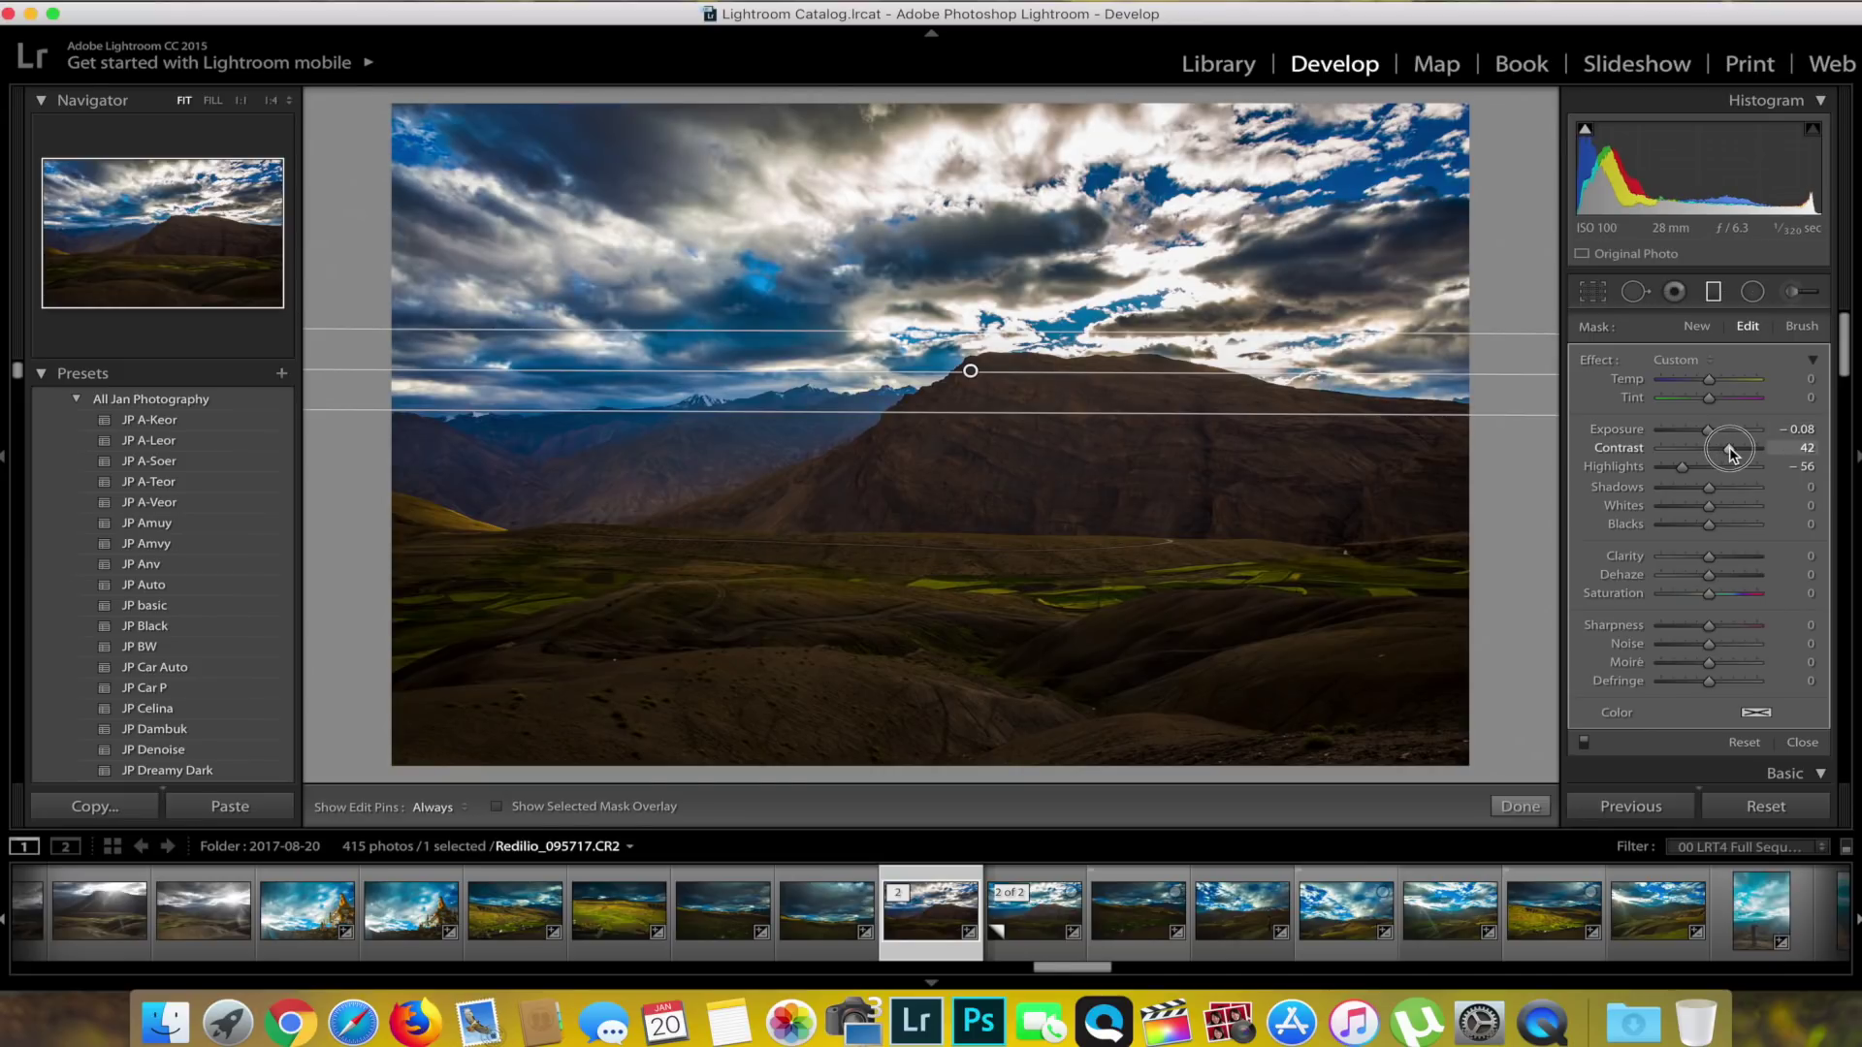
left_click_drag(1731, 450, 1733, 452)
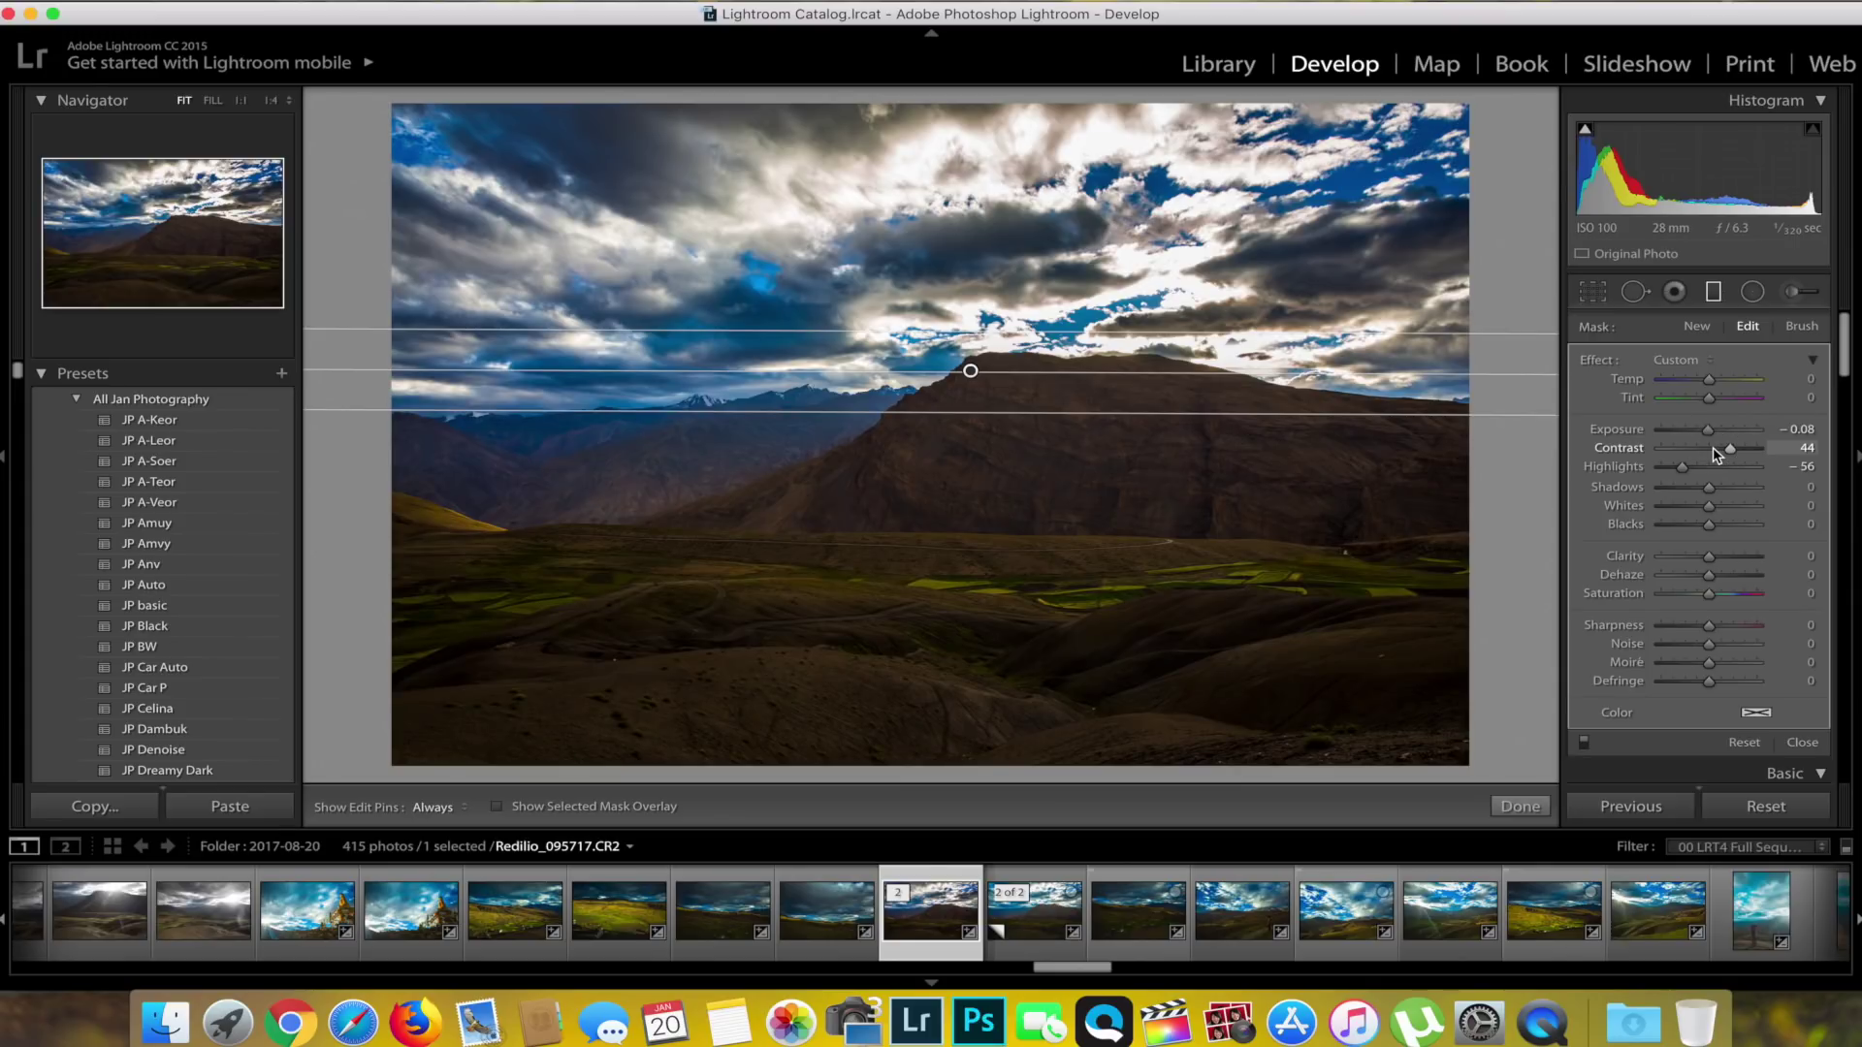
left_click(1715, 451)
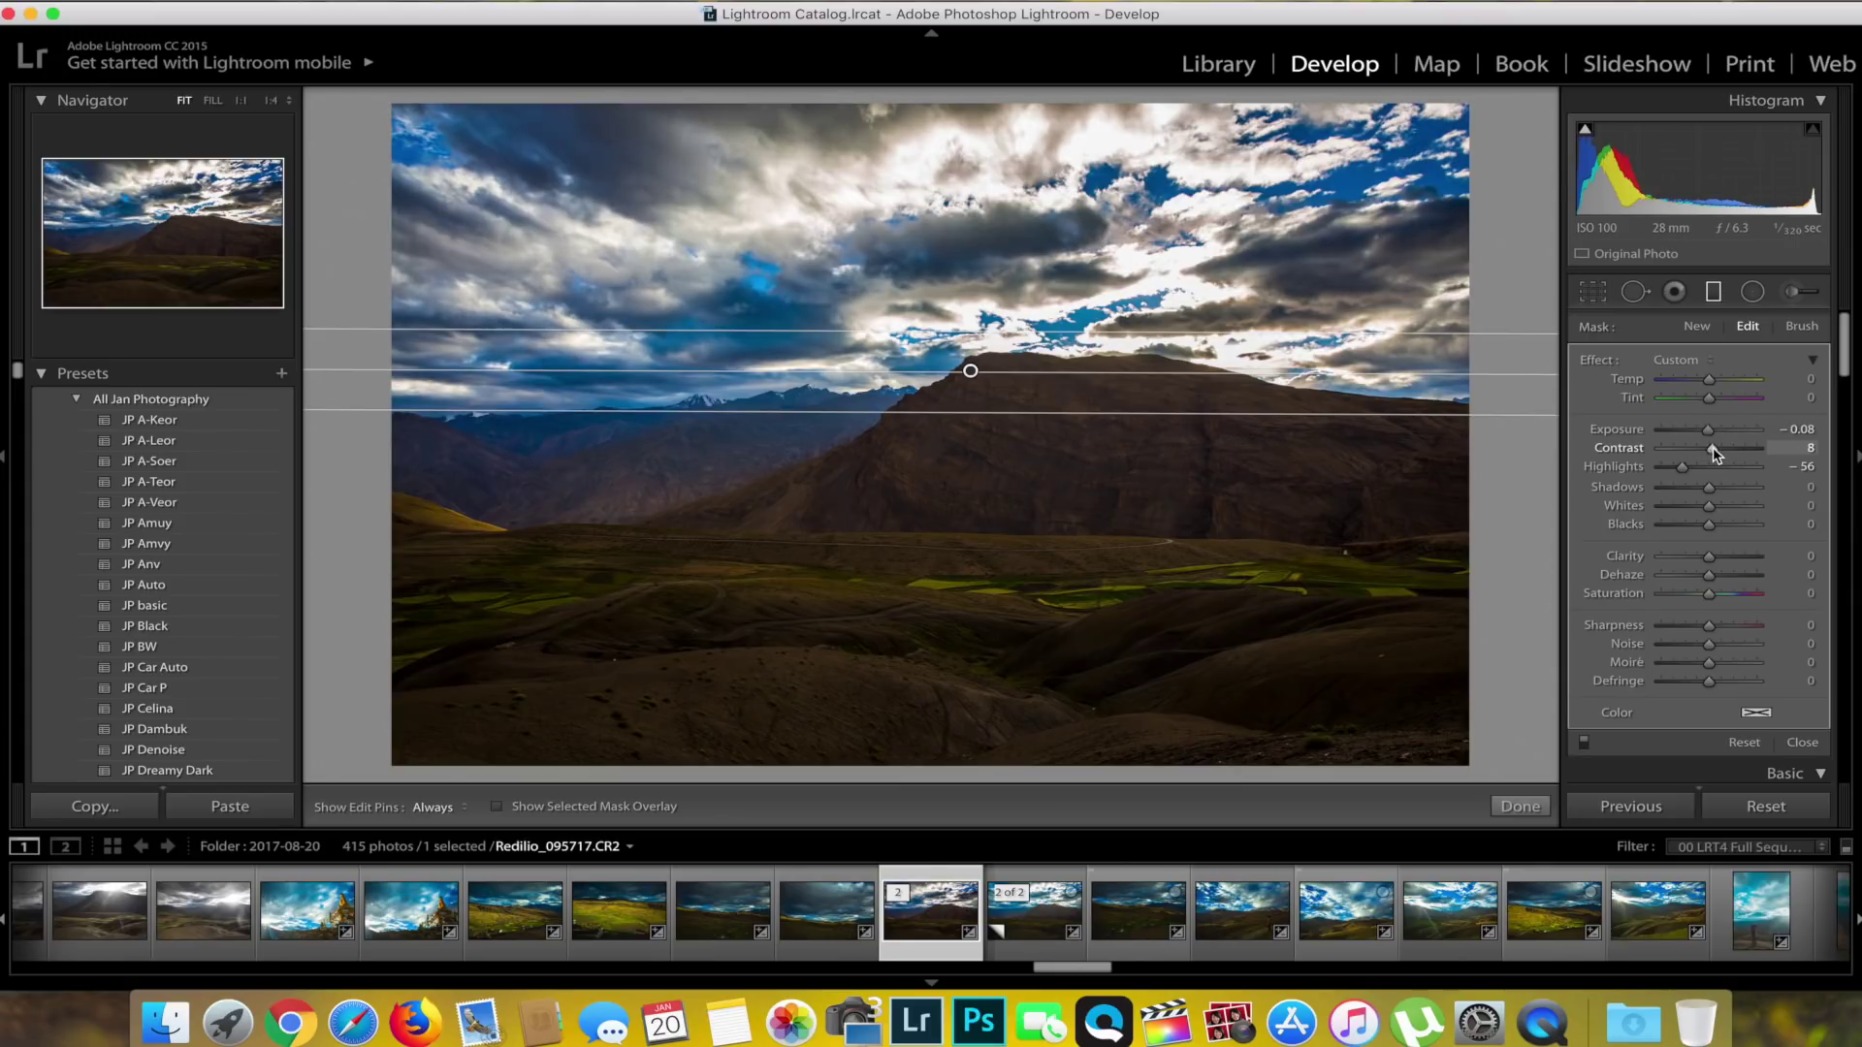
left_click(1721, 594)
left_click_drag(1720, 594, 1716, 597)
Step: Compare the photo with the sky filter off and on, and finish the filter with its Shadows at 26
left_click(1587, 744)
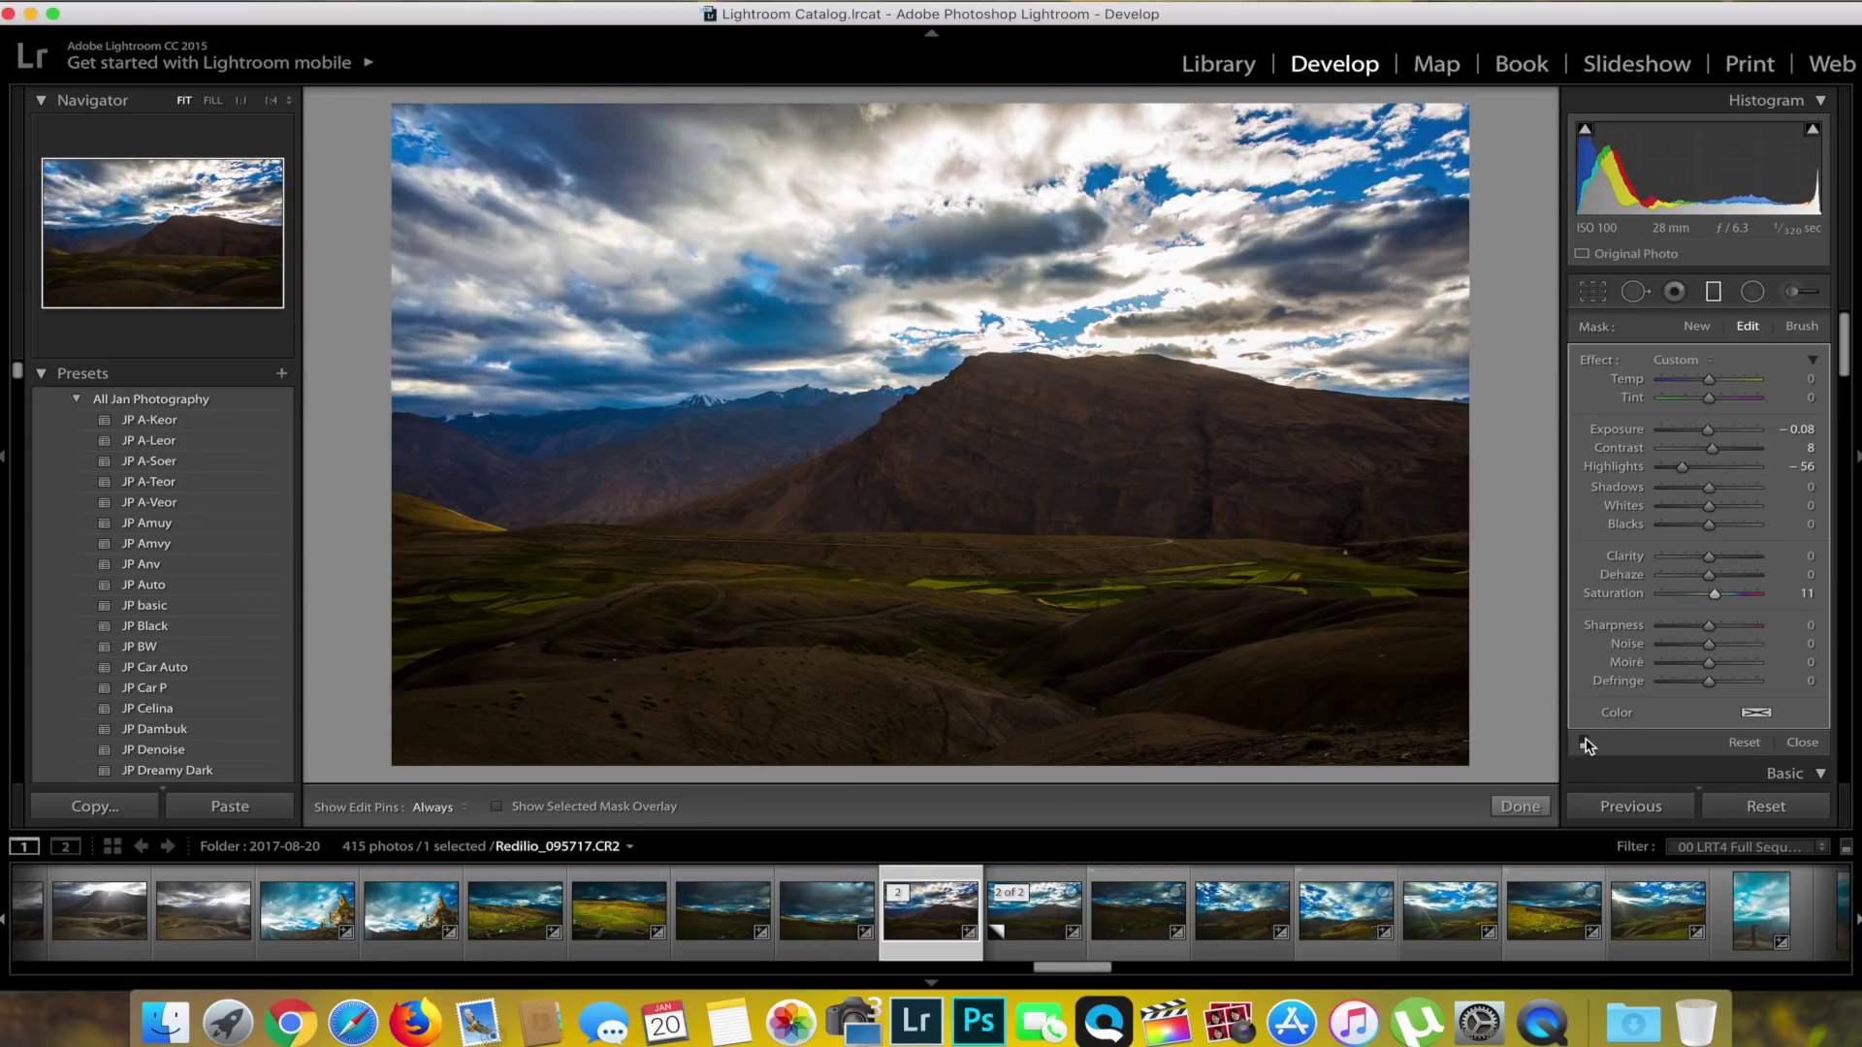
left_click(1587, 743)
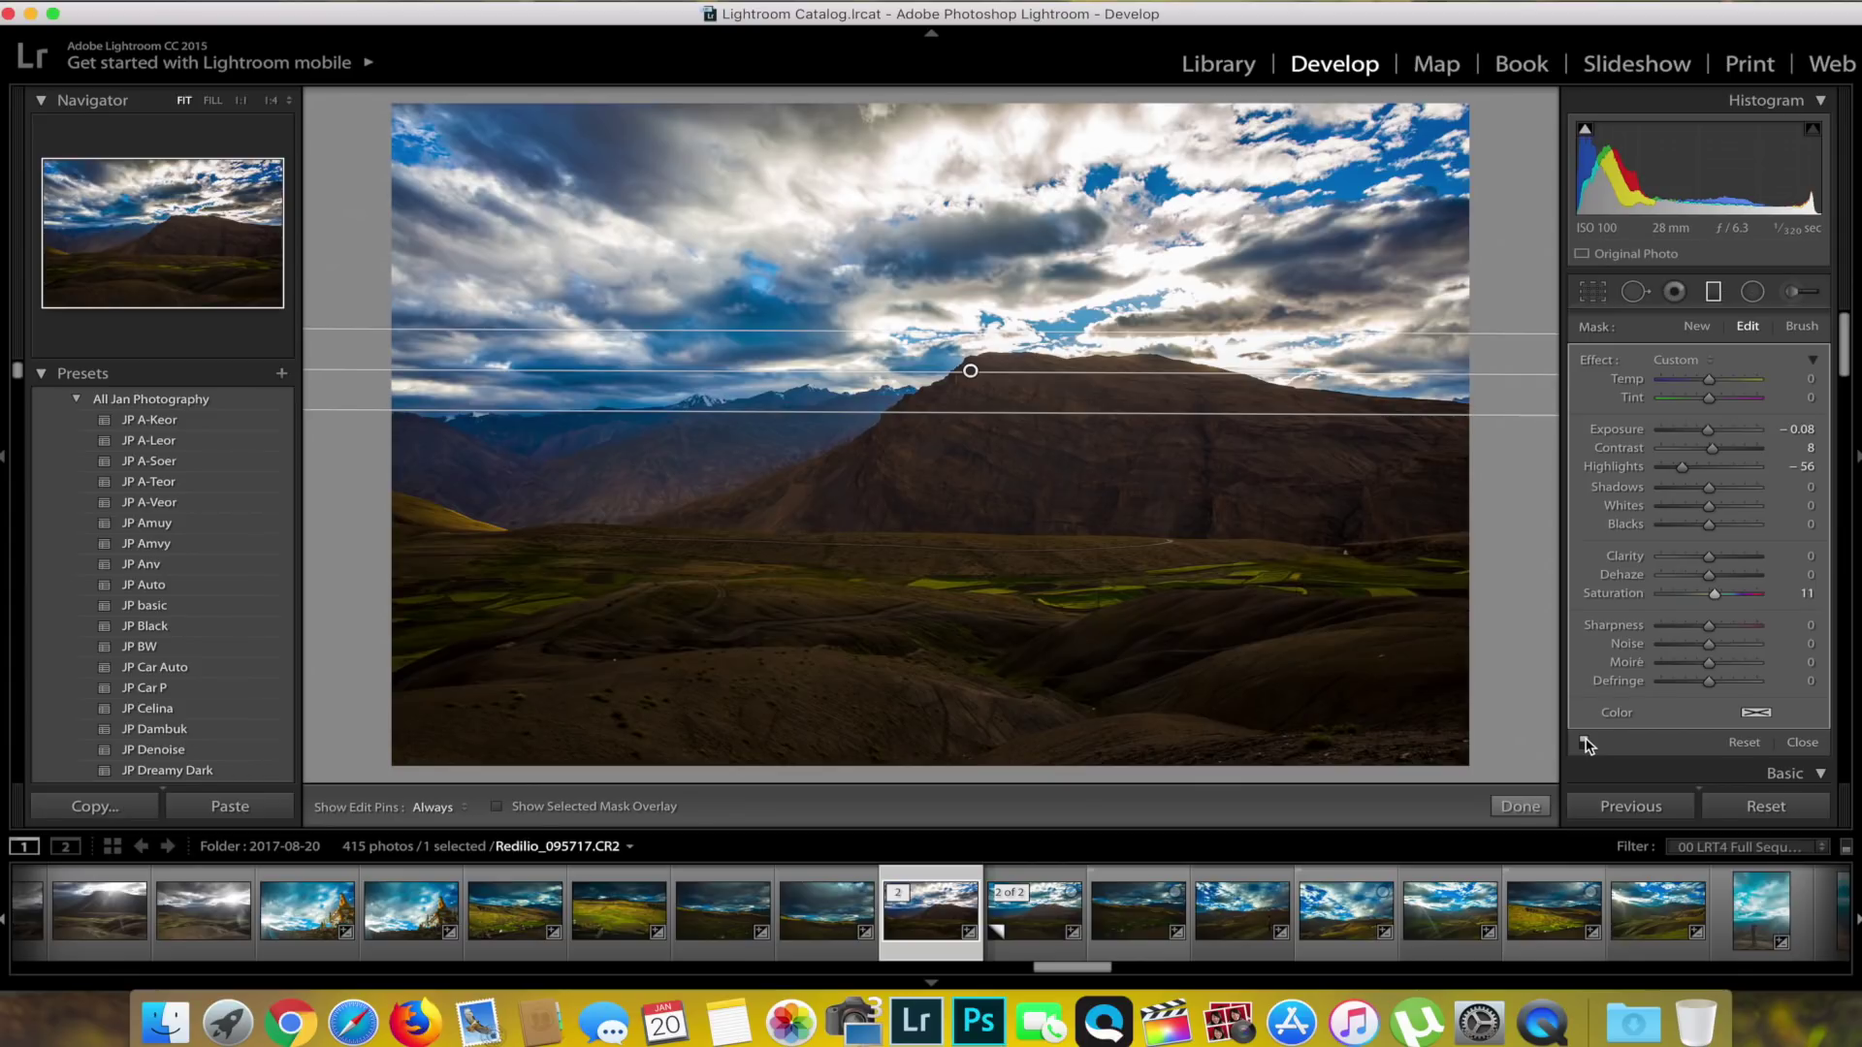
left_click(1586, 744)
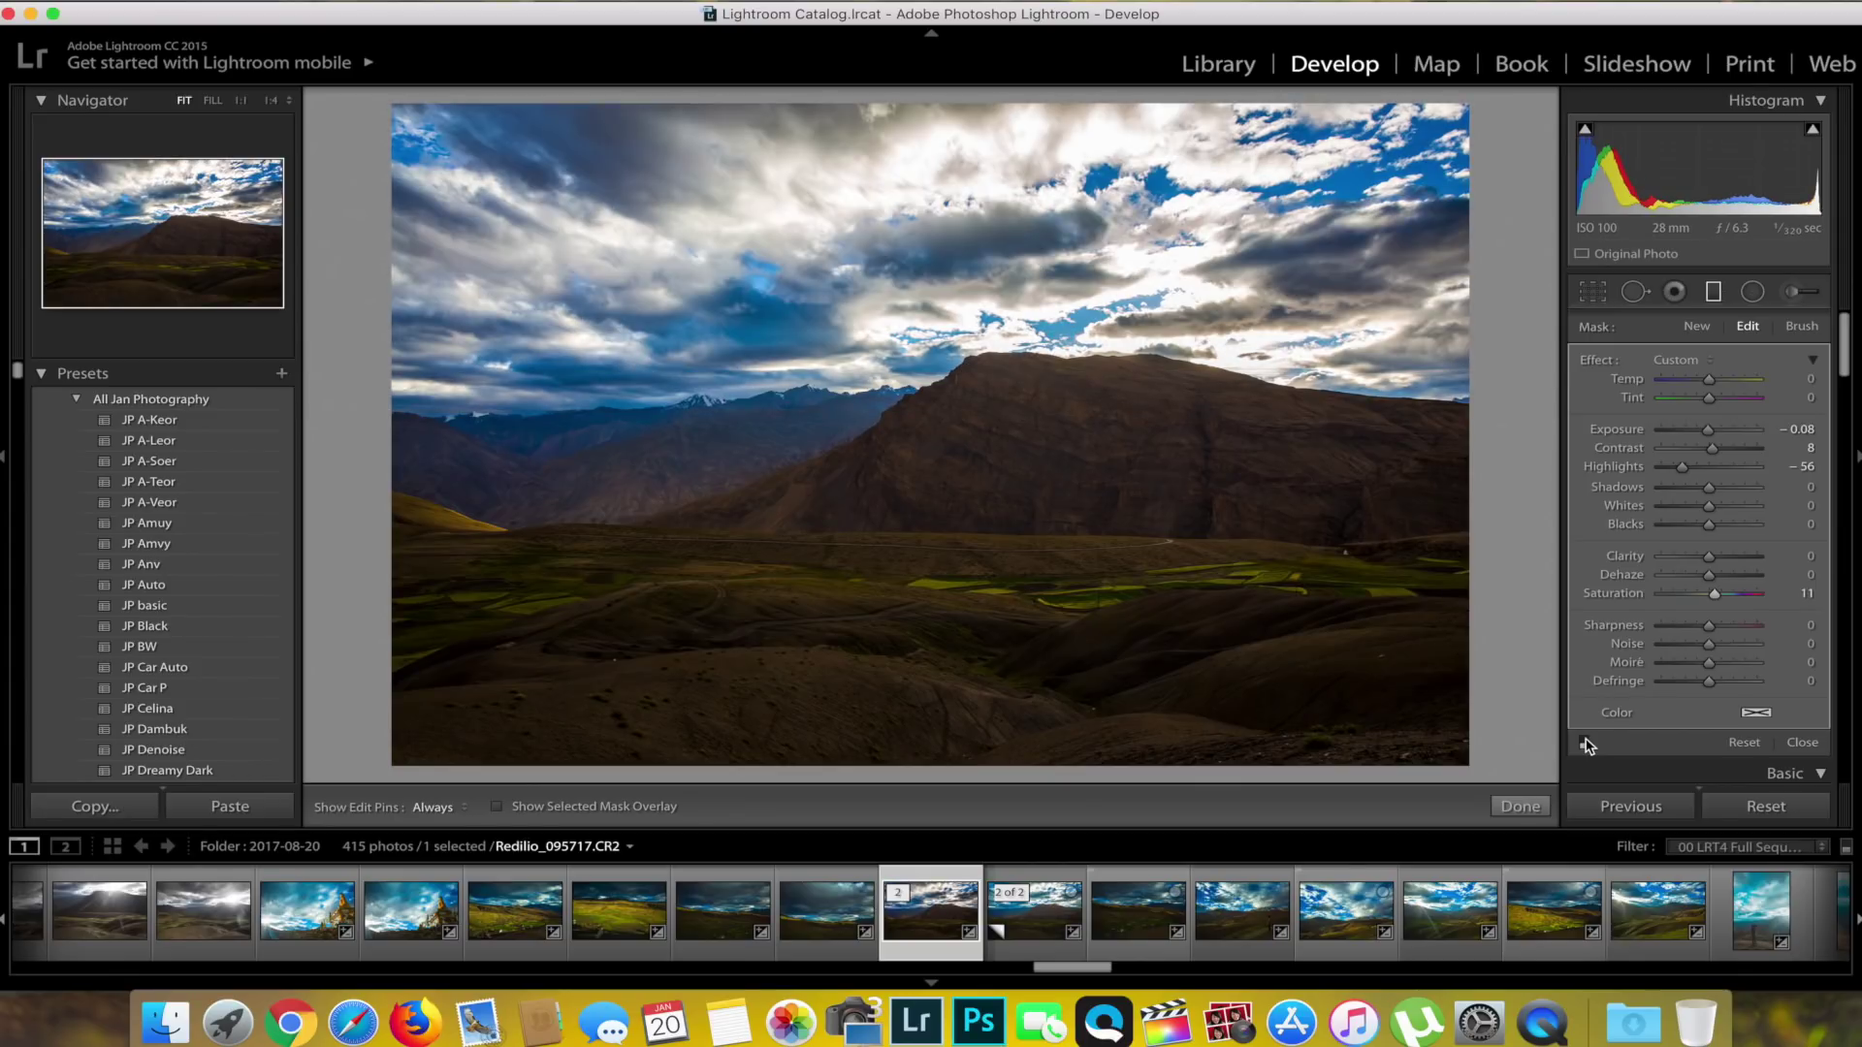
left_click(1587, 744)
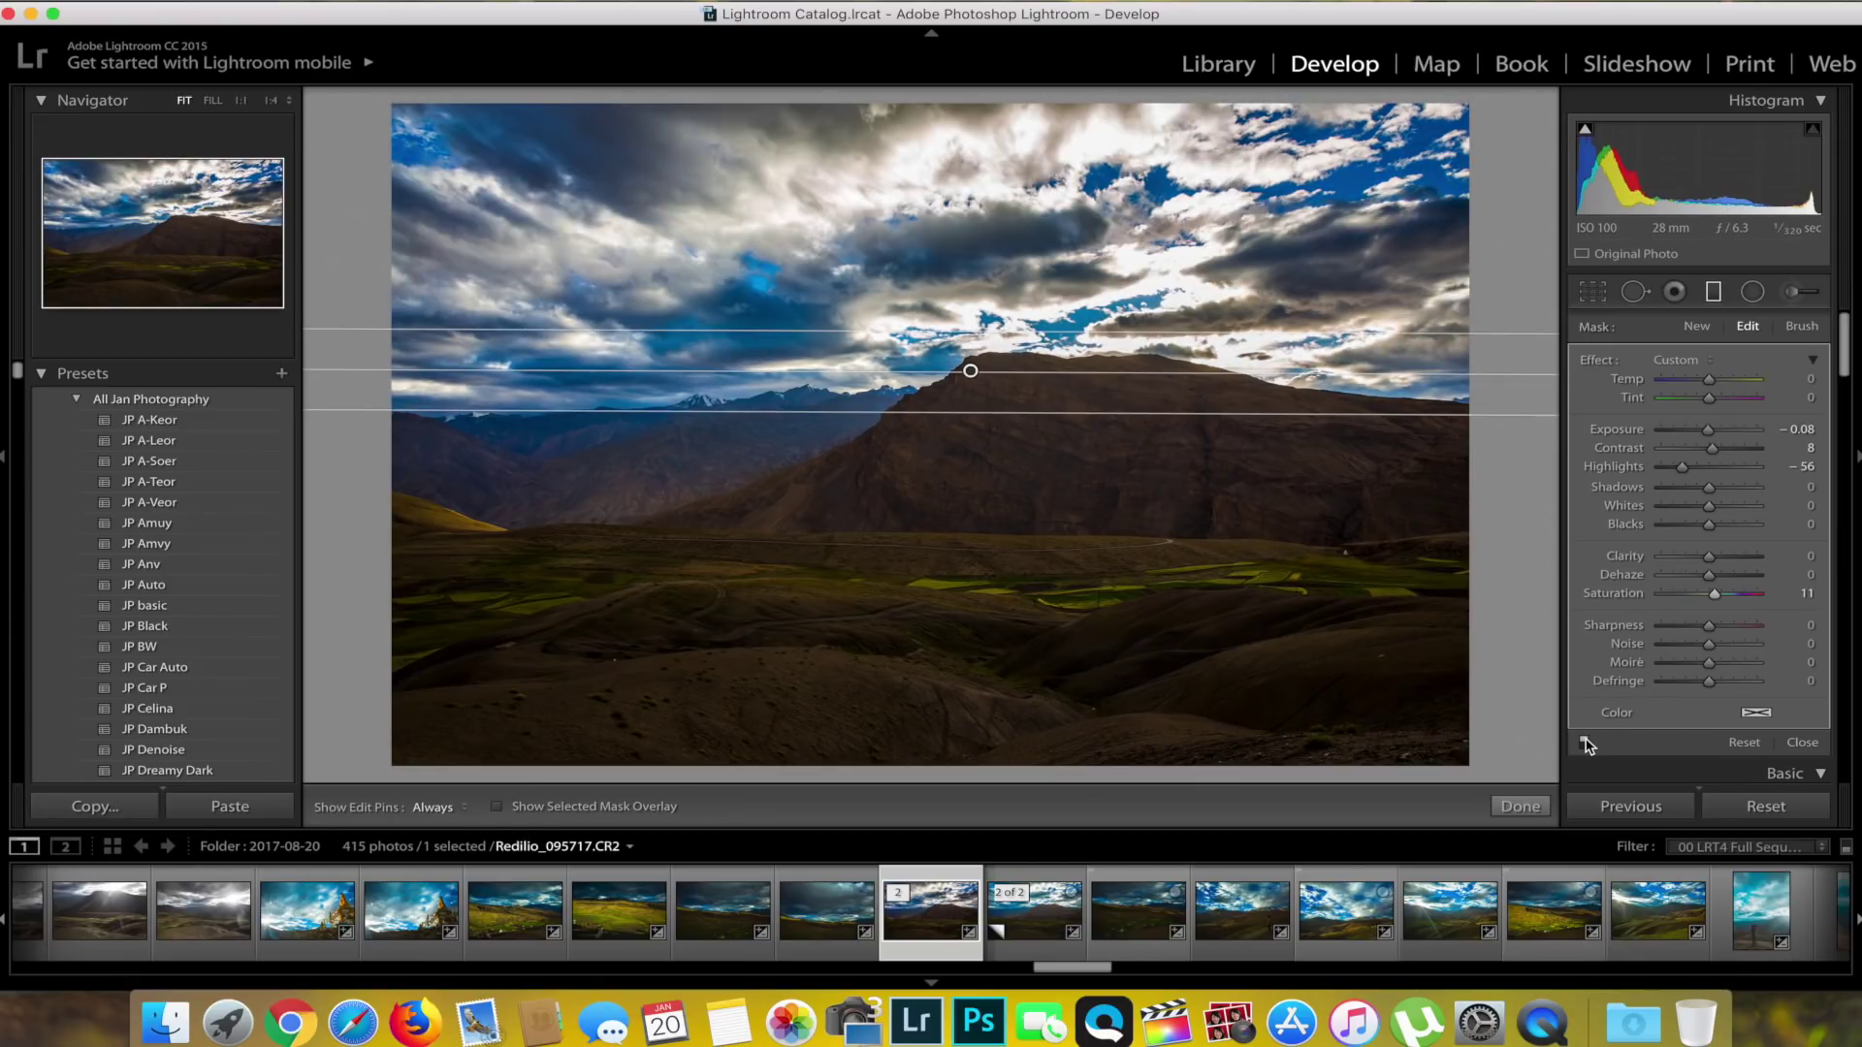
left_click(1721, 489)
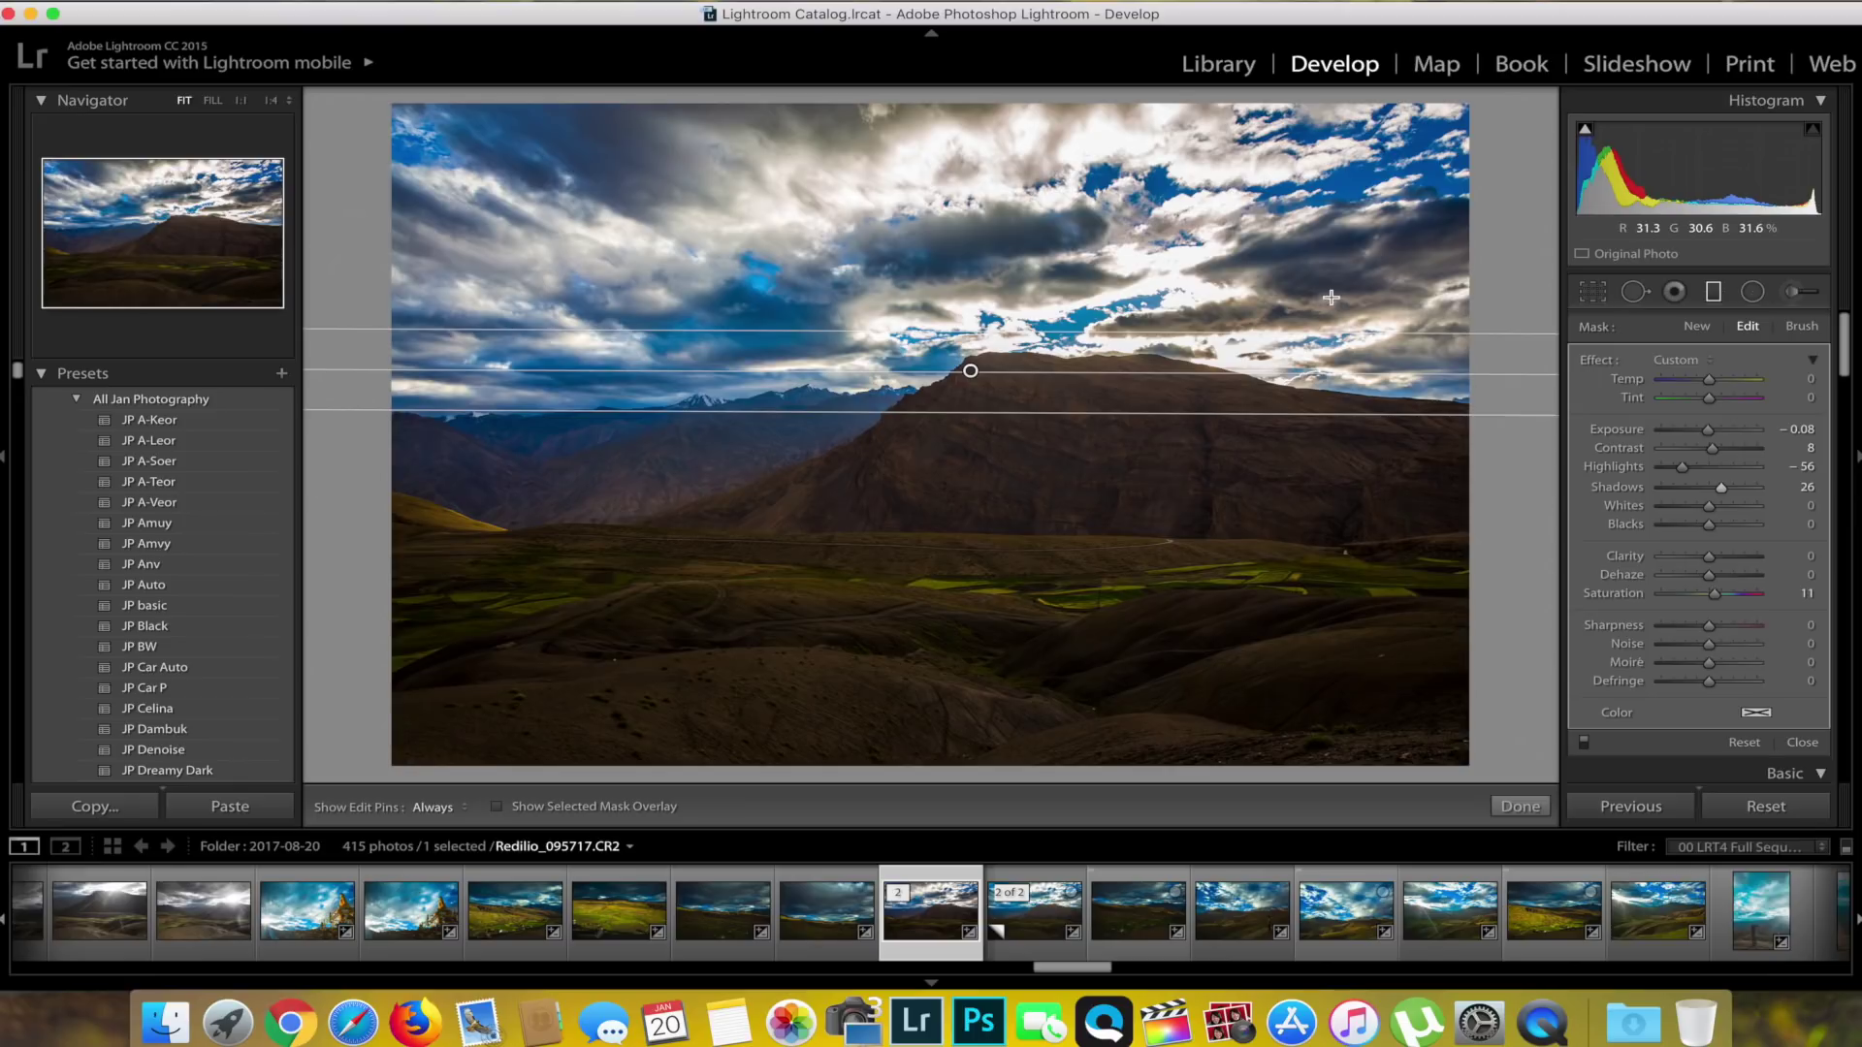
left_click(1520, 806)
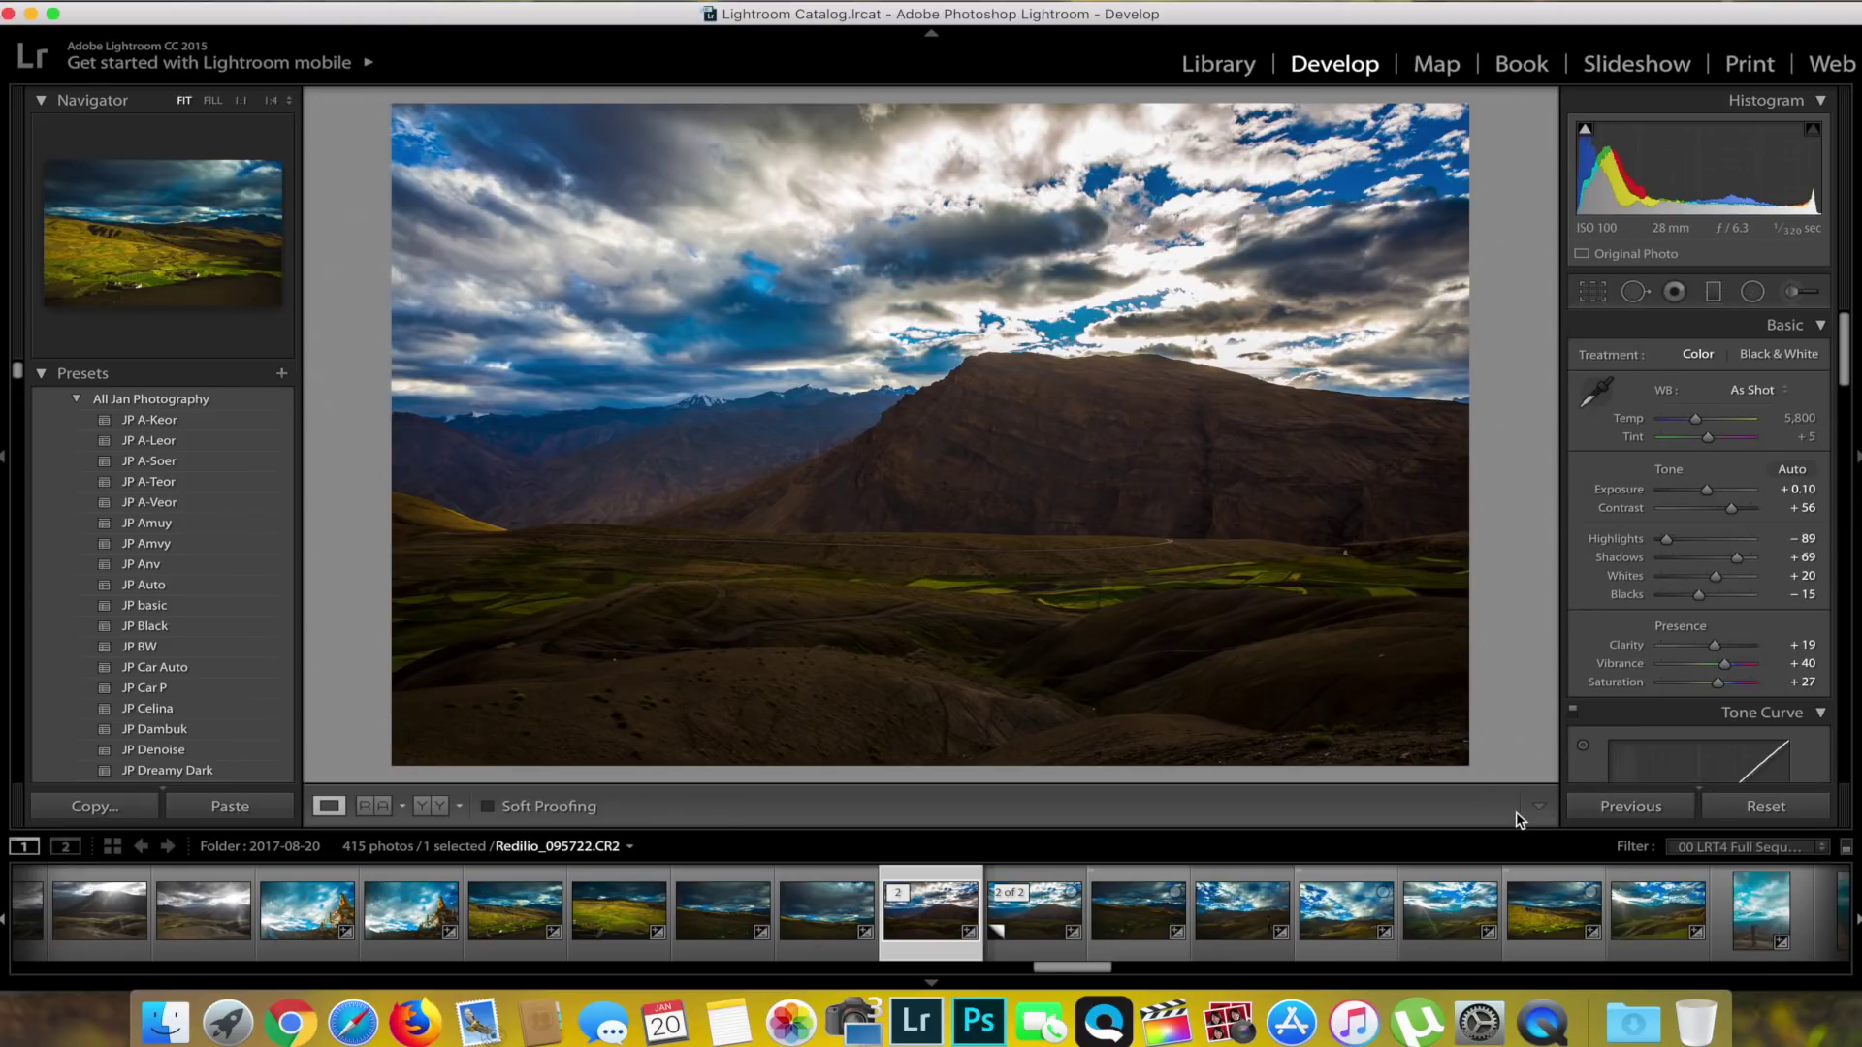
Step: Add a second graduated filter over the land below the ridge line with Shadows 18, Saturation 6 and Temp 11
left_click(1713, 295)
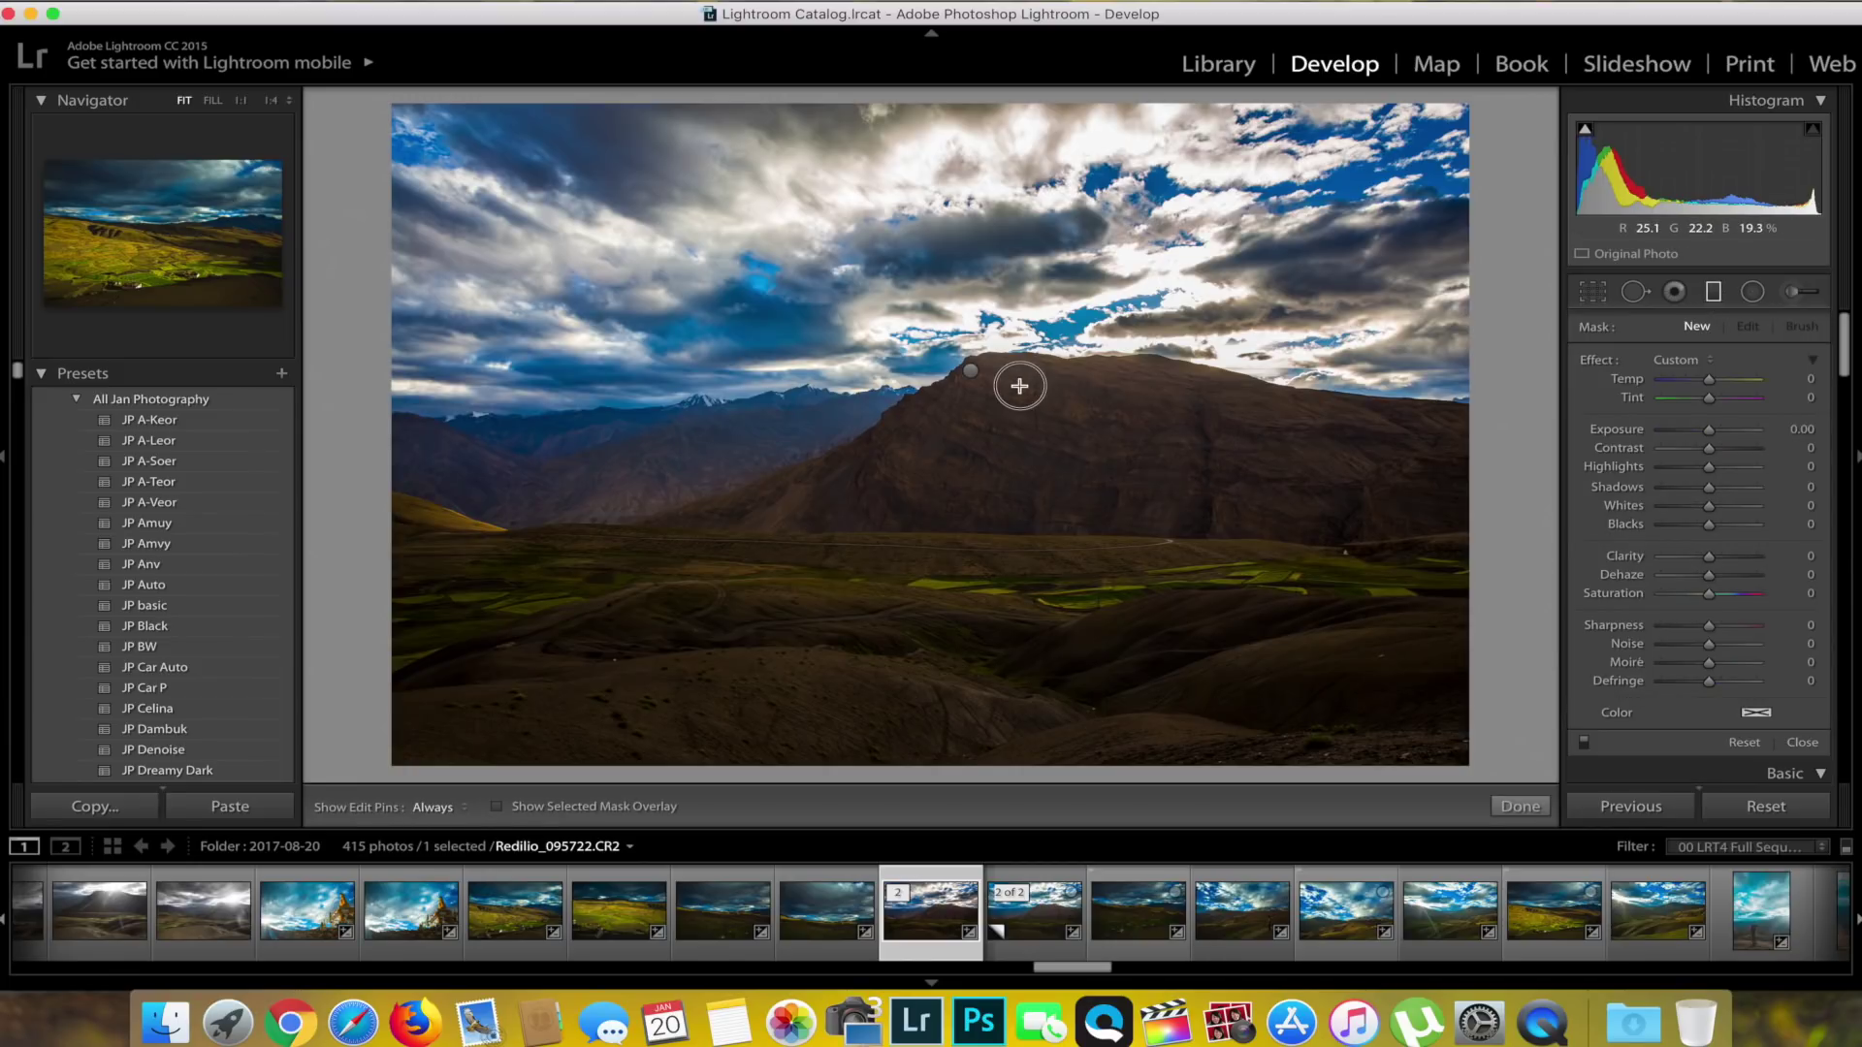
left_click_drag(1019, 386, 937, 378)
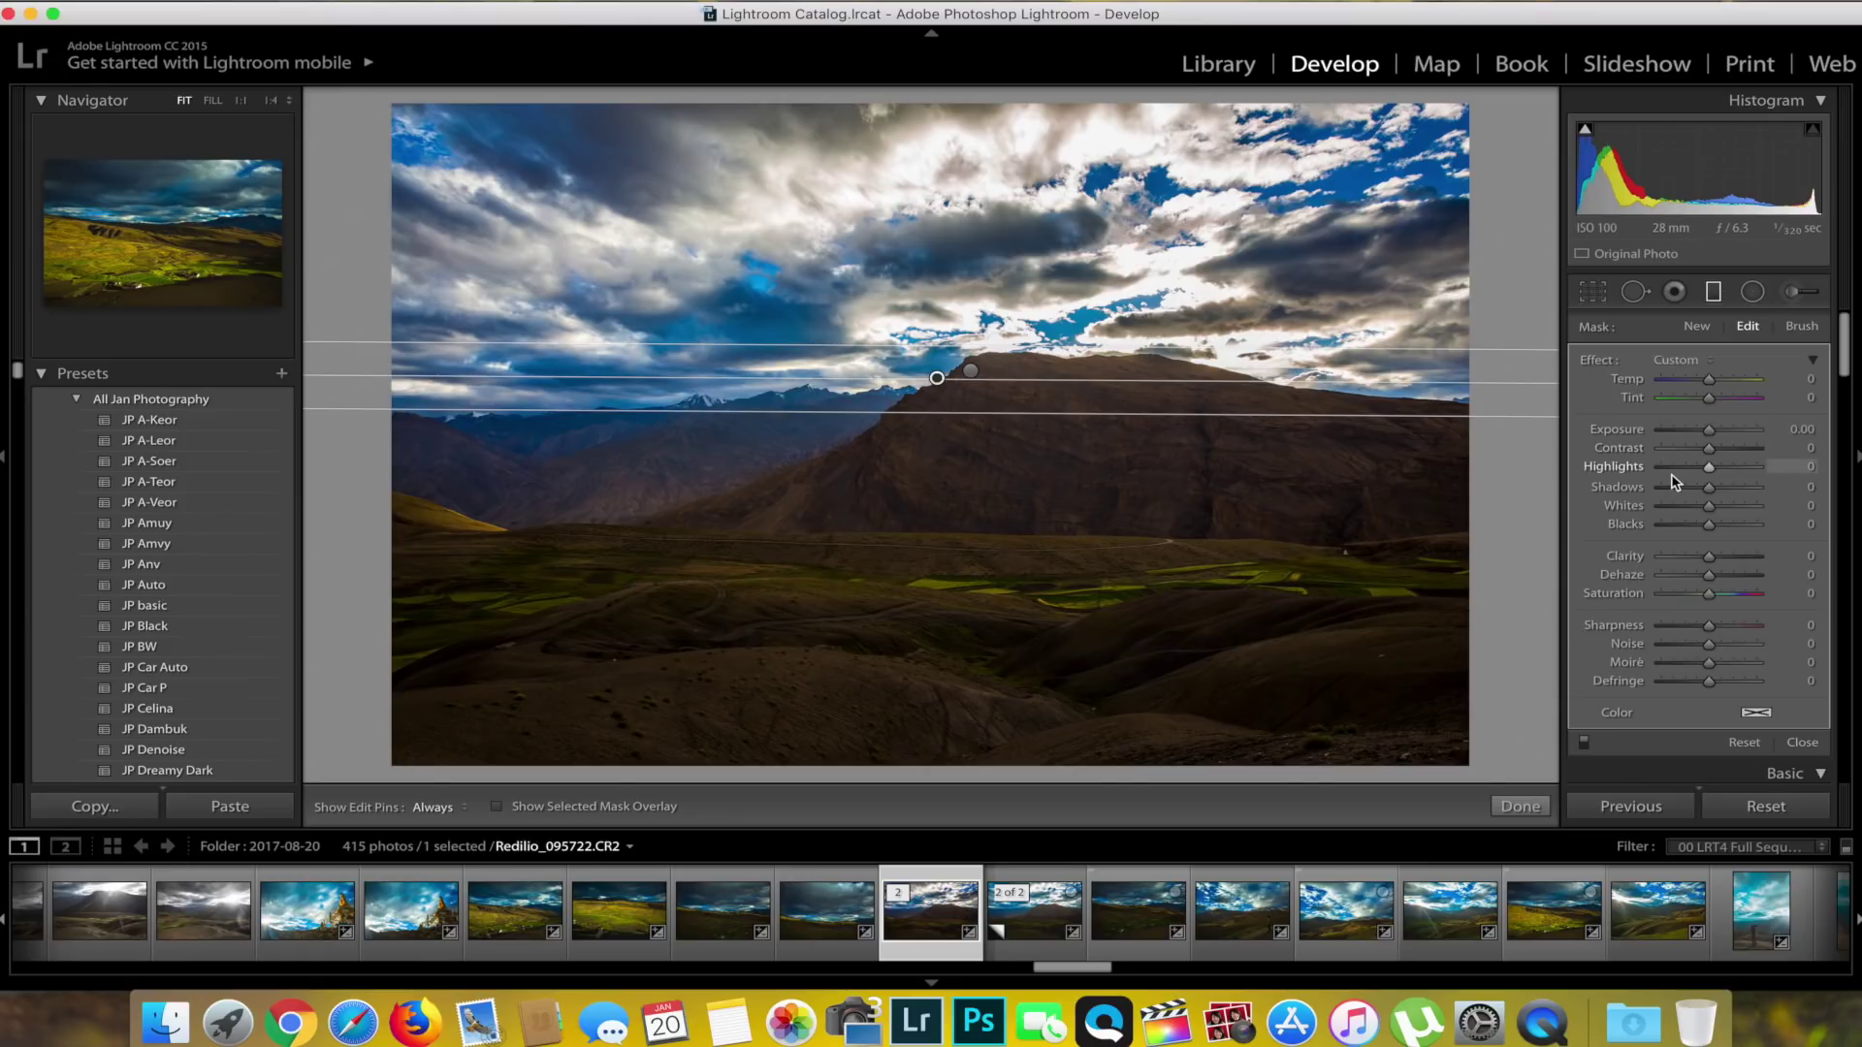
left_click_drag(1712, 488, 1719, 488)
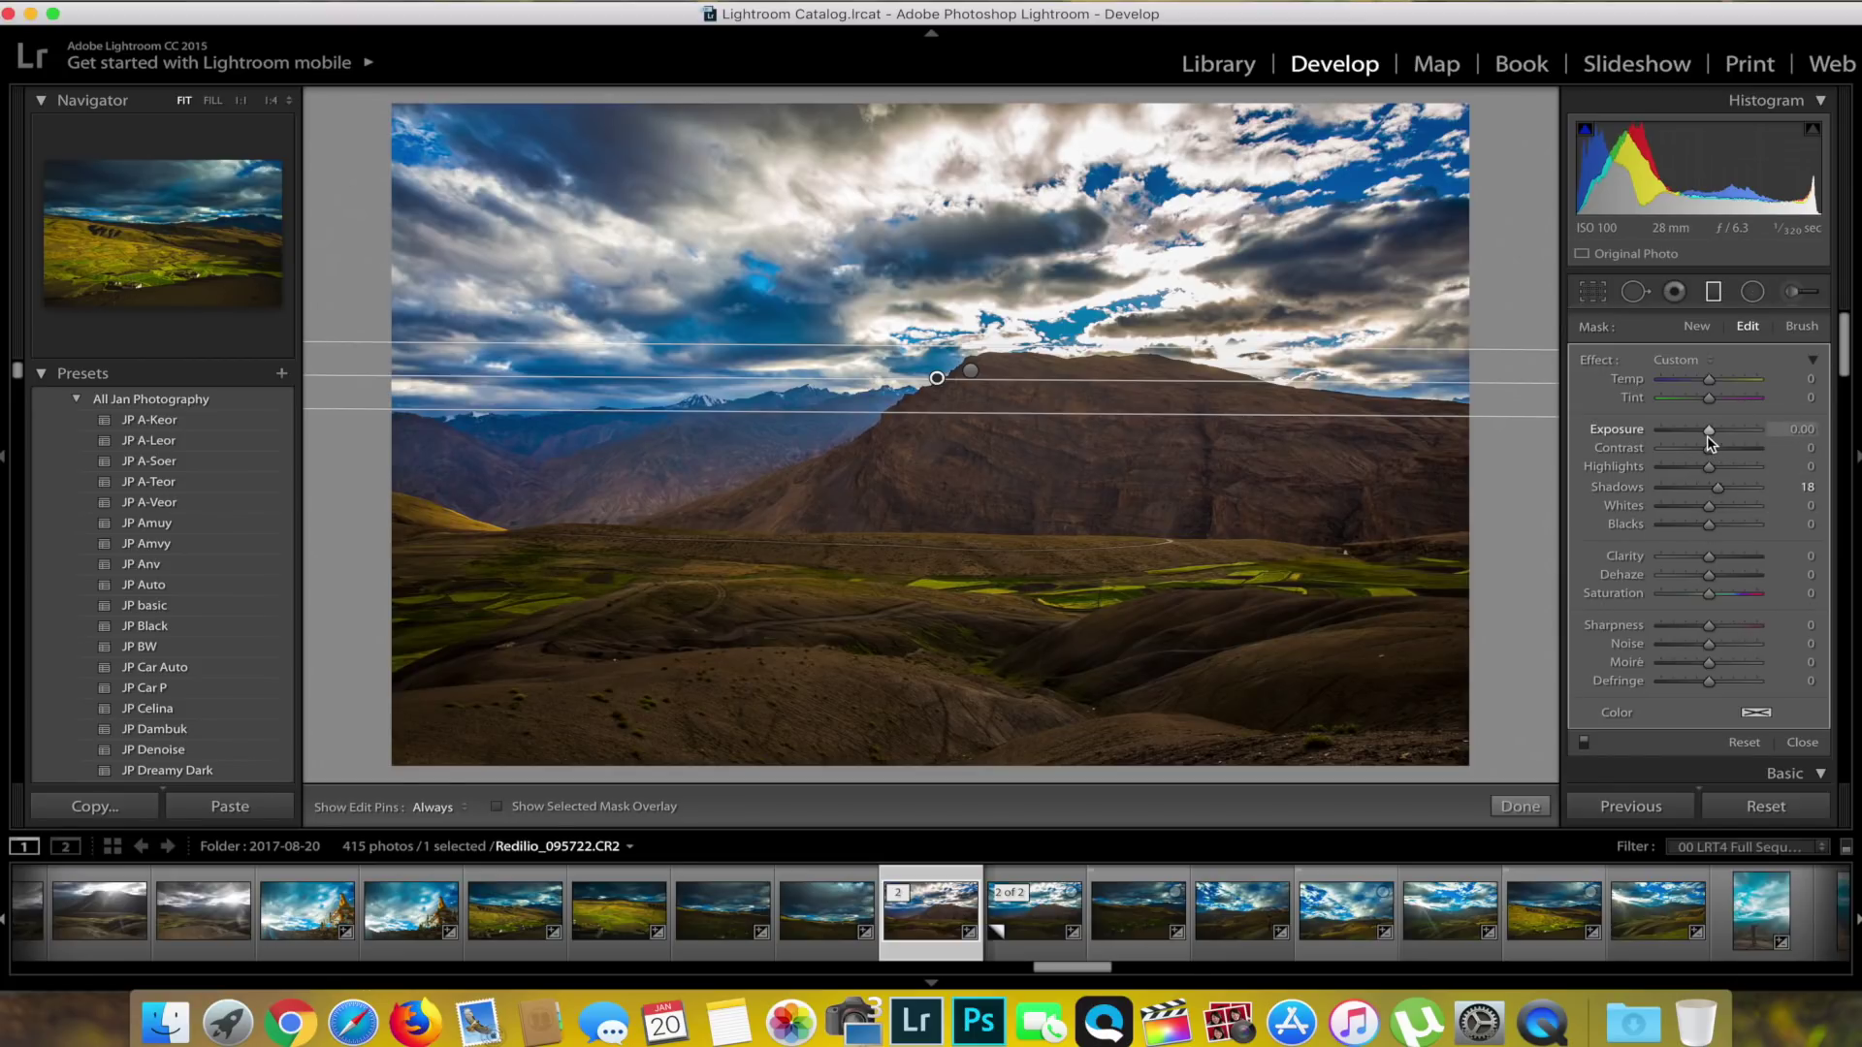
left_click(1722, 594)
left_click_drag(1722, 596, 1713, 598)
left_click_drag(1708, 381, 1698, 385)
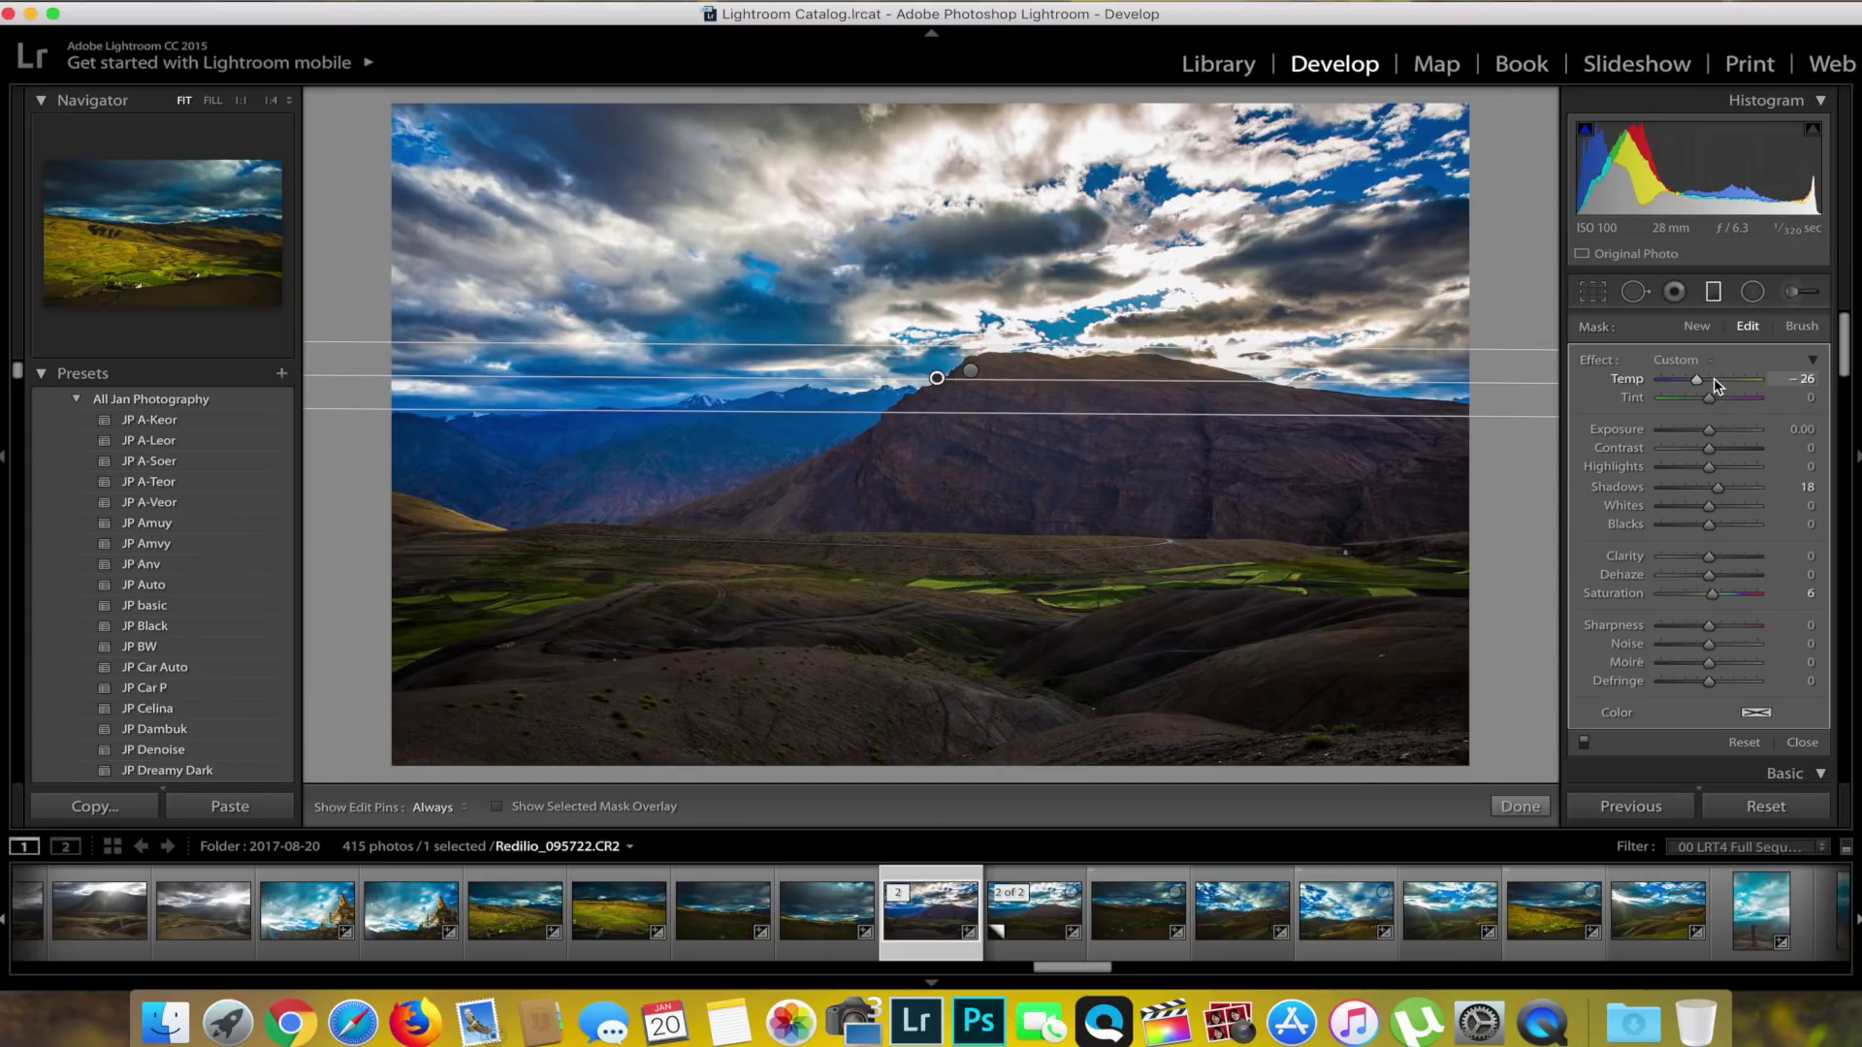
left_click(1716, 385)
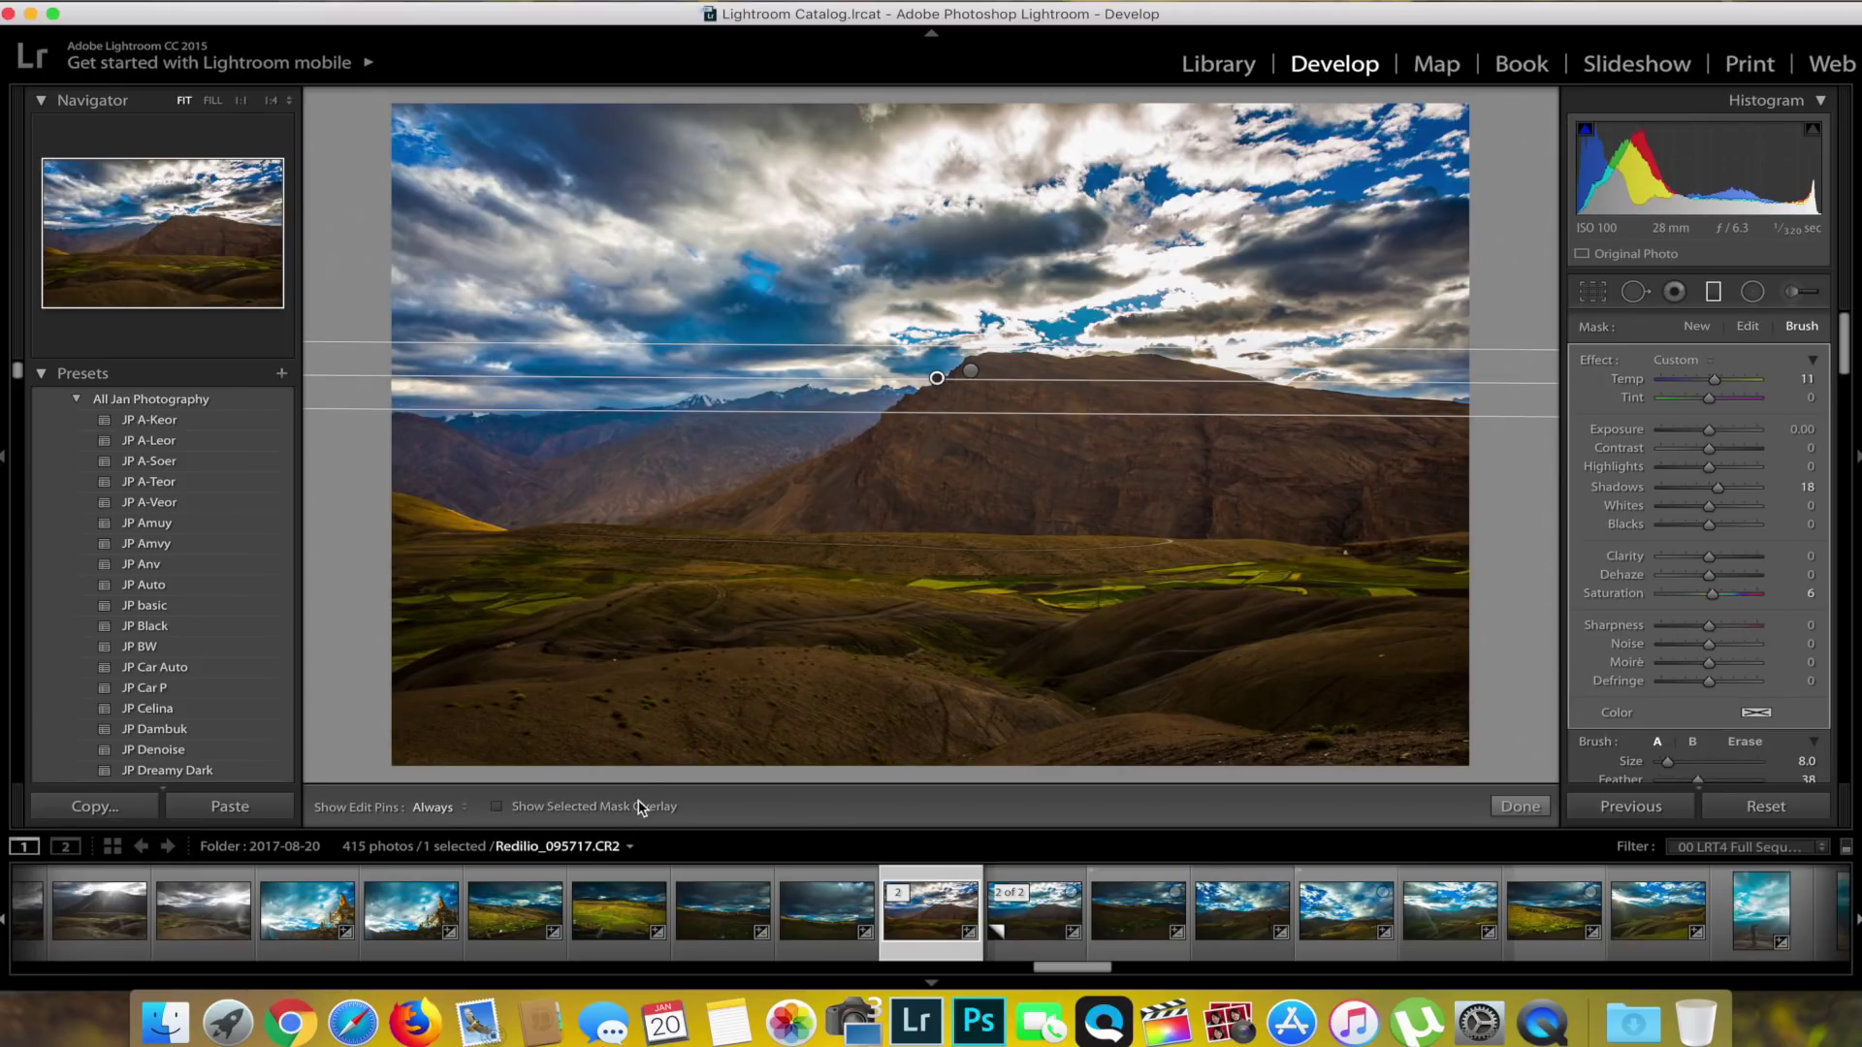
Step: Show the land filter's mask overlay and erase the mask from the sky above the distant mountains with an eraser flow of 72
left_click(657, 812)
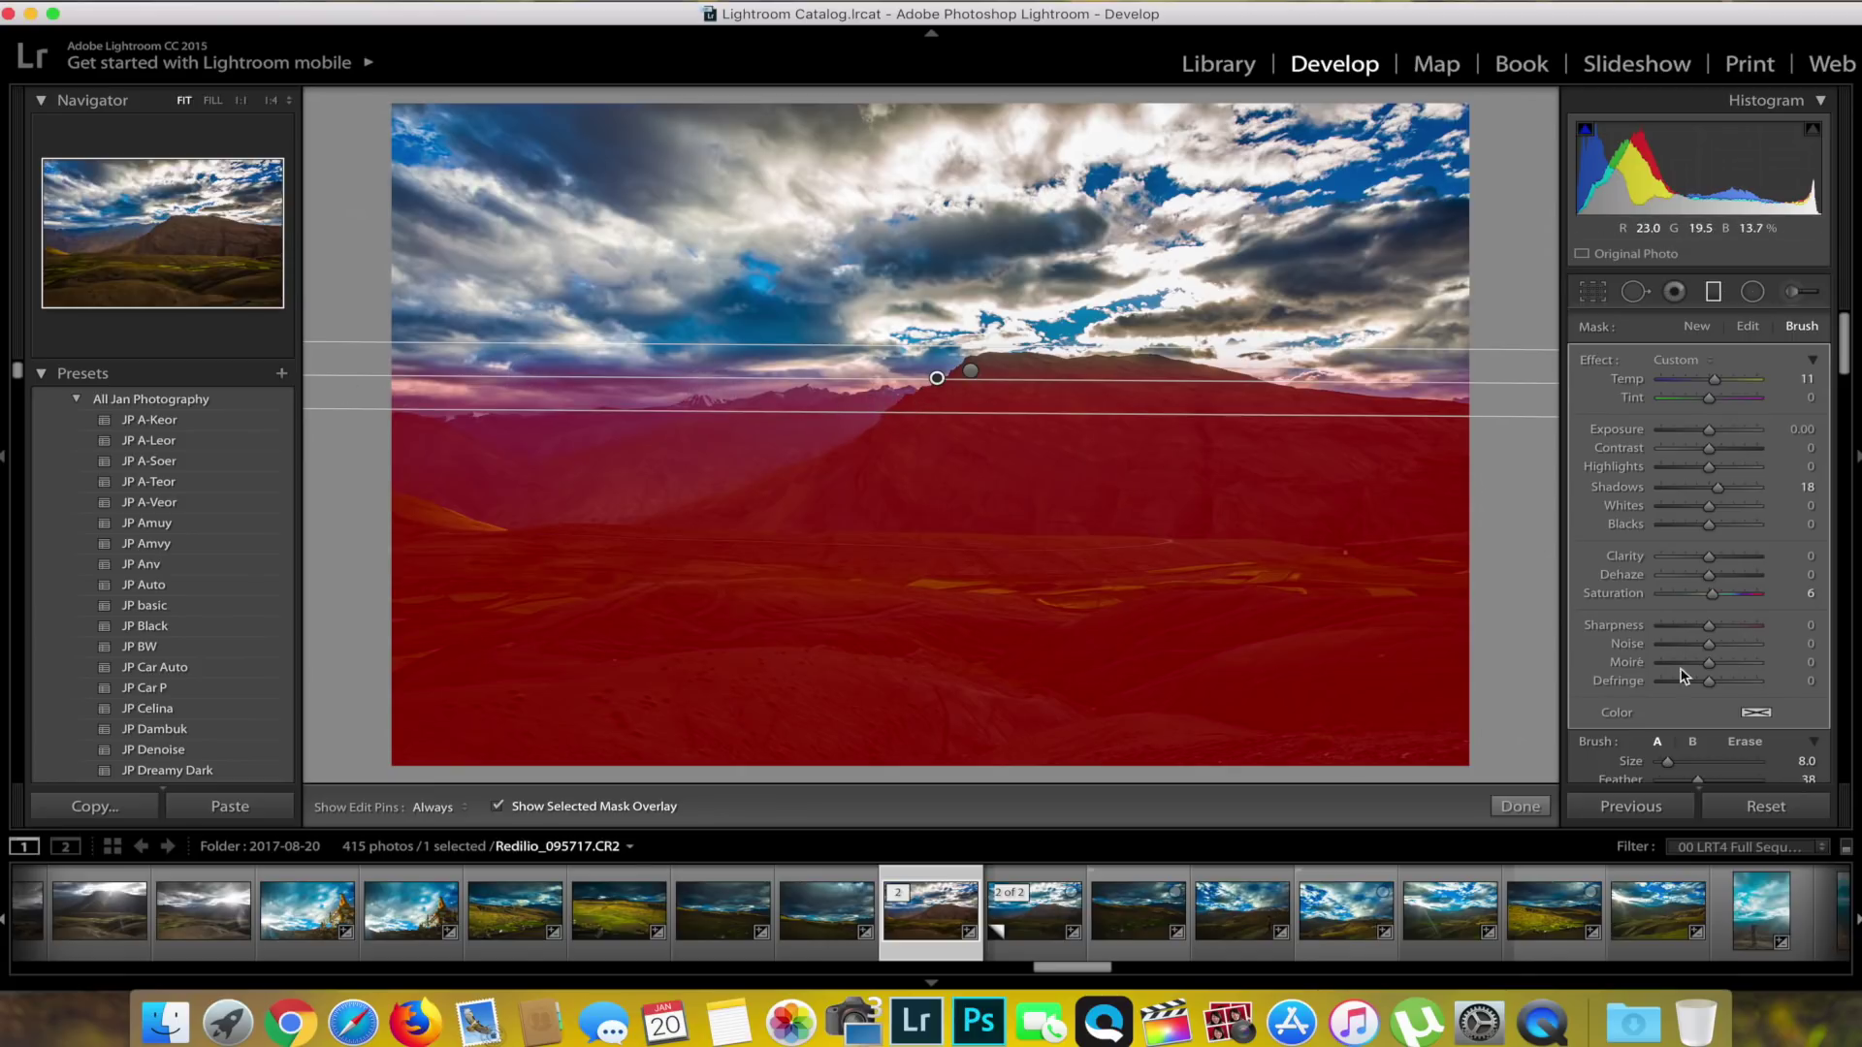
left_click(1737, 743)
key("h")
left_click_drag(711, 379, 379, 385)
key("h")
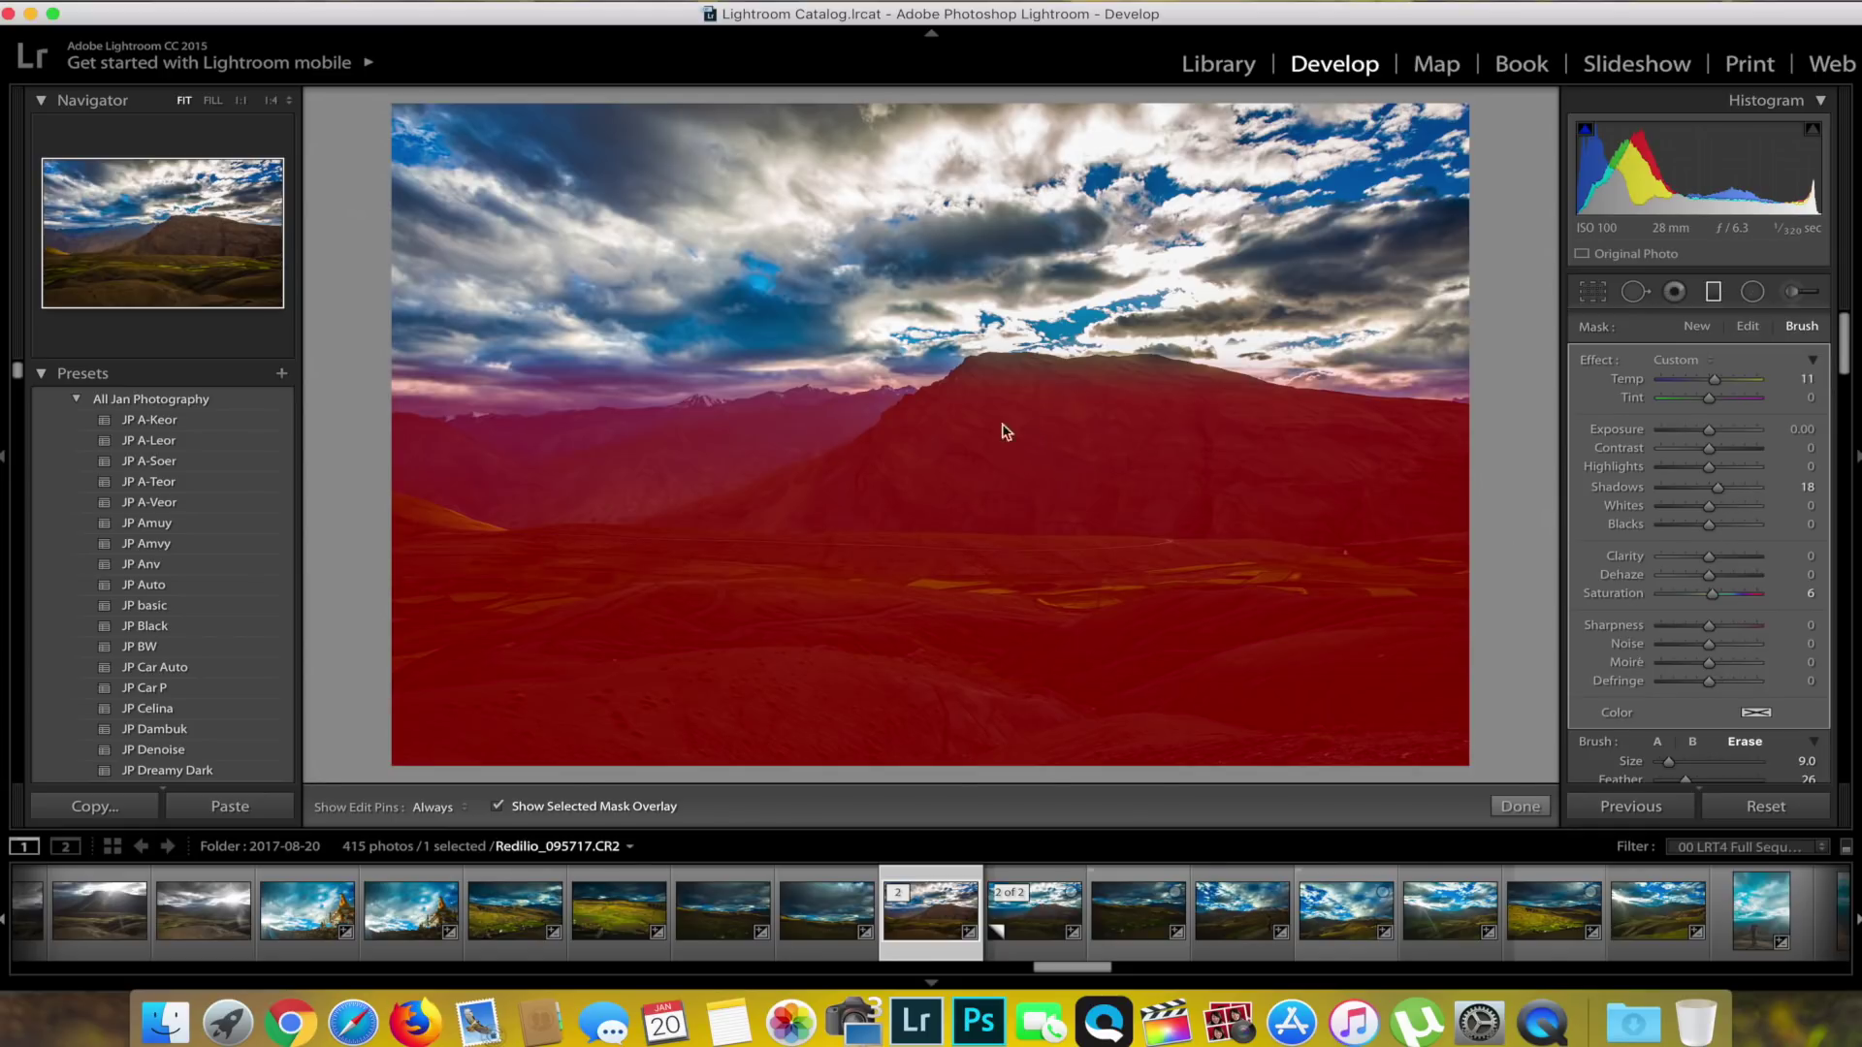
scroll(1625, 649, "down", 2)
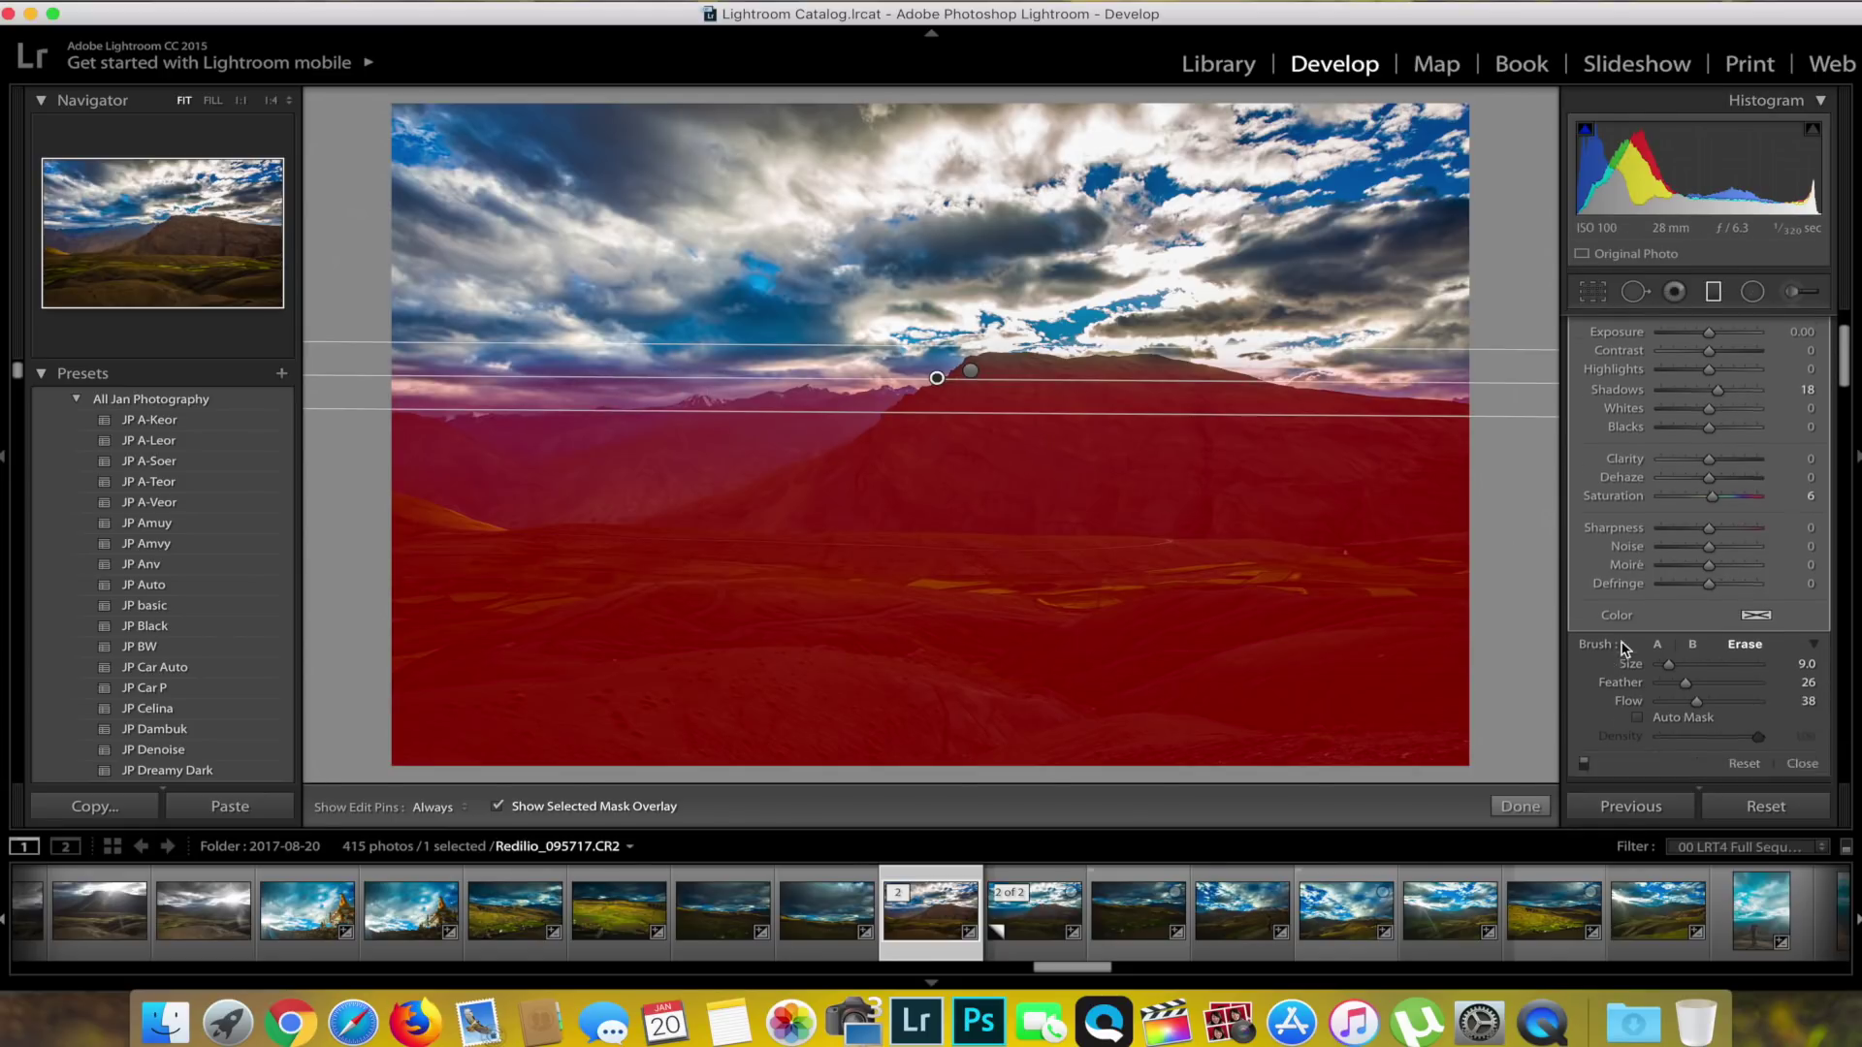
scroll(1626, 649, "down", 1)
left_click_drag(1697, 659, 1730, 658)
key("h")
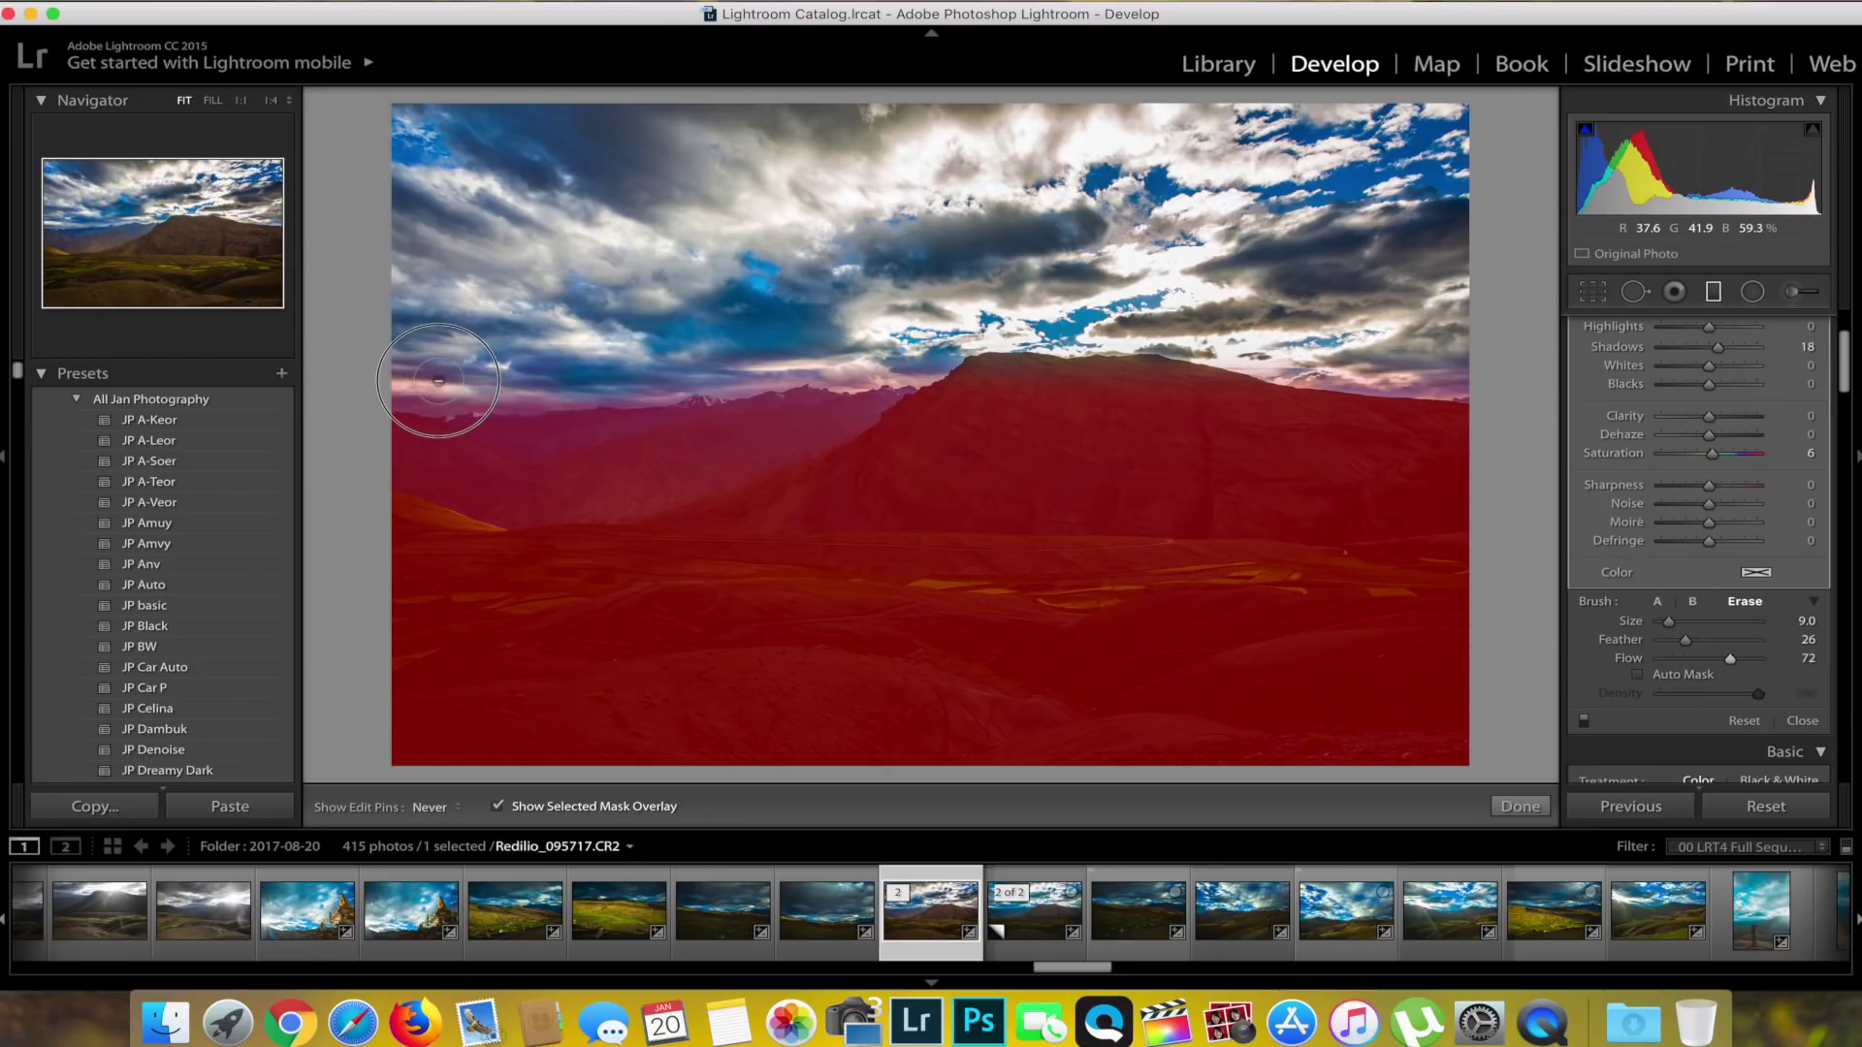
mouse_move(386, 386)
left_mouse_down()
mouse_move(648, 375)
mouse_move(409, 390)
left_mouse_up()
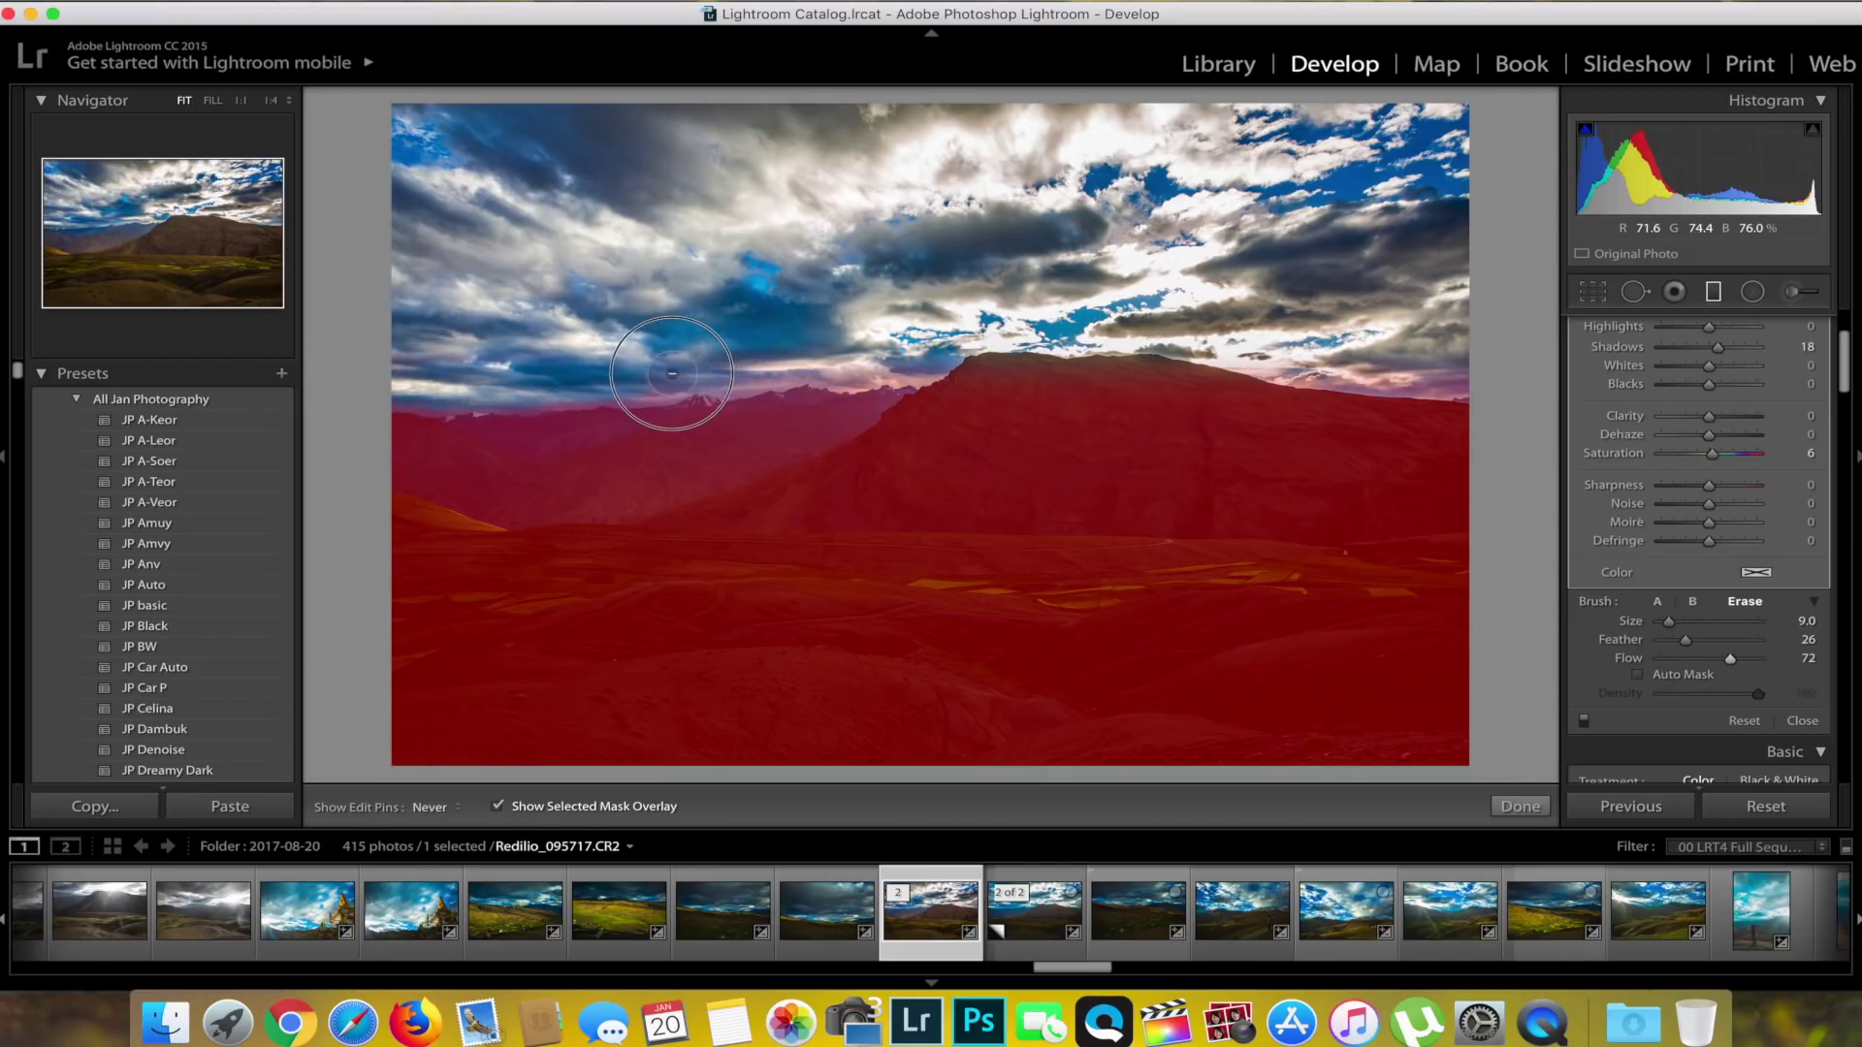
mouse_move(672, 373)
left_mouse_down()
mouse_move(630, 383)
mouse_move(914, 364)
left_mouse_up()
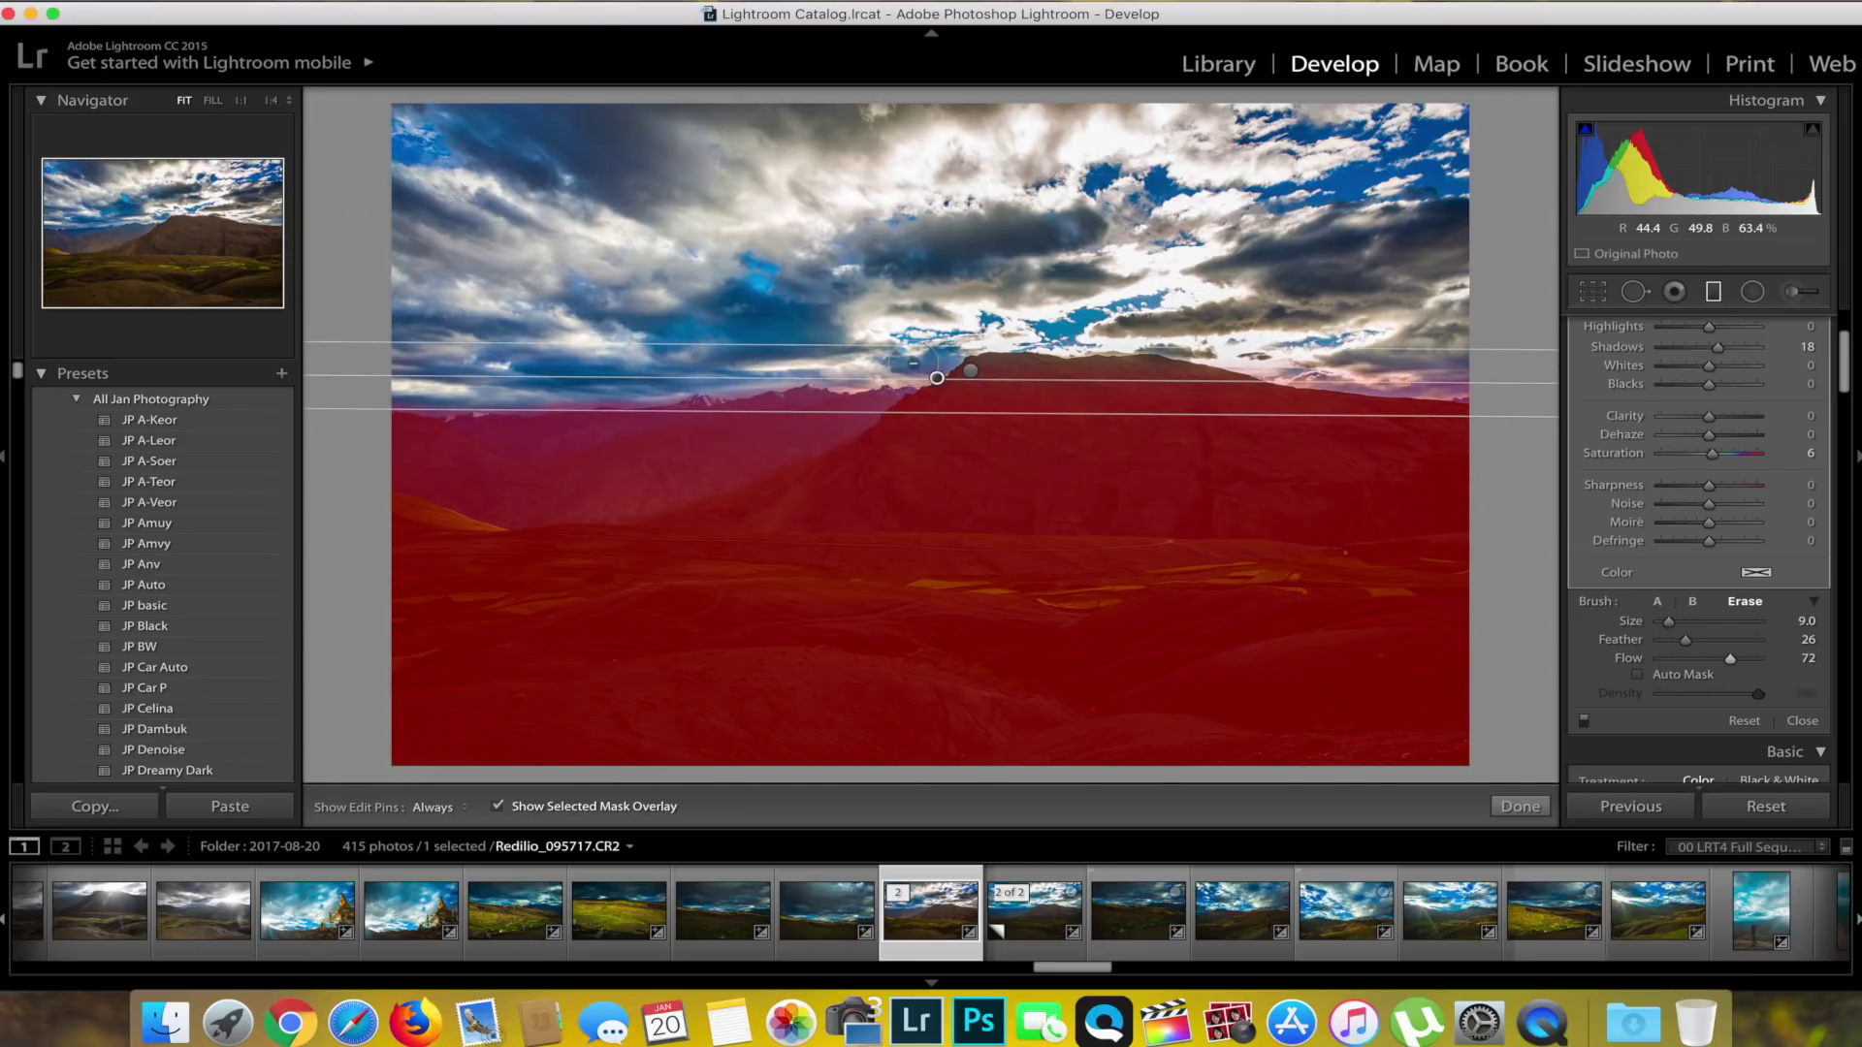
Step: Paint the missing parts of the large mountain's top edge into the land filter's mask with brush A
left_click_drag(1730, 658, 1713, 658)
scroll(1813, 427, "up", 5)
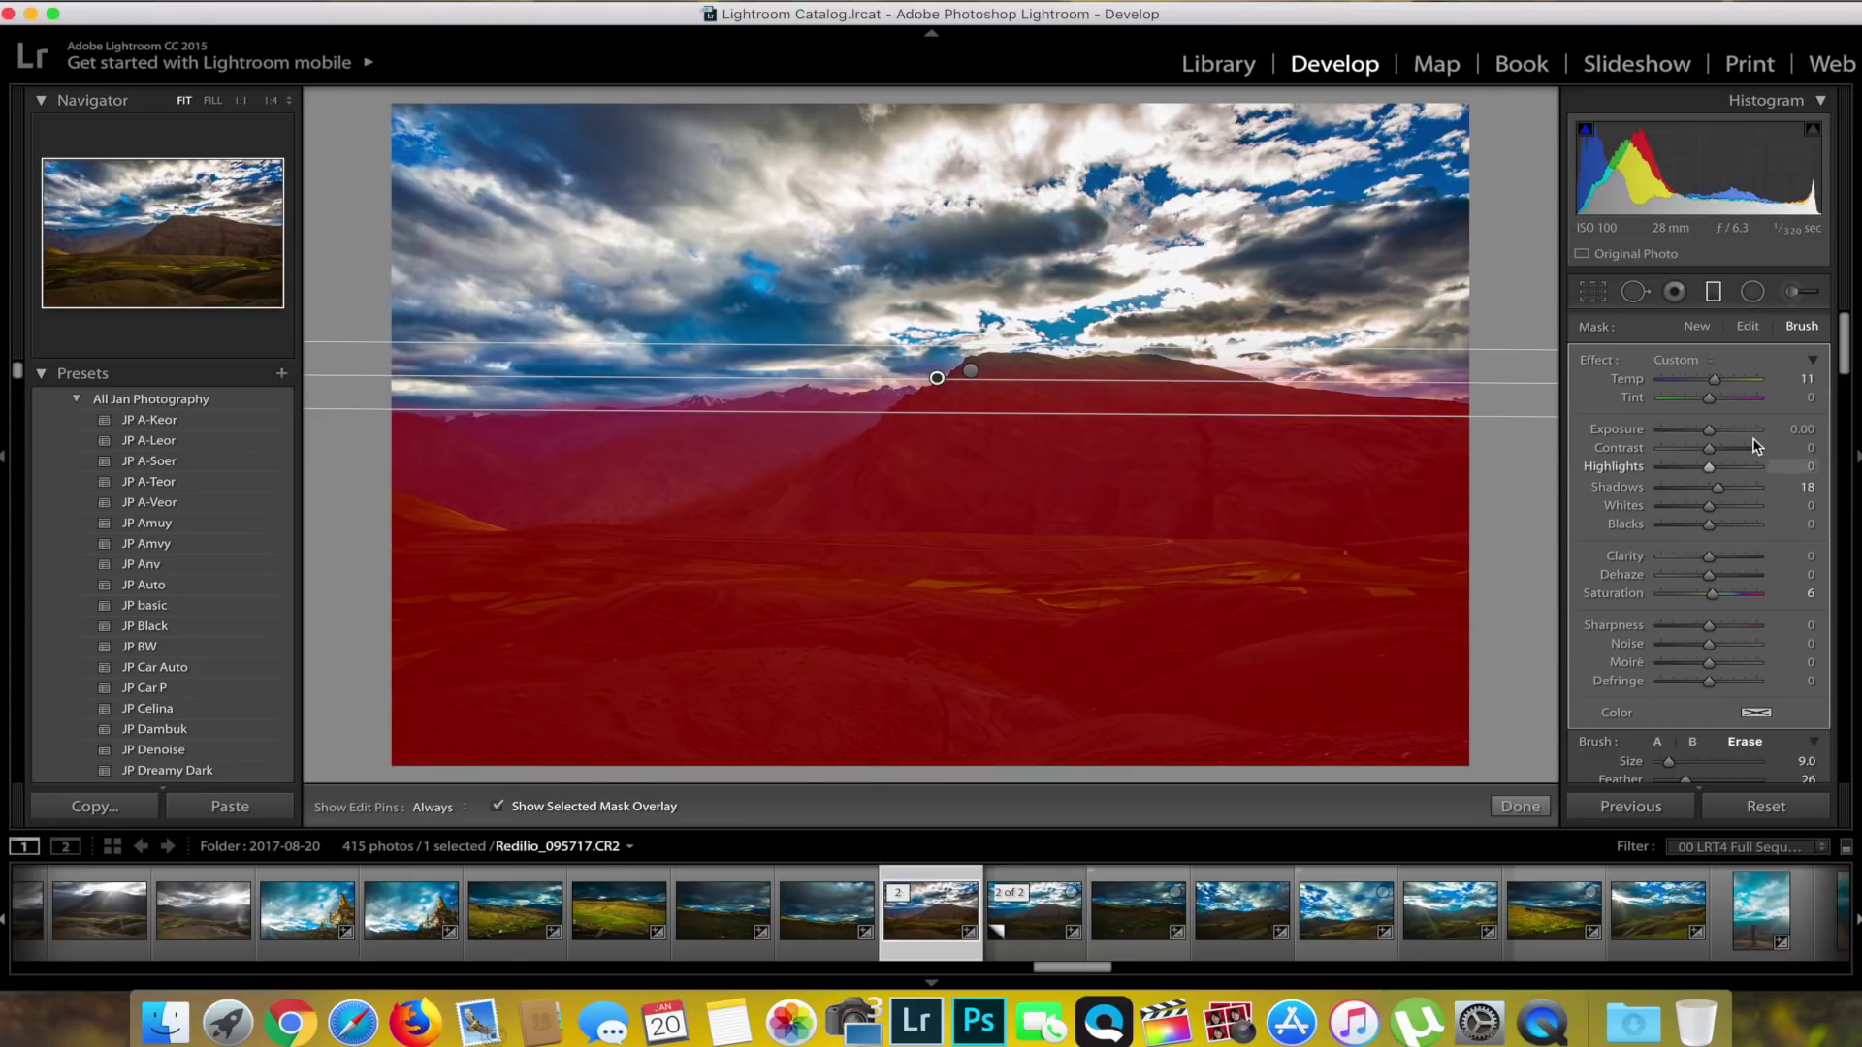
scroll(1687, 582, "down", 2)
scroll(1682, 630, "down", 3)
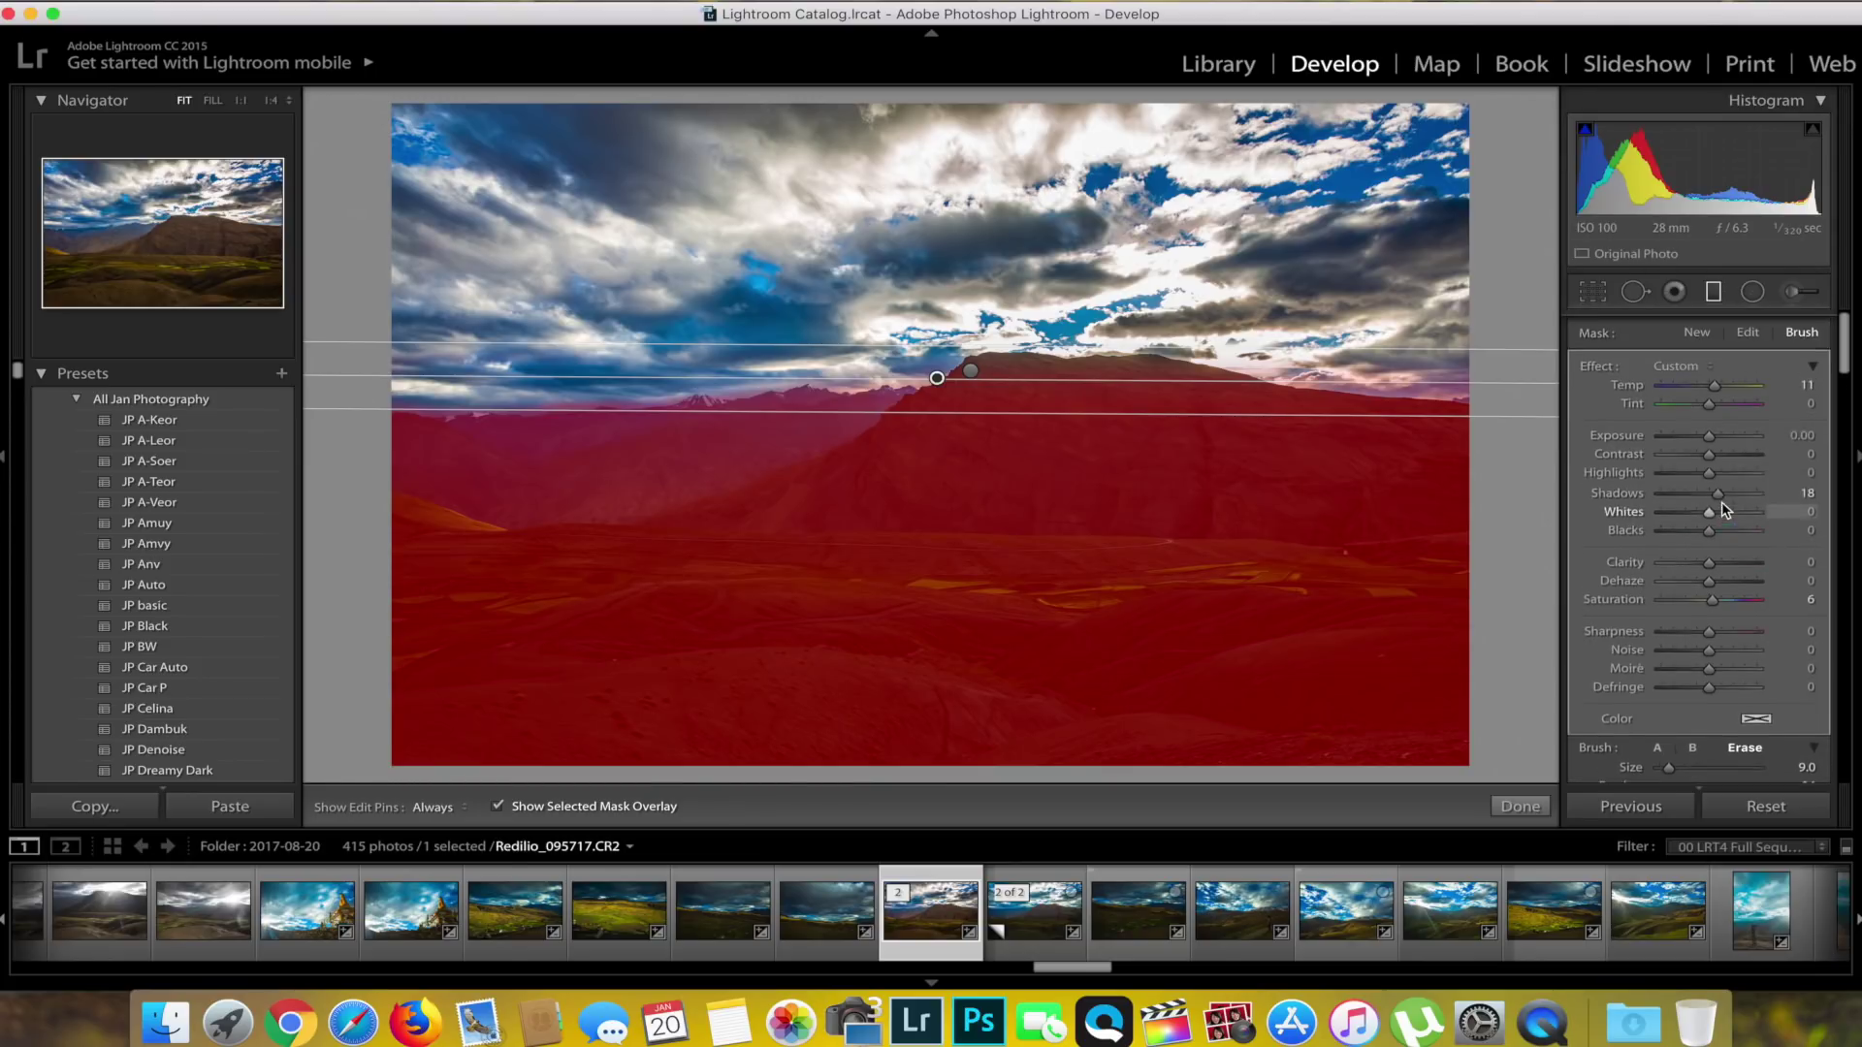
left_click(1657, 562)
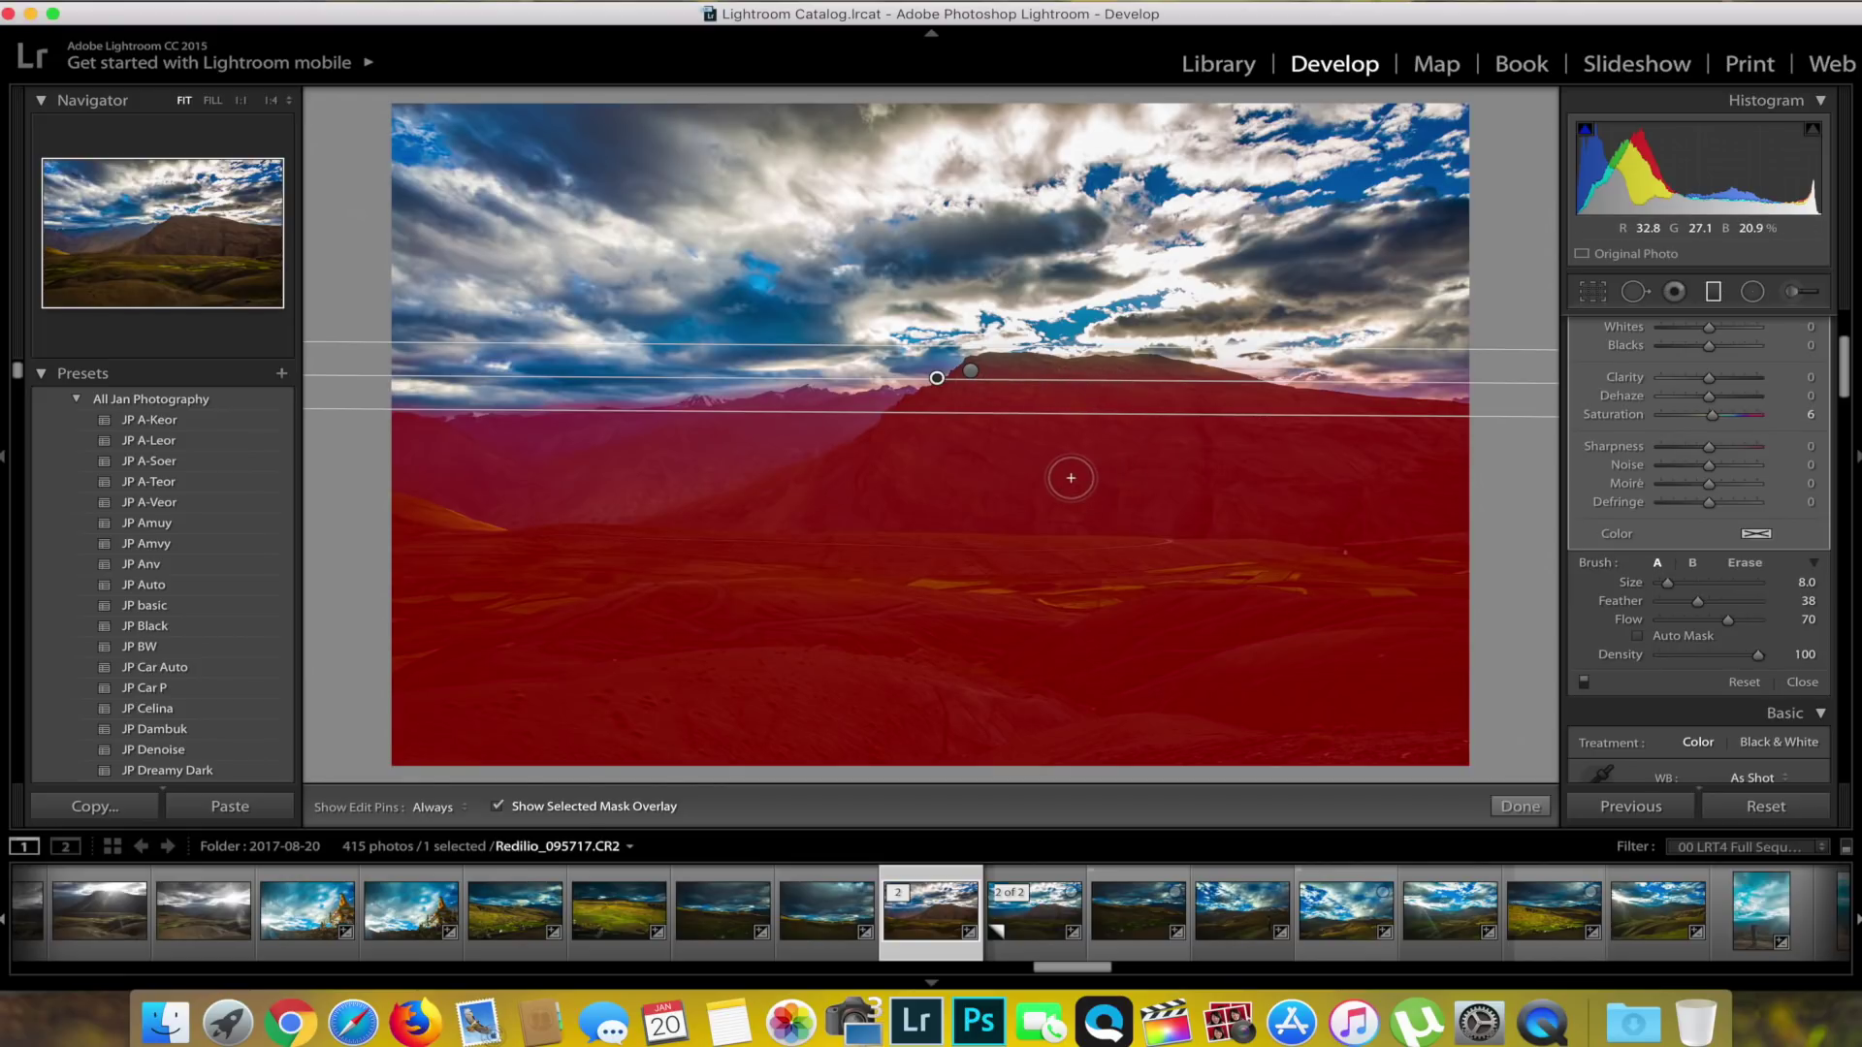
key("h")
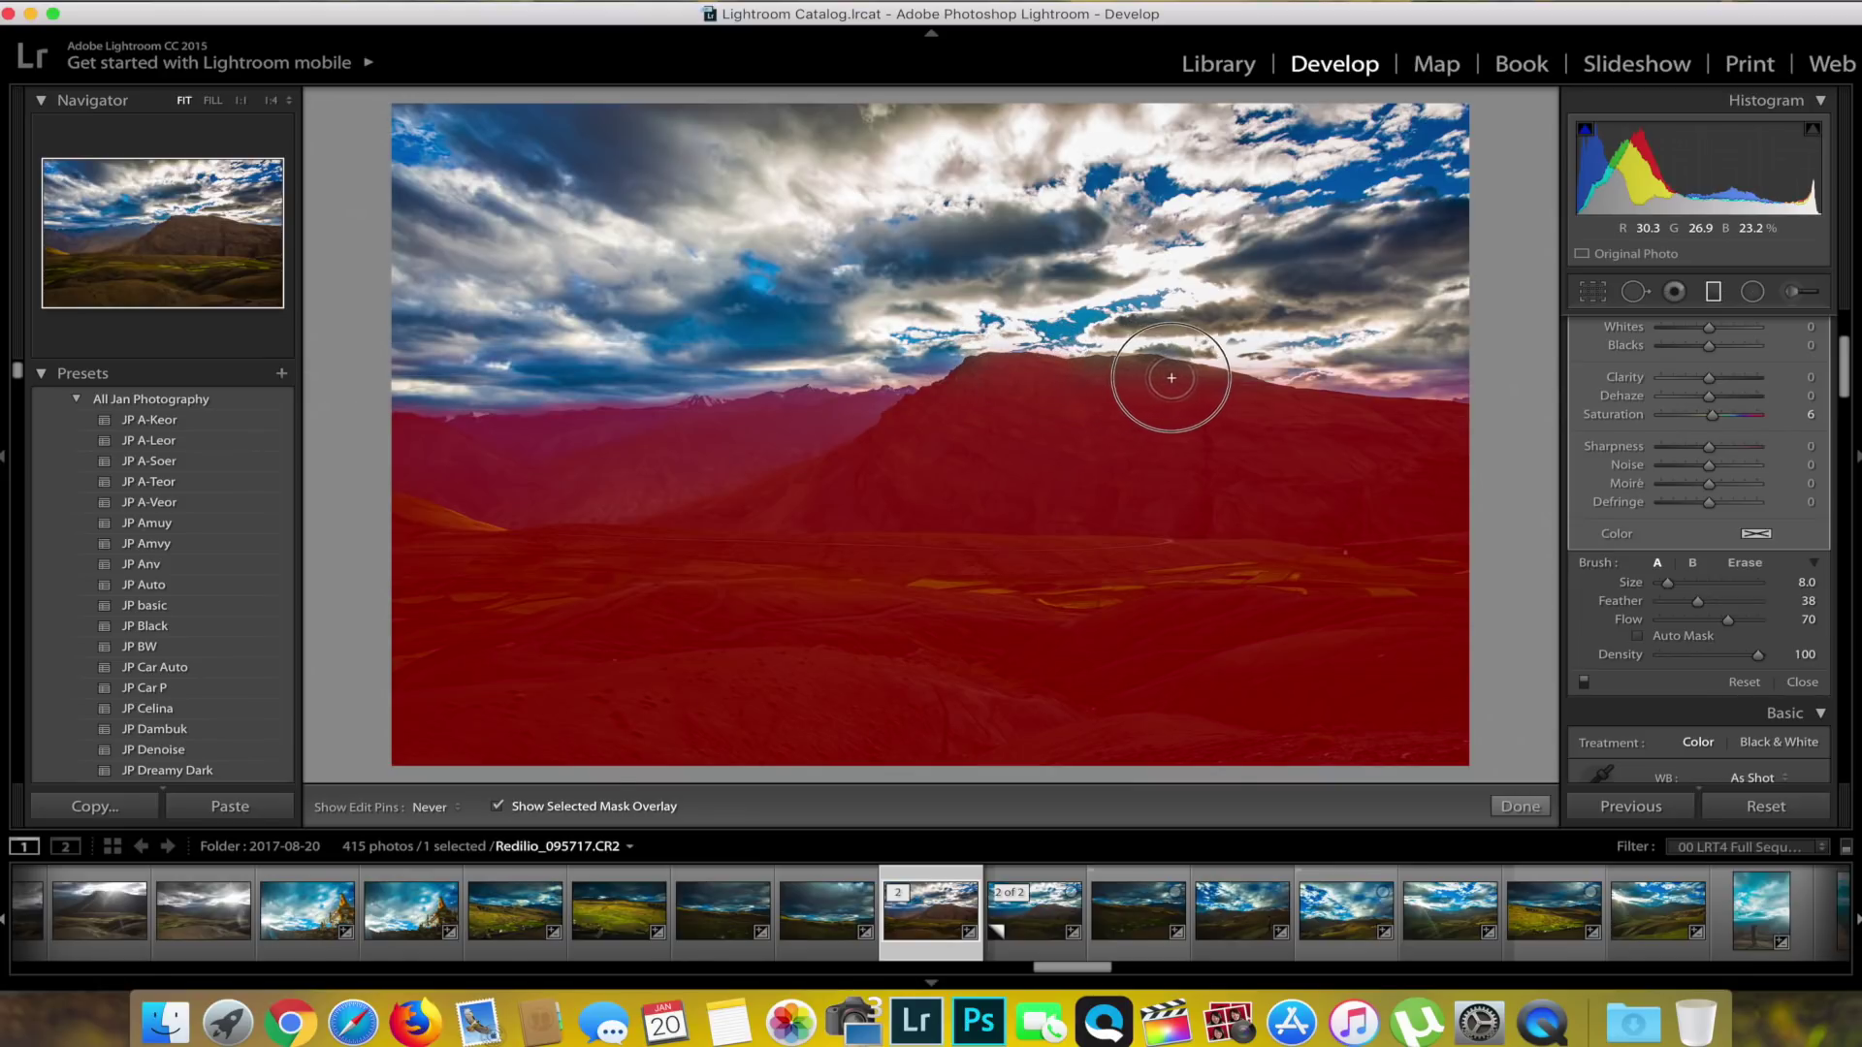
mouse_move(1172, 378)
left_mouse_down()
mouse_move(1206, 381)
mouse_move(1087, 379)
mouse_move(1259, 403)
left_mouse_up()
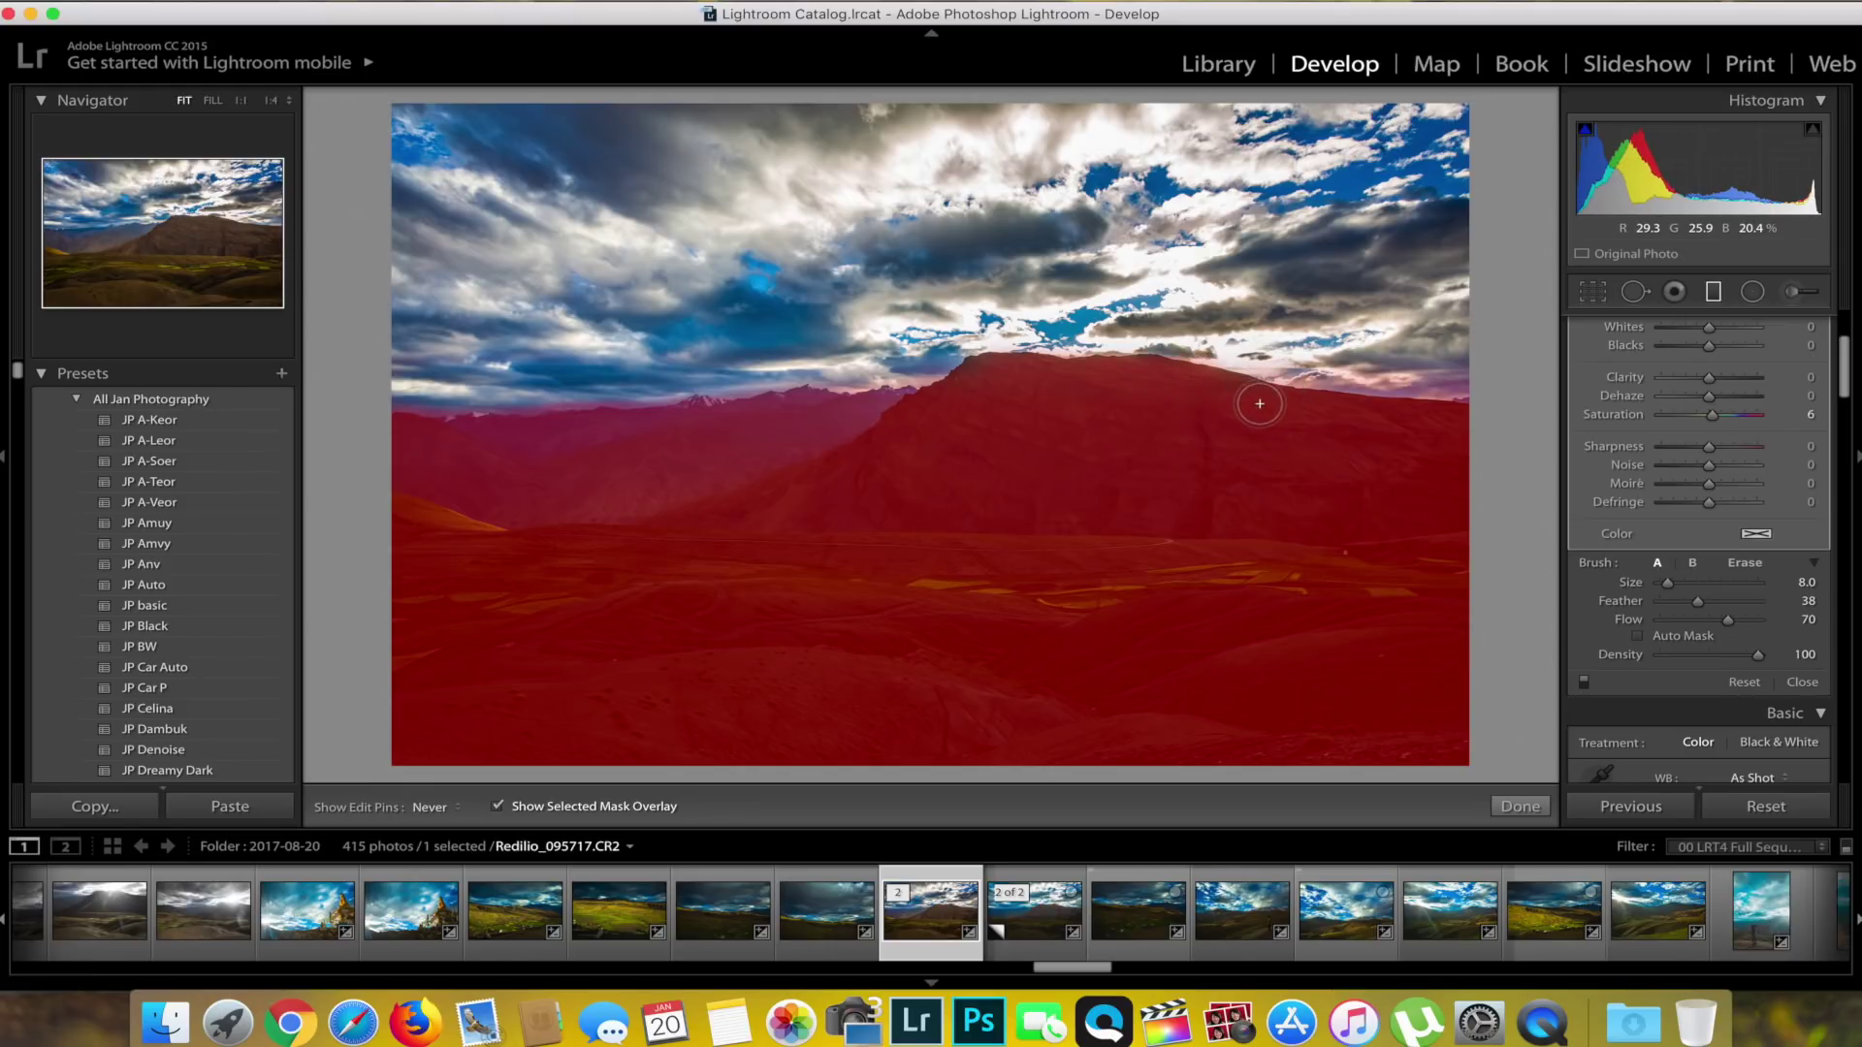
key("h")
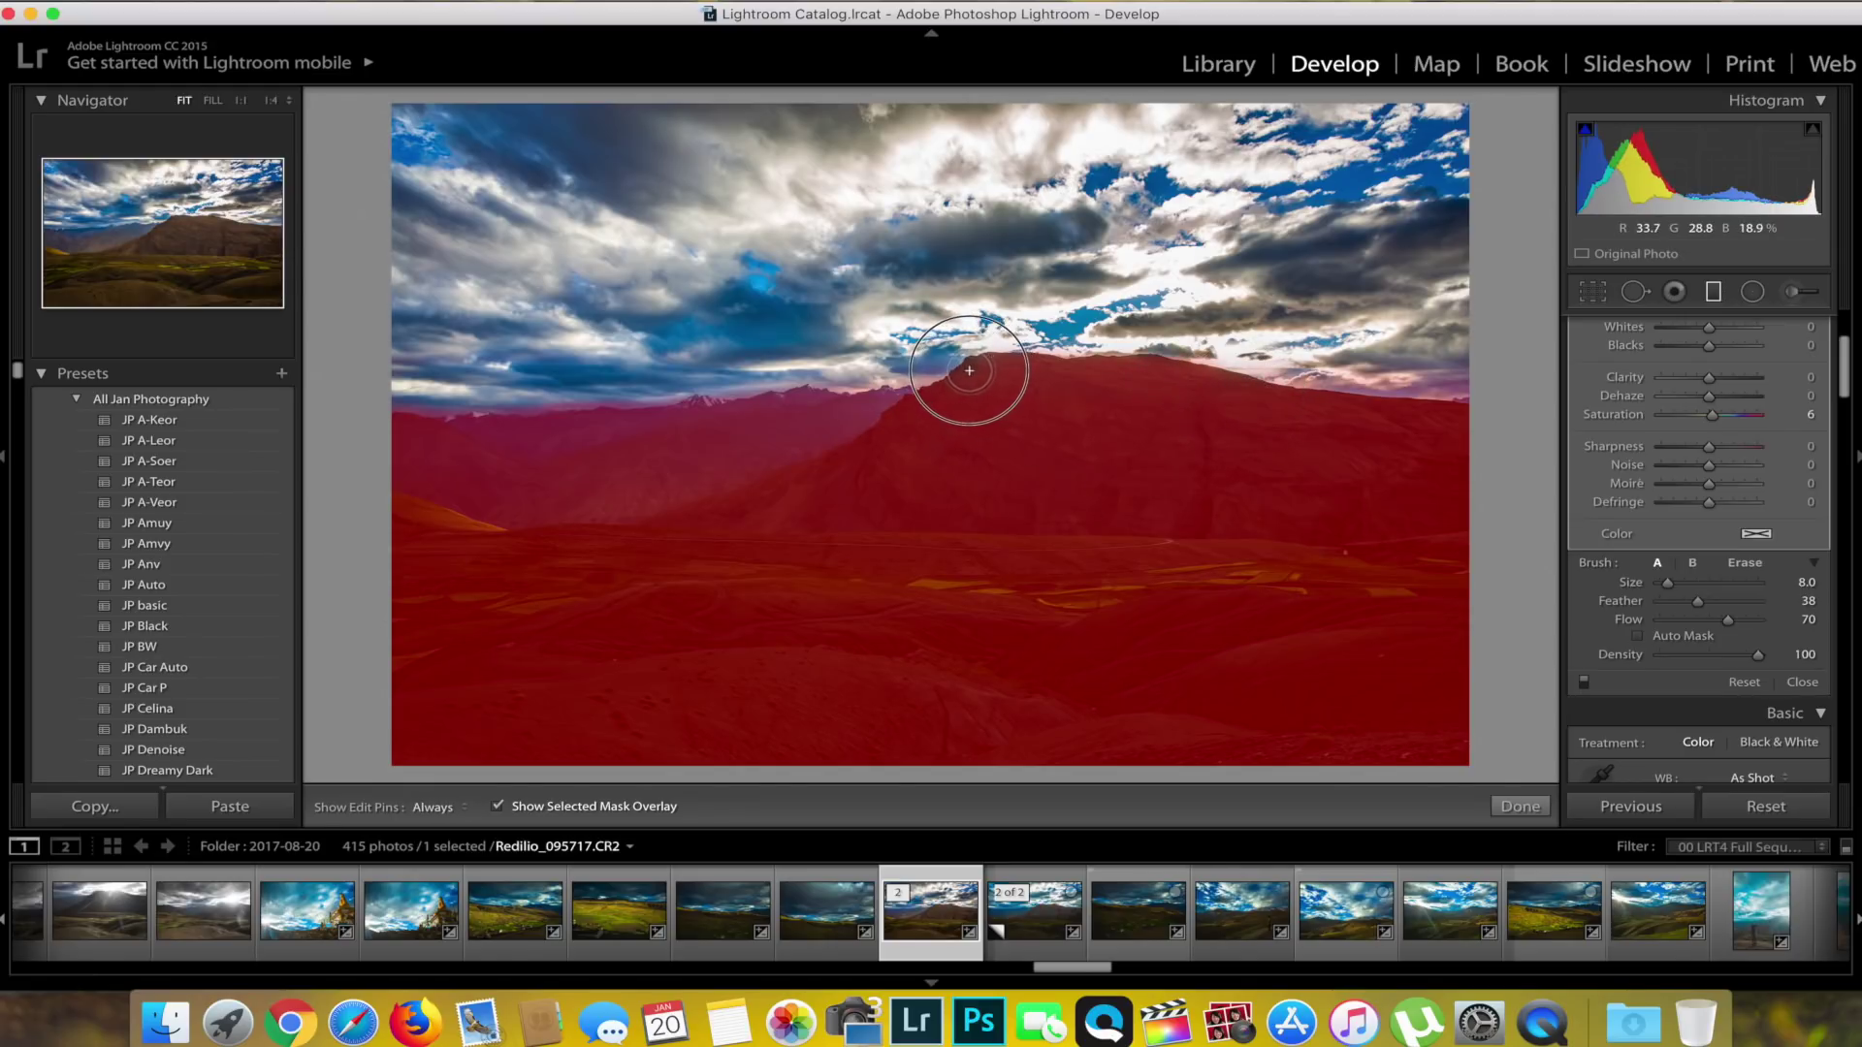
left_click_drag(969, 371, 970, 371)
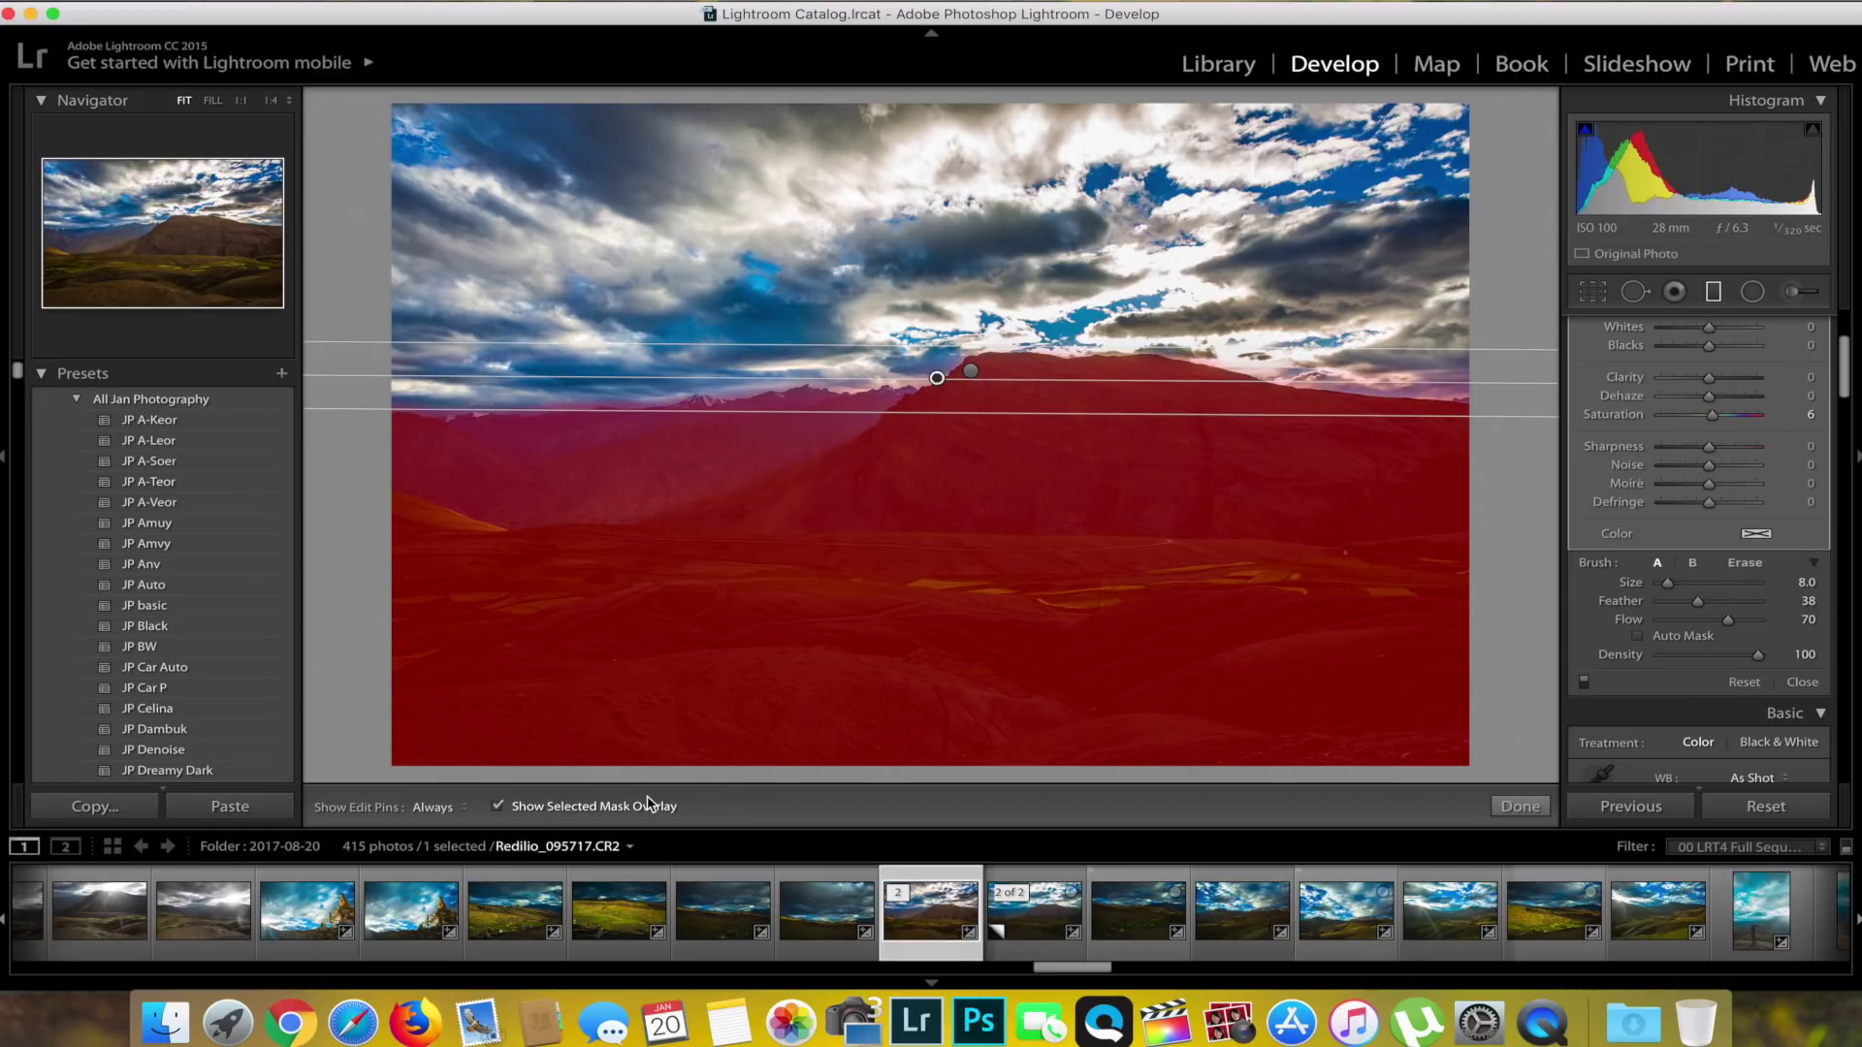
Step: Finish the land filter with its mask overlay hidden, and compare the photo before and after editing
left_click(498, 806)
left_click(1520, 806)
key("backslash")
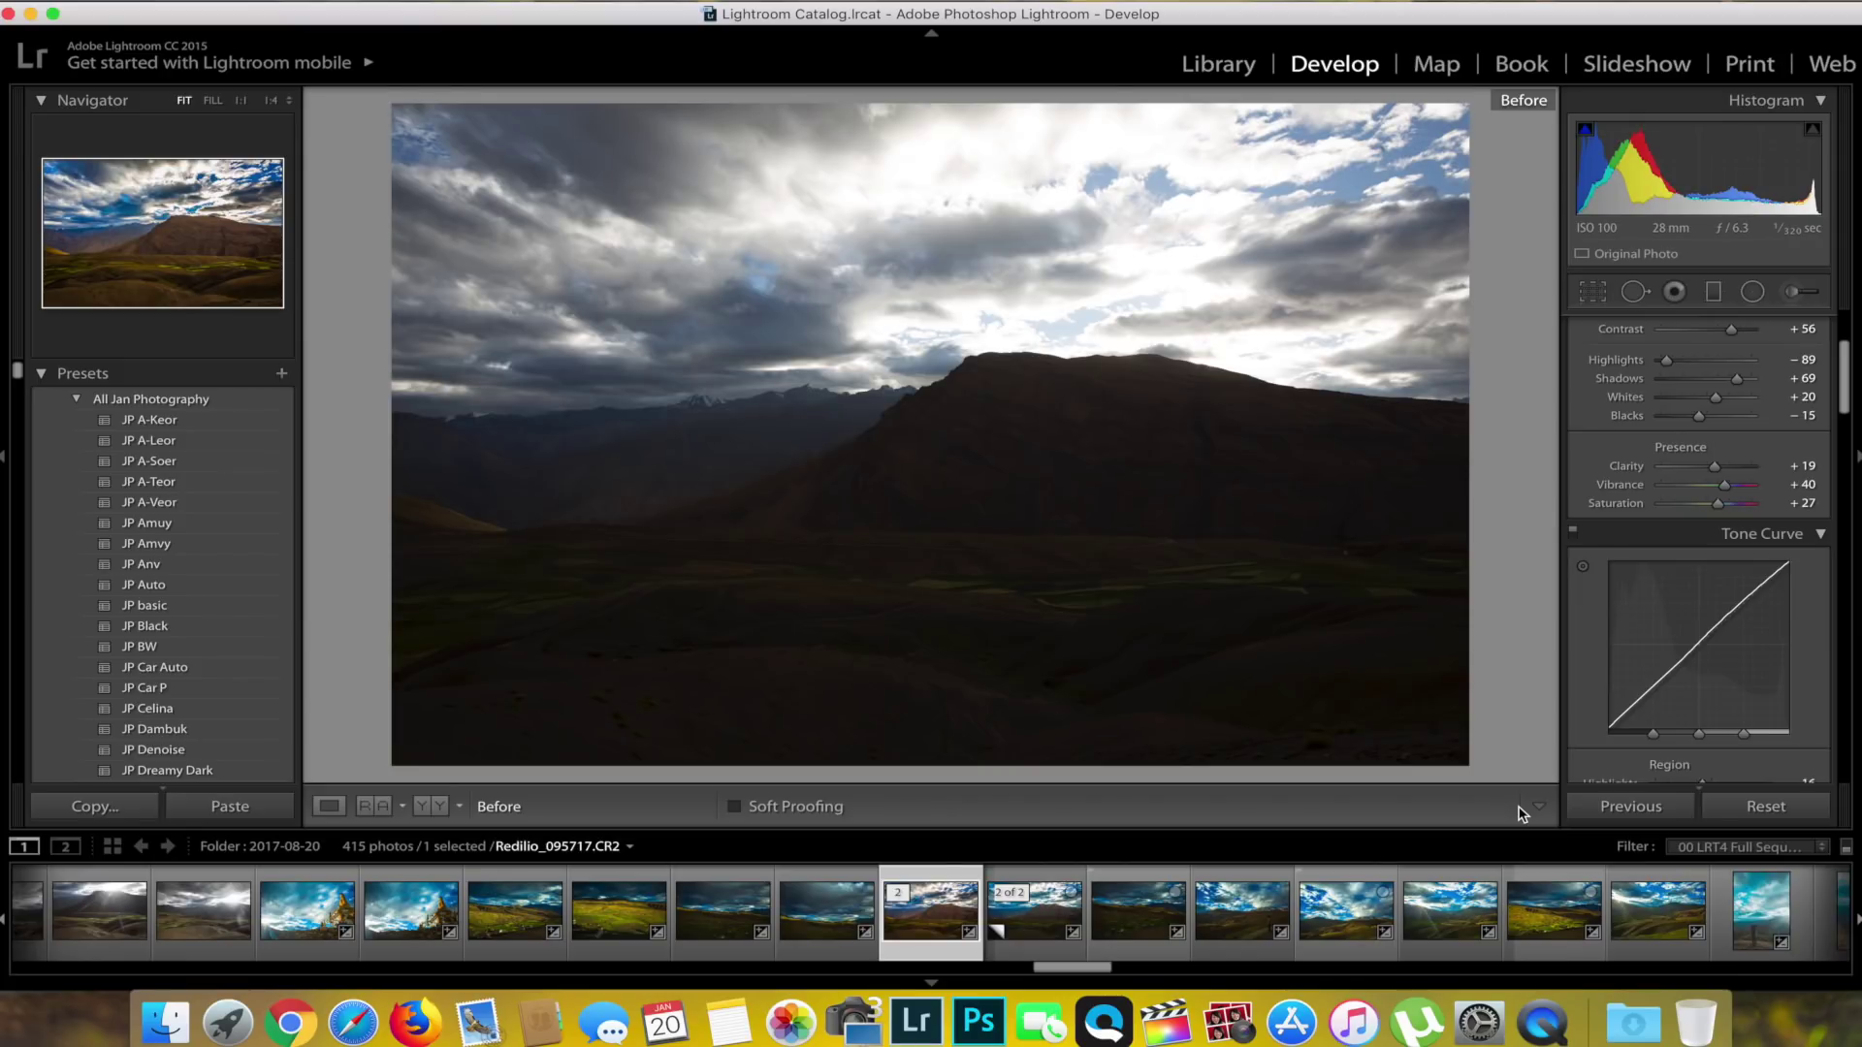
key("backslash")
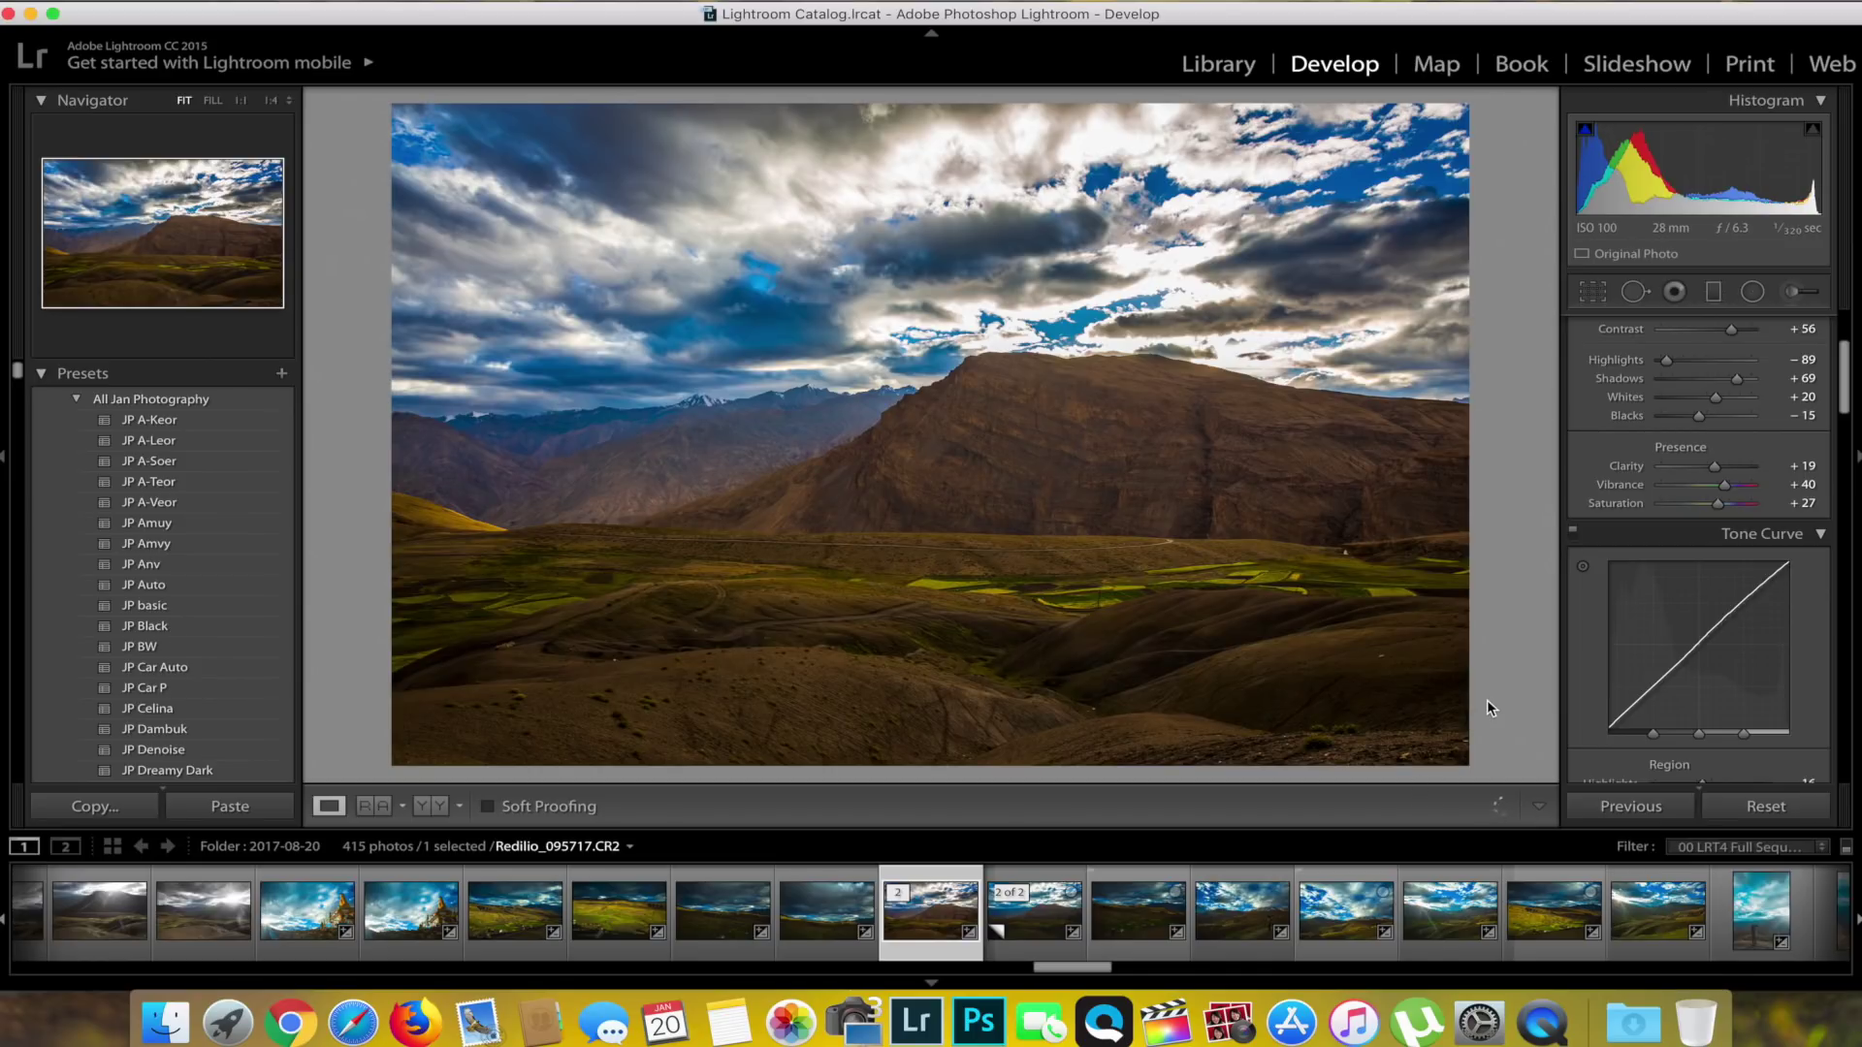
scroll(1600, 487, "up", 4)
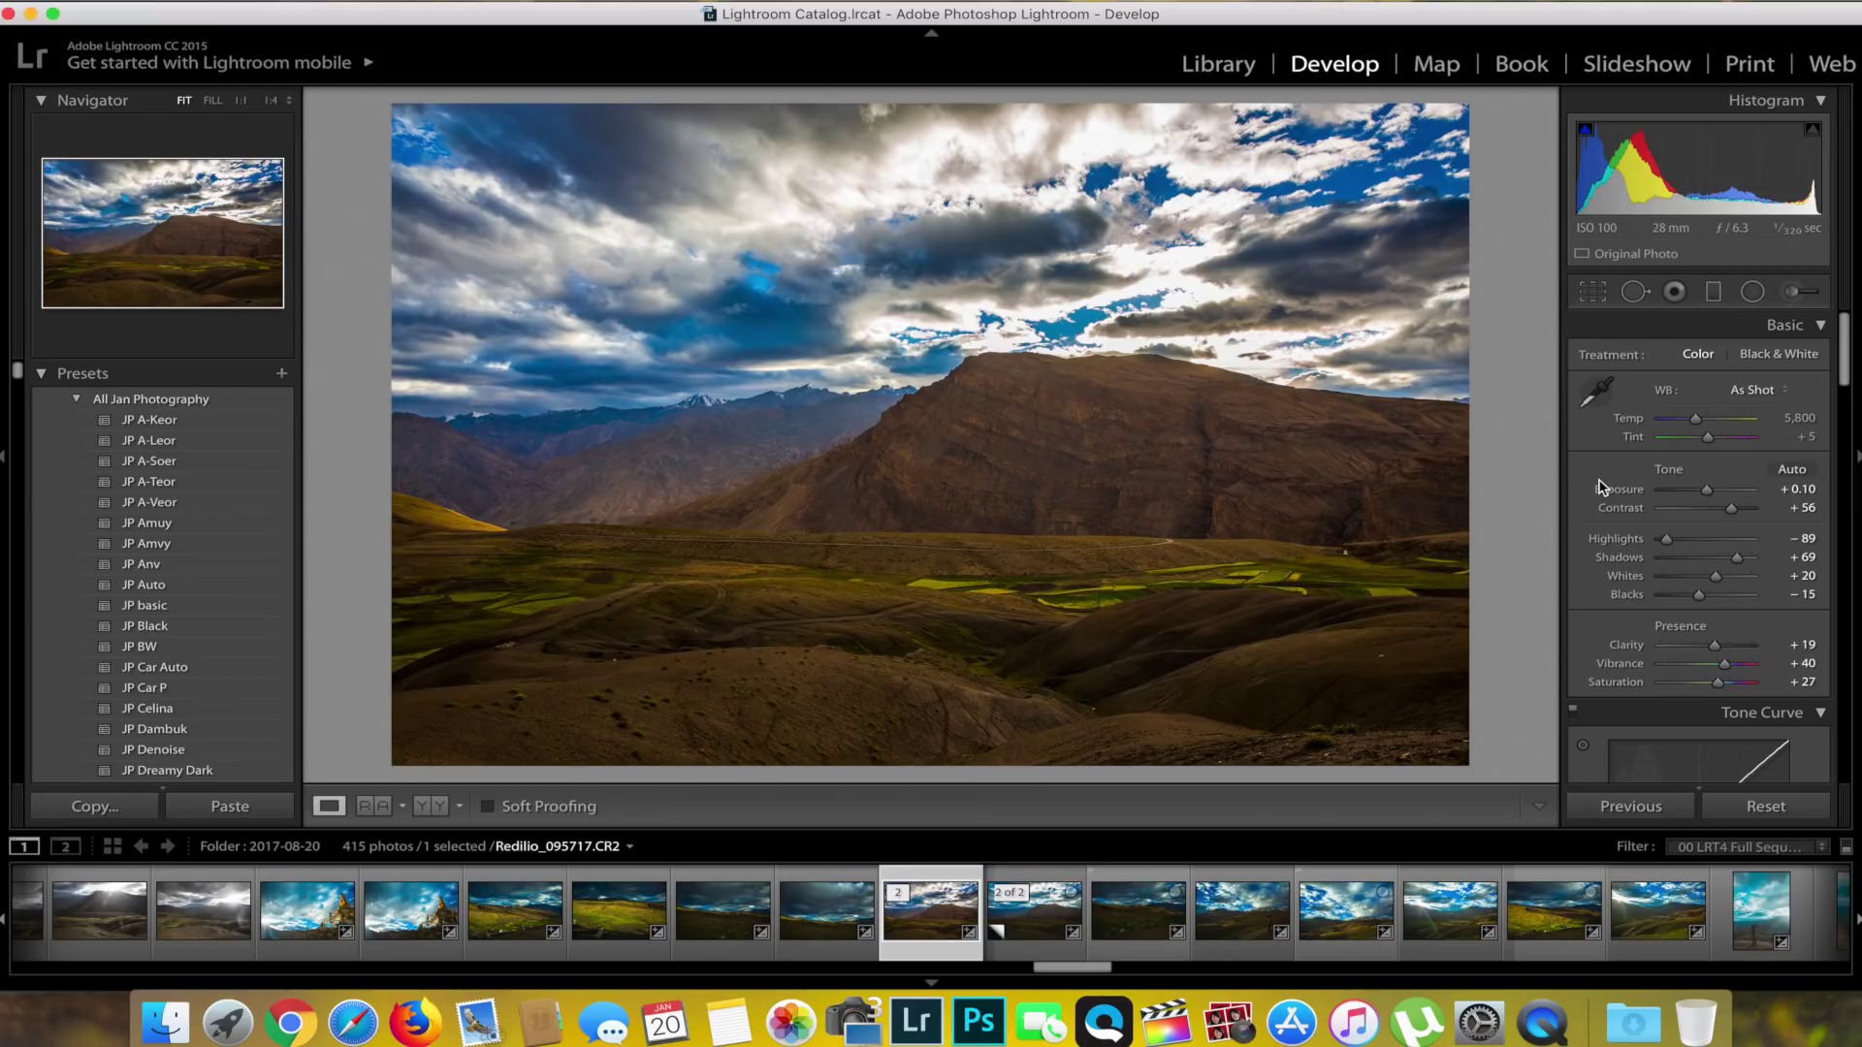